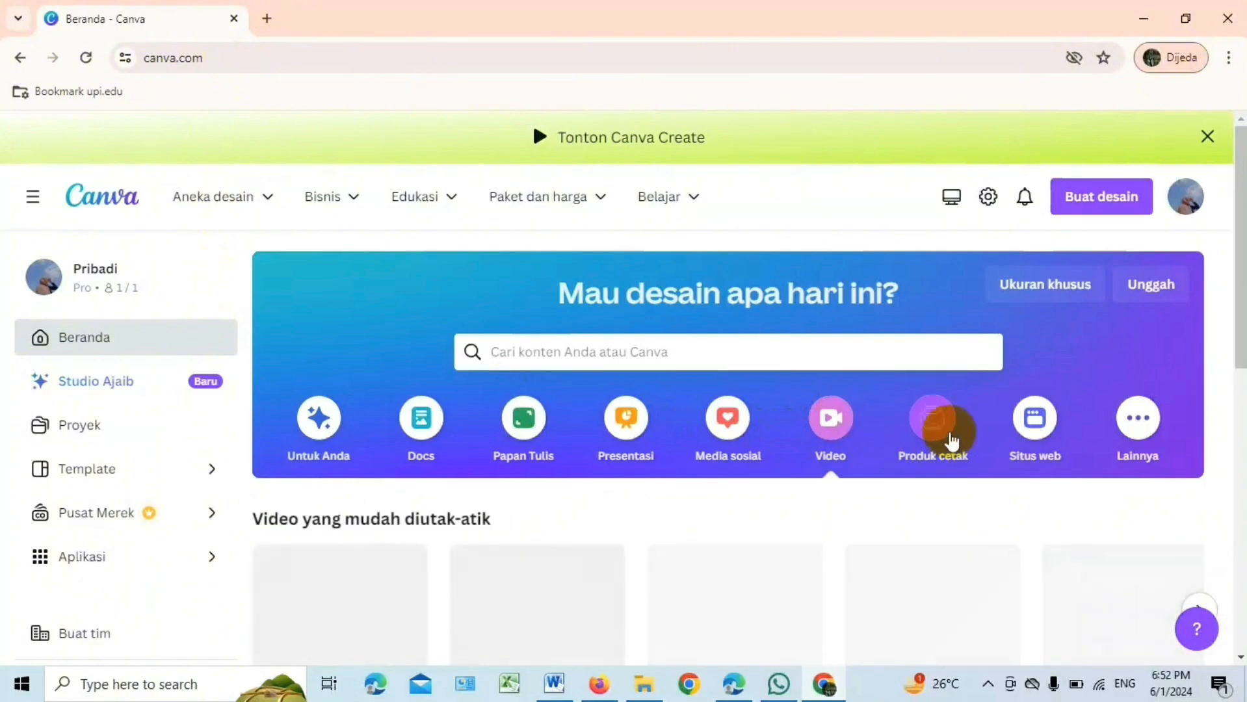
Step: Open the full collection of 16:9 video templates from the home page's template section
drag(1240, 252, 1229, 410)
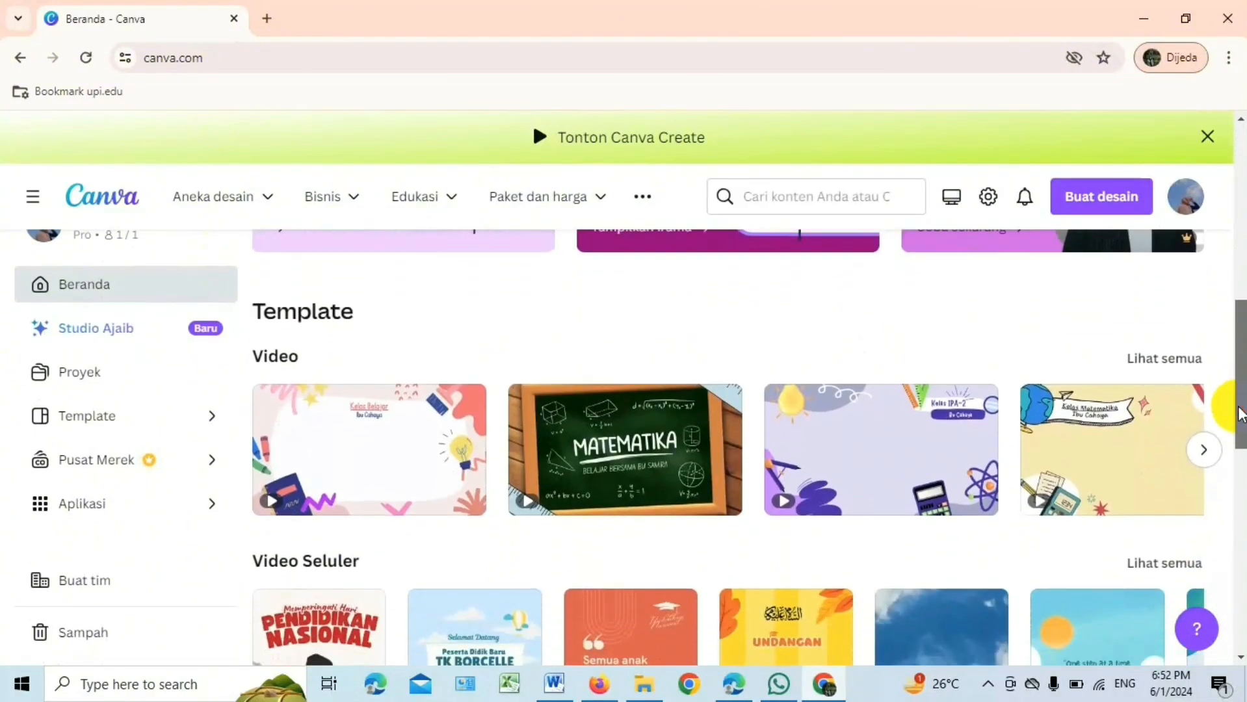
click(1170, 358)
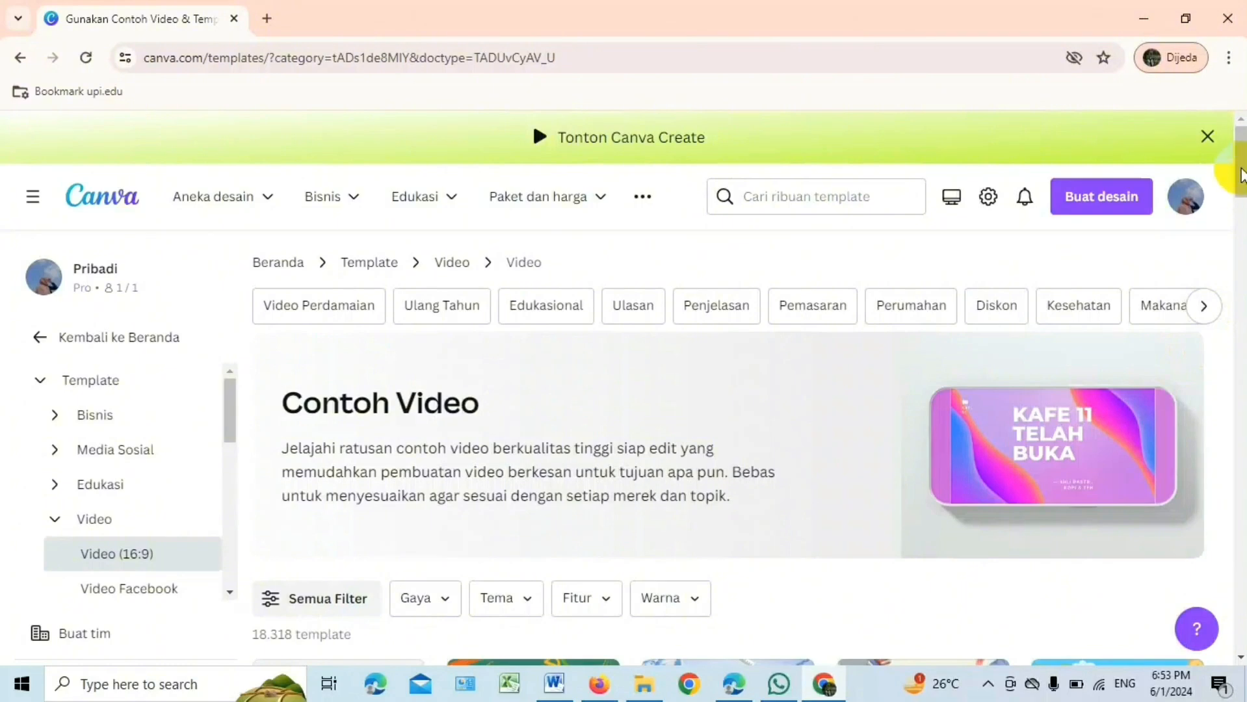
mouse_move(1241, 175)
mouse_down()
mouse_move(1225, 424)
mouse_move(1228, 195)
mouse_up()
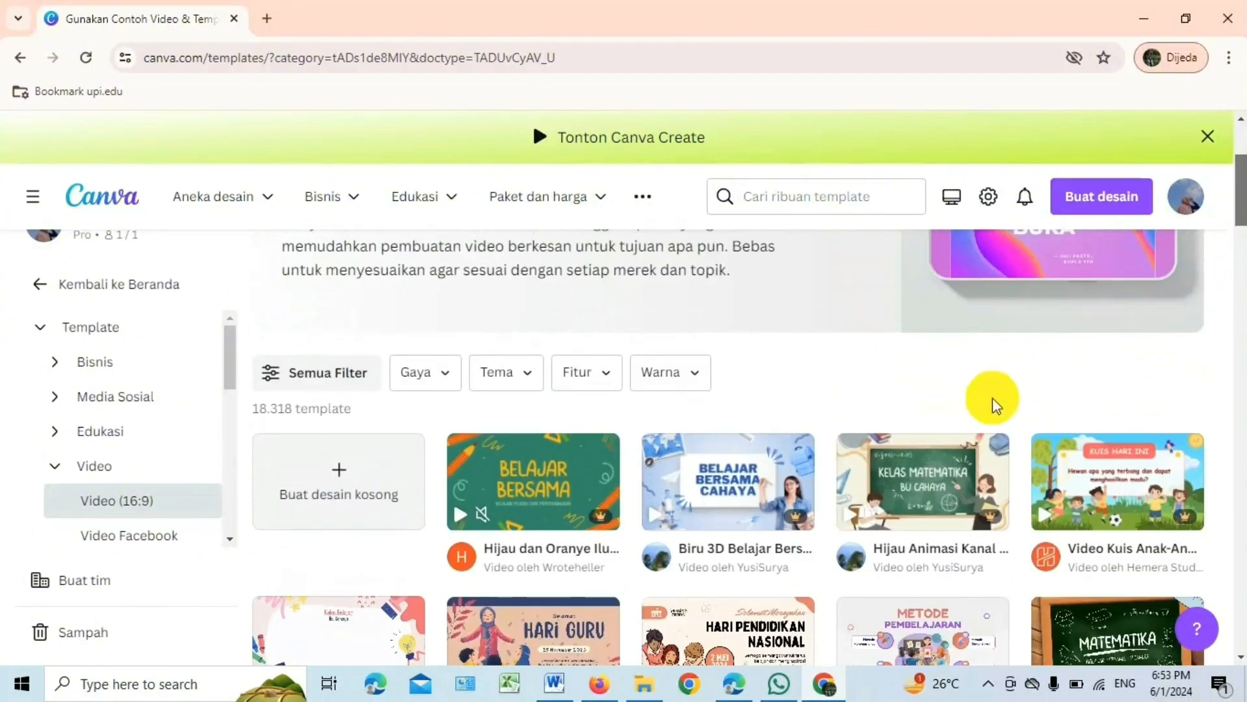
Step: Find the Kuning Hijau Ilustrasi Kelas Matematika Video template among the similar math class templates and start customizing it
click(926, 473)
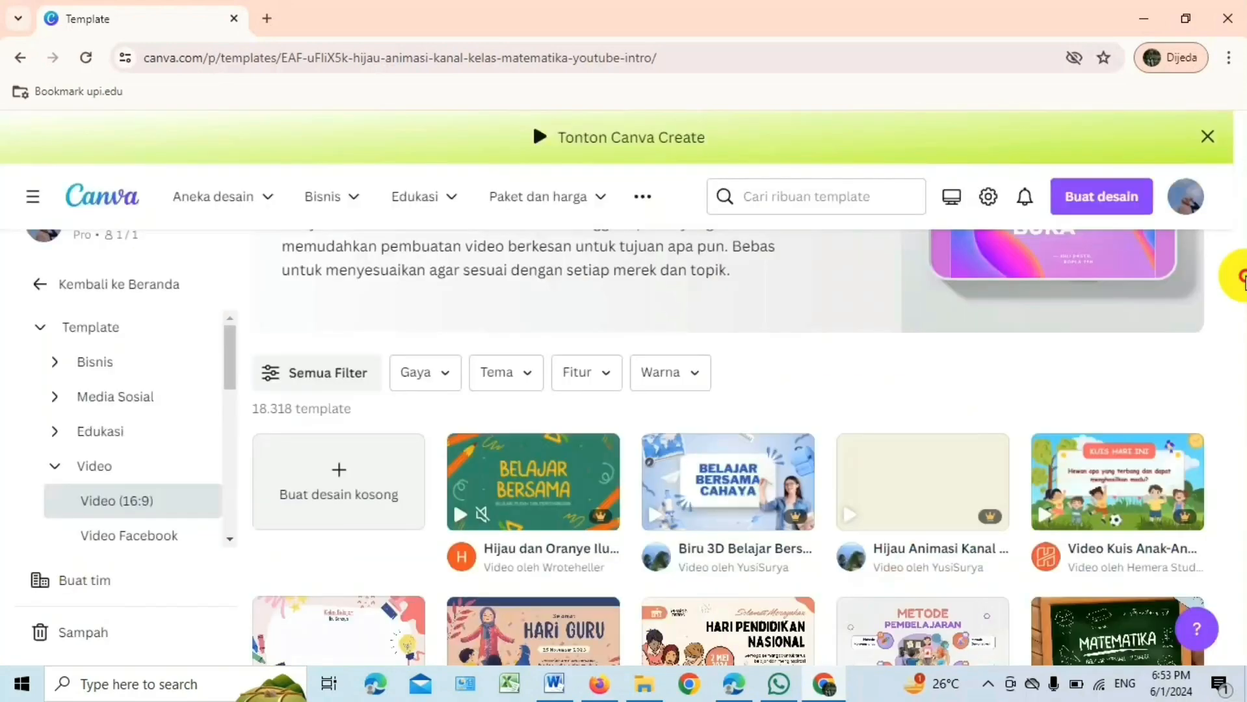
drag(1234, 281, 1241, 332)
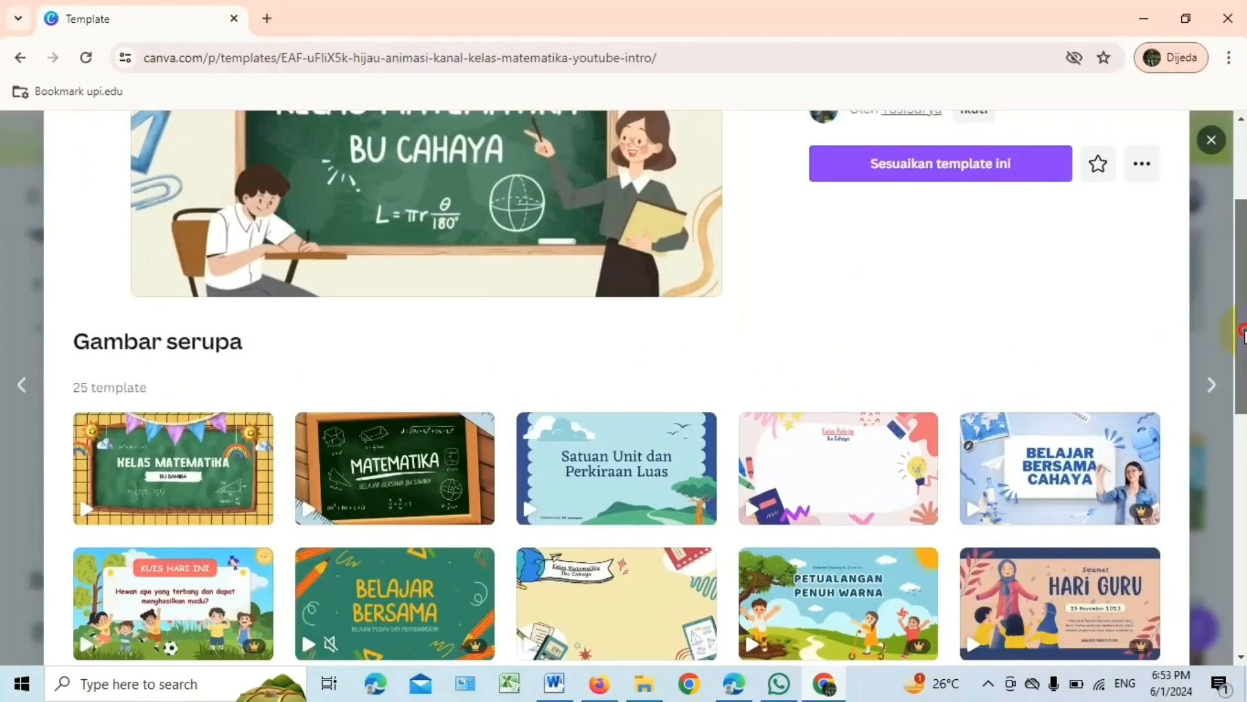
click(175, 473)
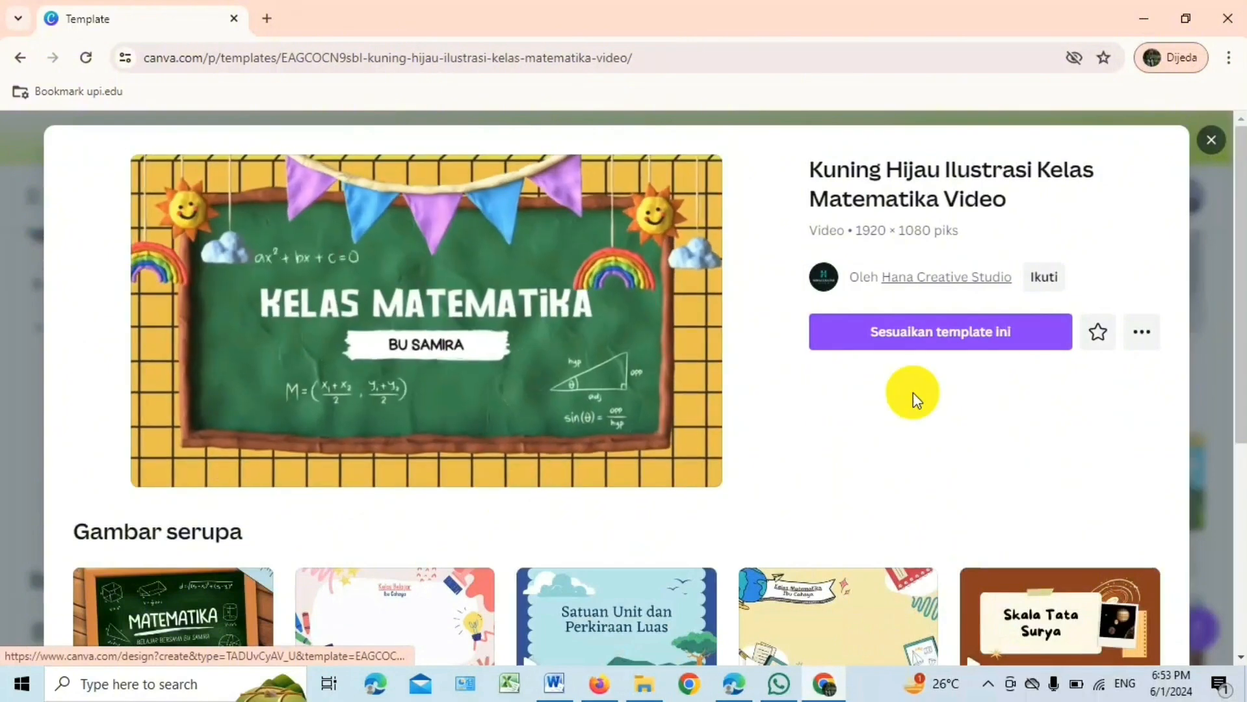
click(926, 343)
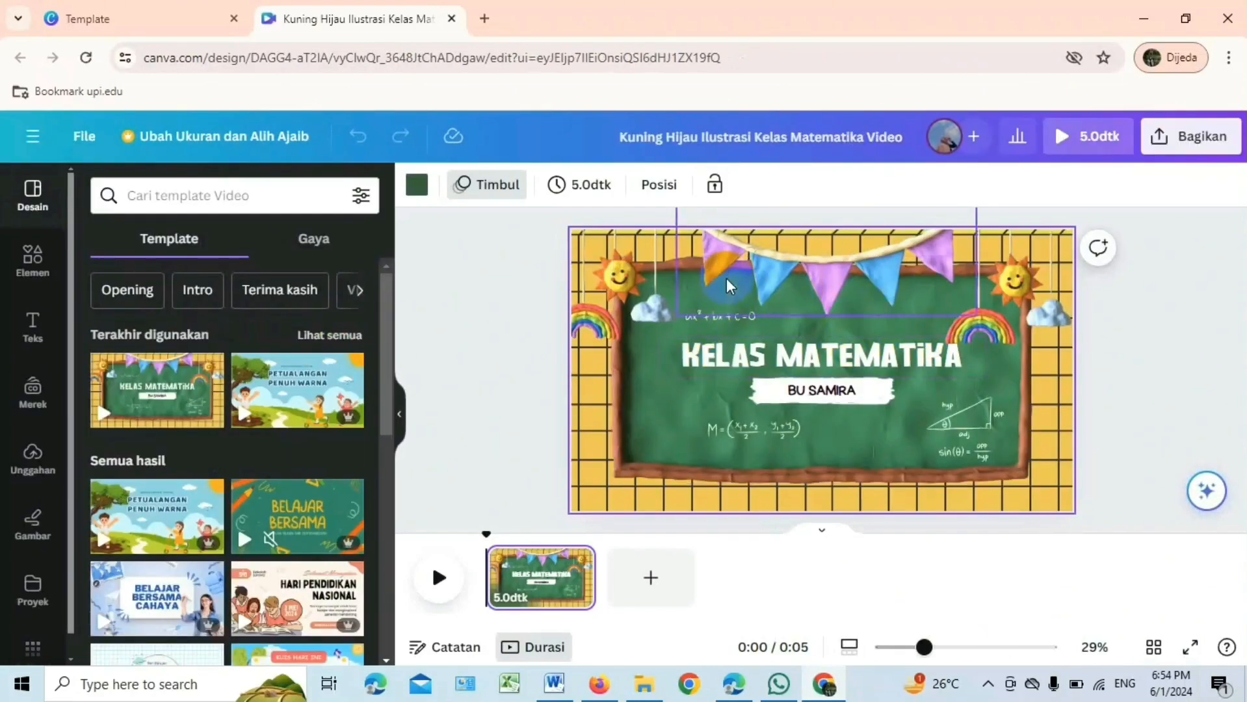
Step: Delete the three math graphics from the chalkboard: the quadratic equation, the midpoint formula and the triangle with the sine formula
click(718, 326)
click(718, 263)
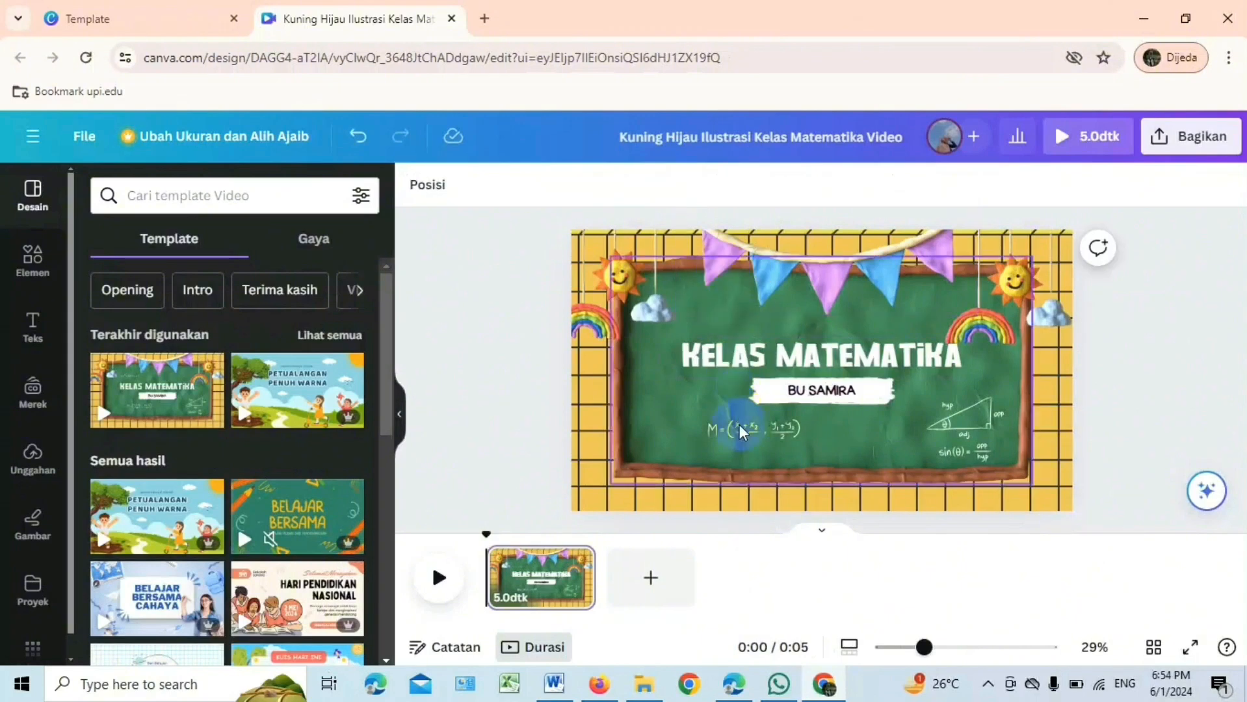
click(745, 442)
click(754, 373)
click(956, 426)
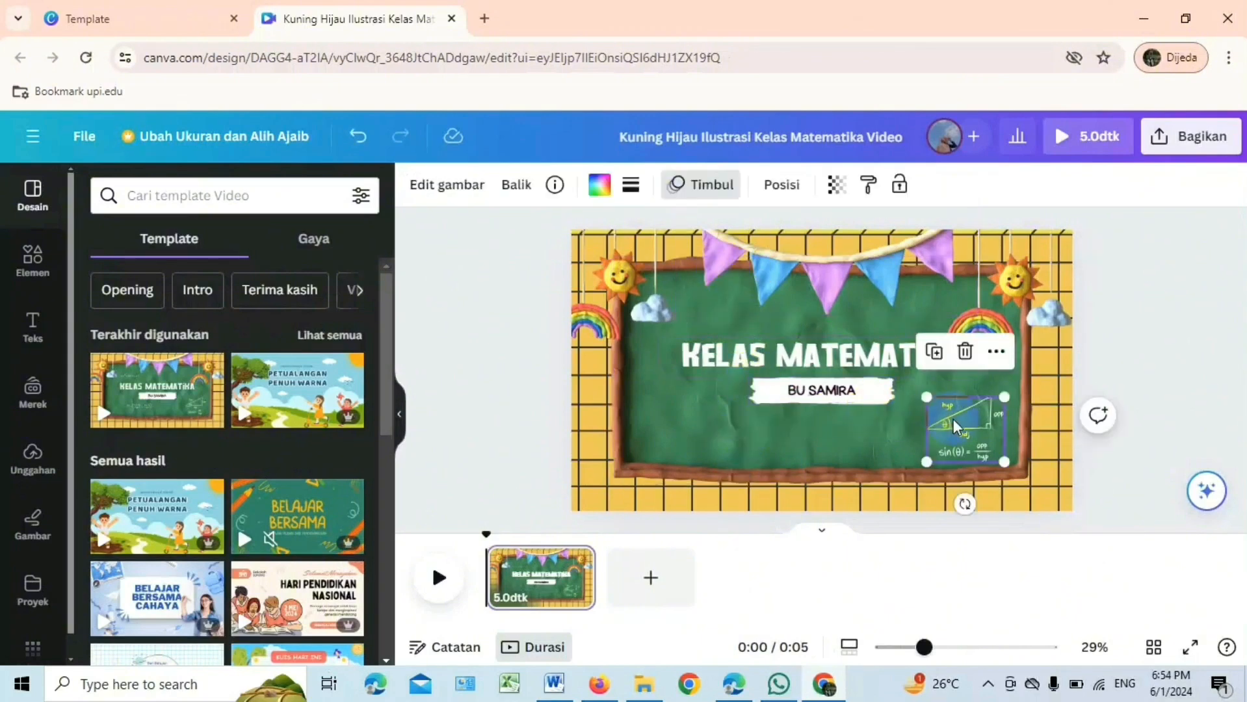
click(965, 355)
Step: Replace the main title text on the chalkboard with DONGENG
click(937, 363)
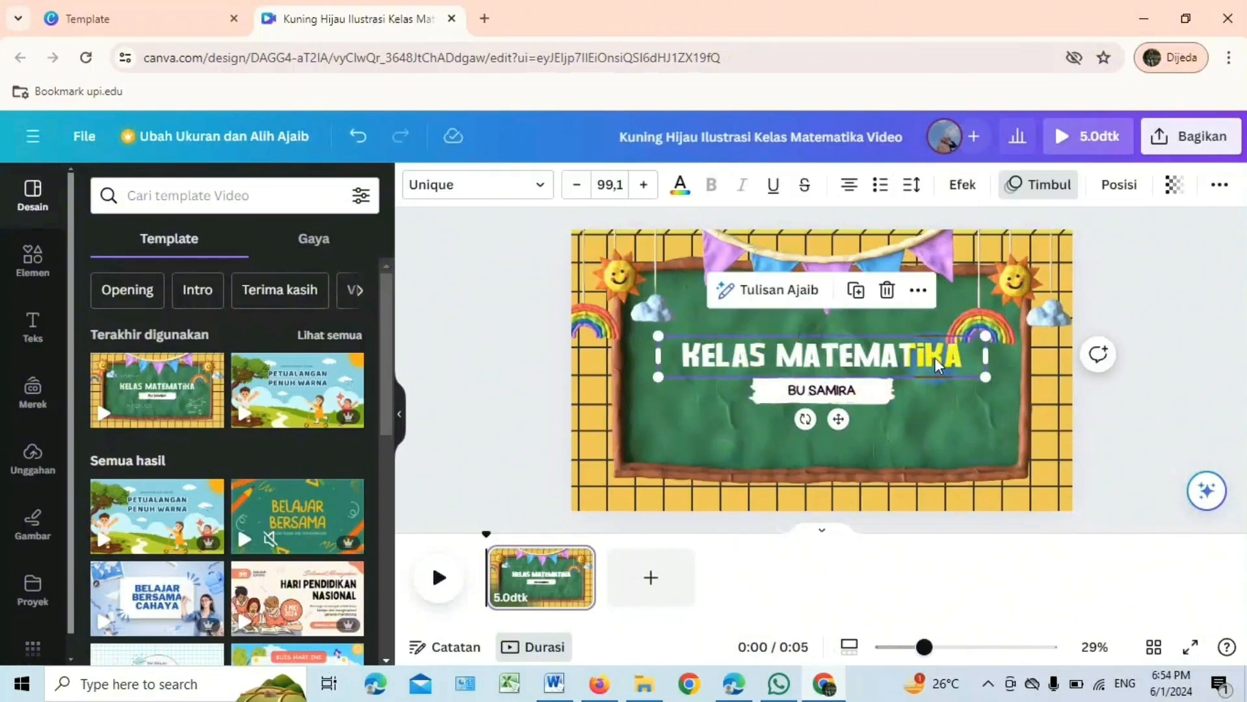
double_click(954, 363)
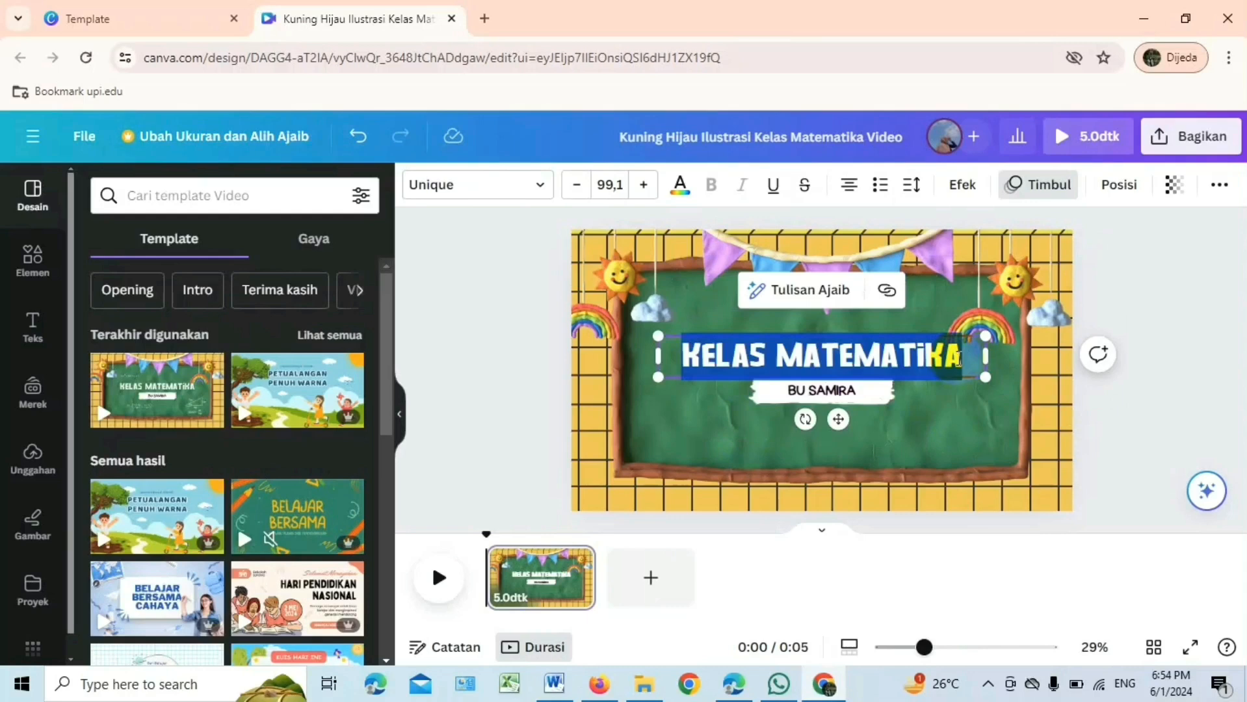
key(BackSpace)
text(DONGENG)
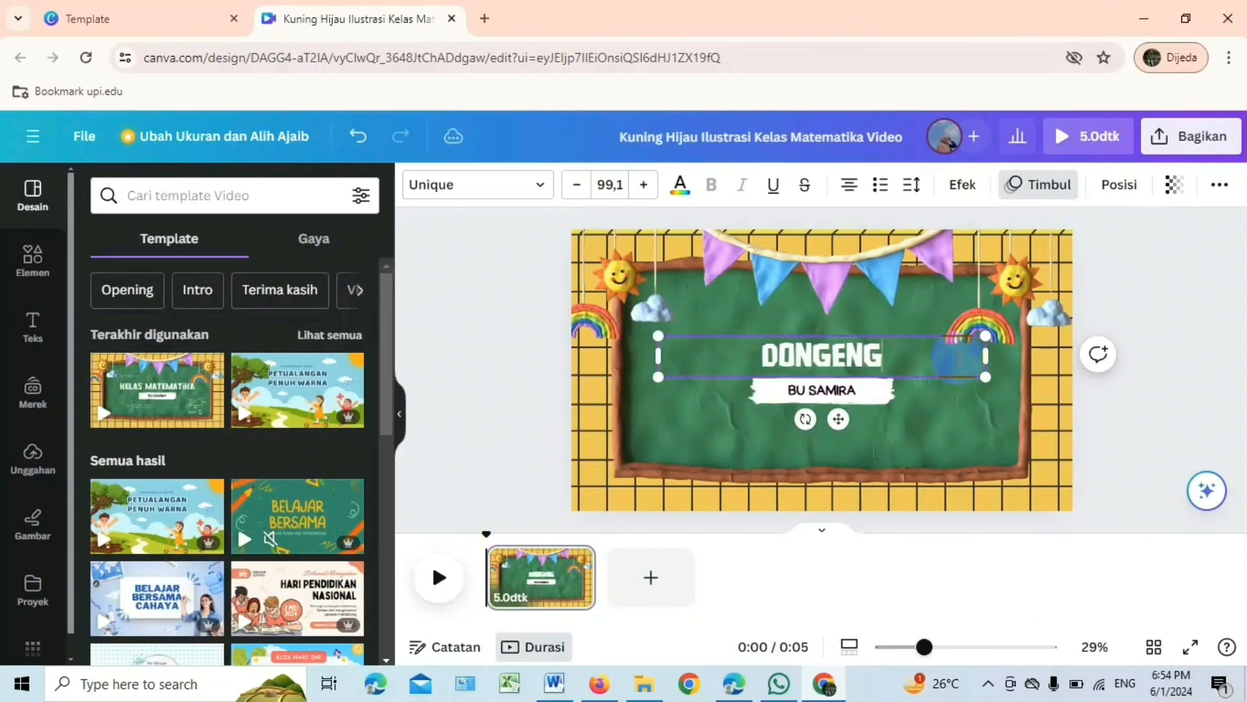
Step: Replace the subtitle text on the white strip beneath the title with KELAS VII SMP
click(849, 391)
double_click(850, 392)
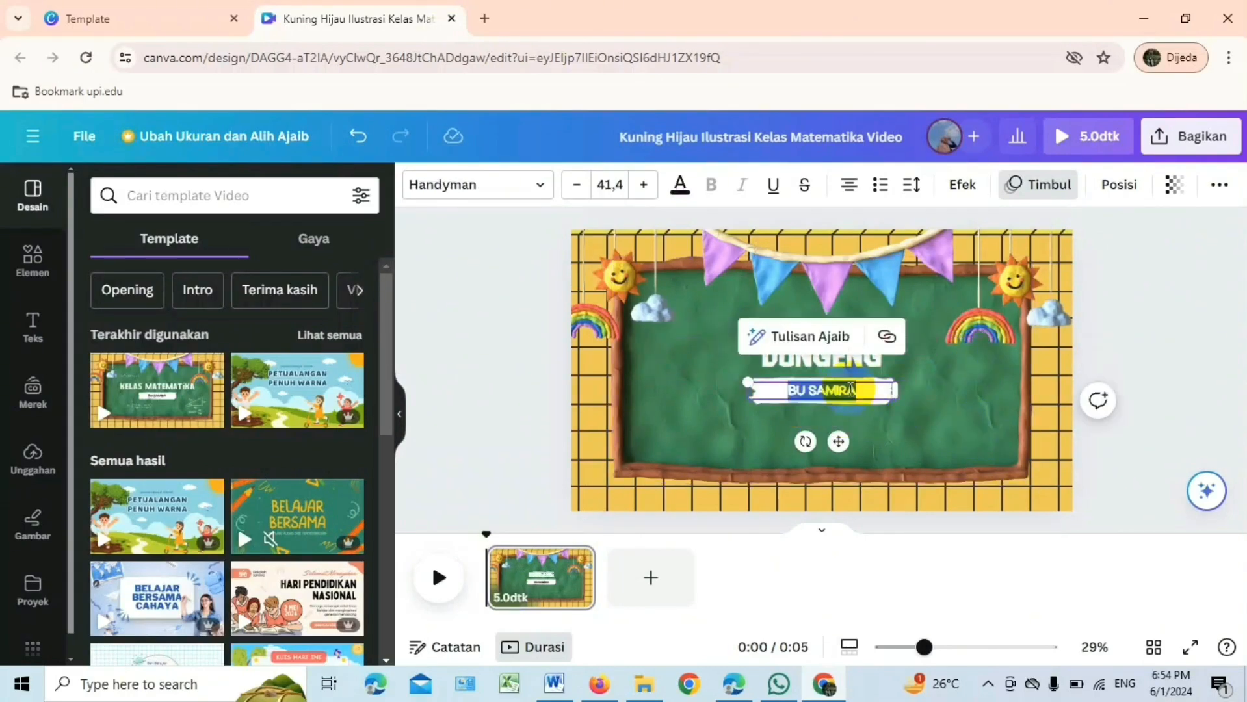
text(KELAS VII SMP)
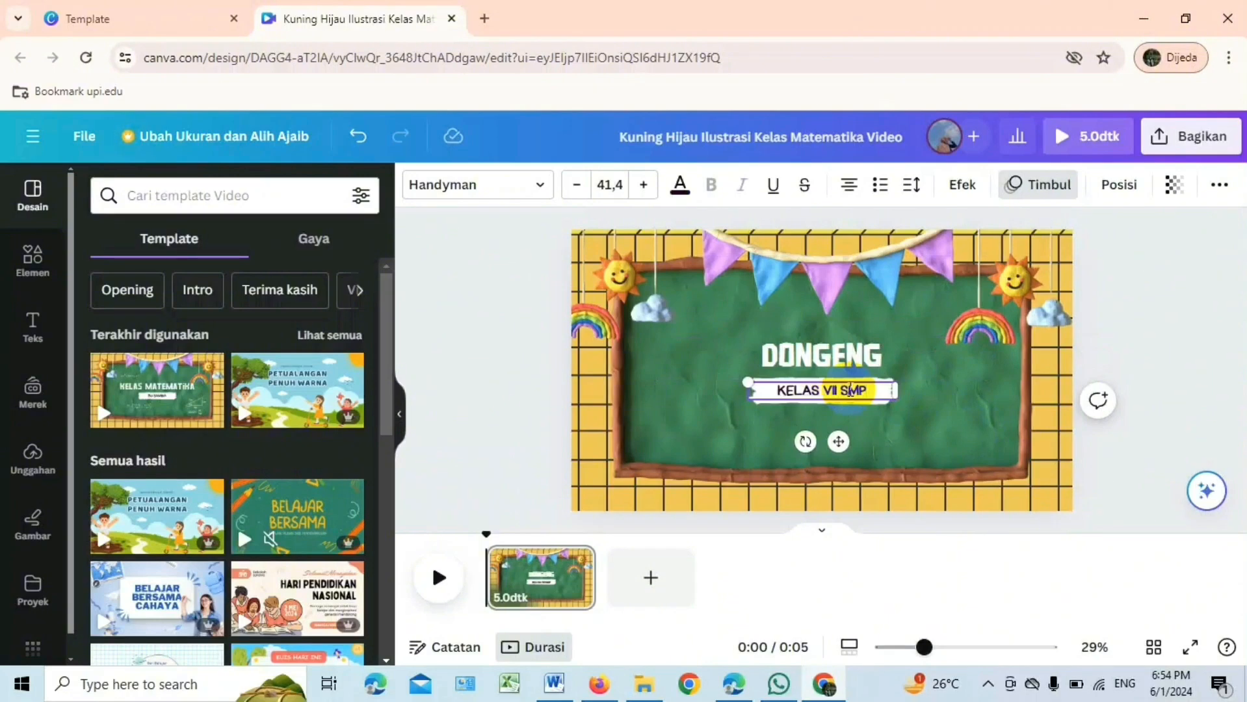
click(948, 403)
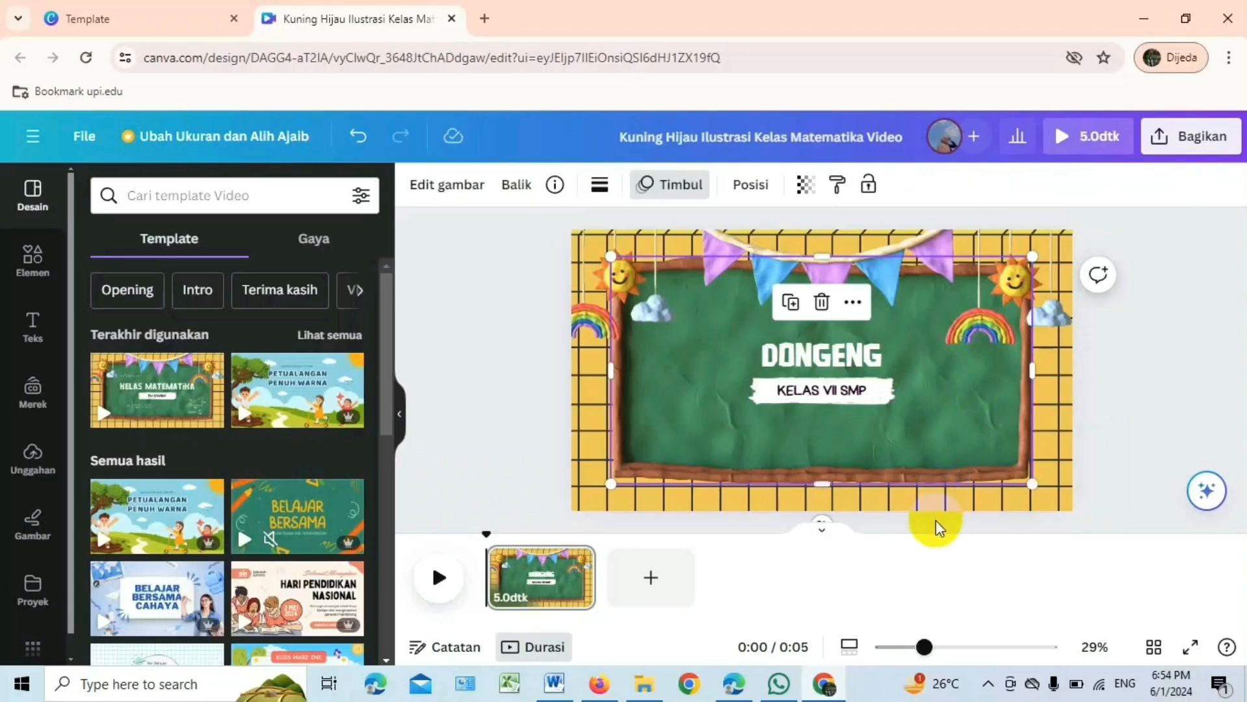
click(953, 506)
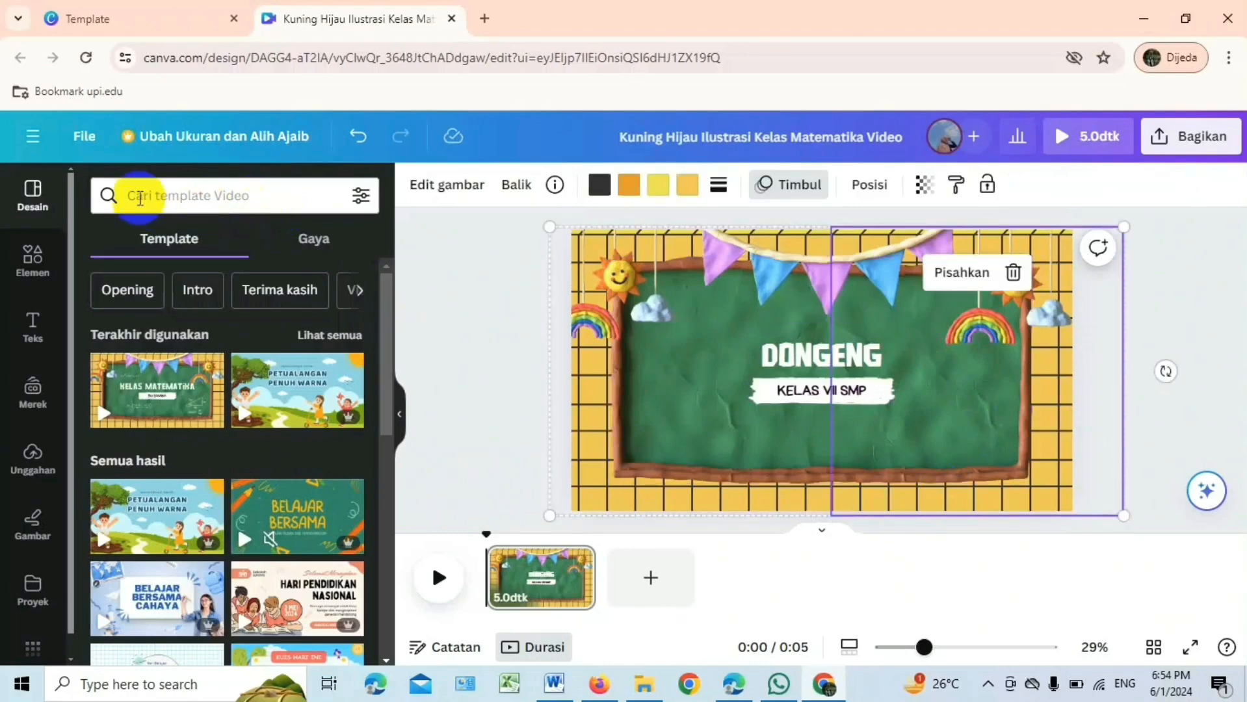
Step: Search the elements for "ibu guru berhijab" and show all matching graphics
click(34, 259)
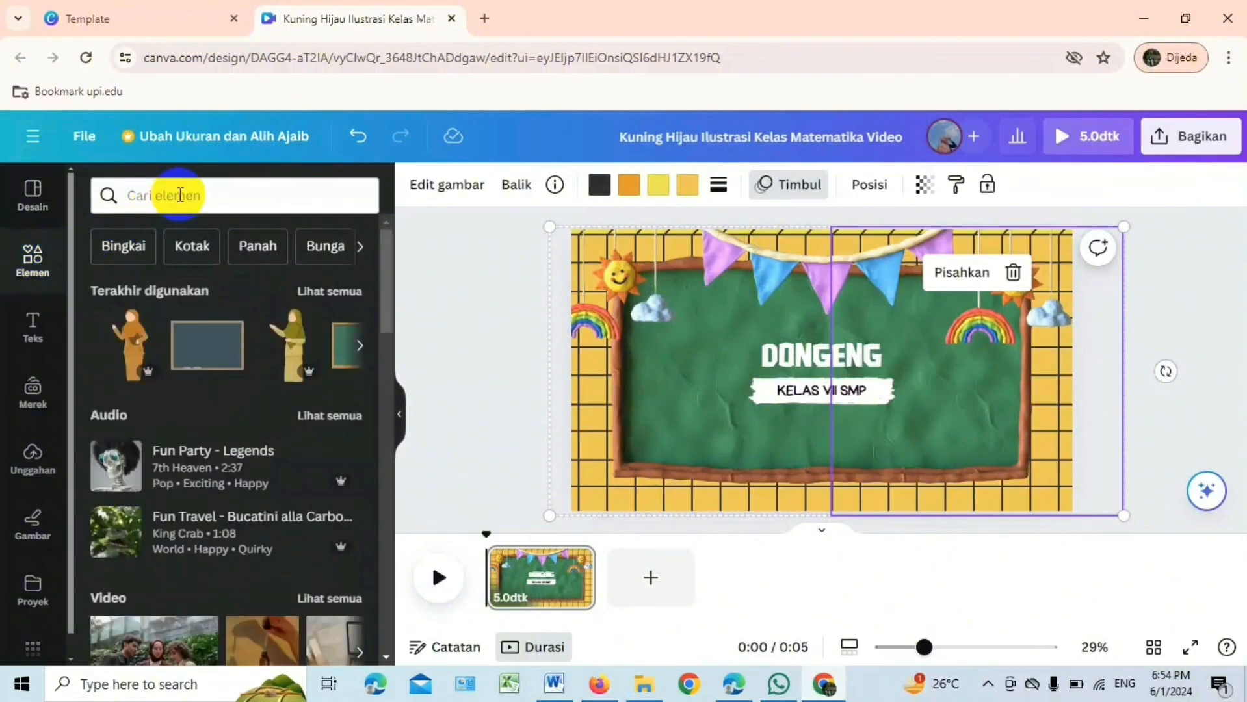
click(180, 195)
text(ibu guru)
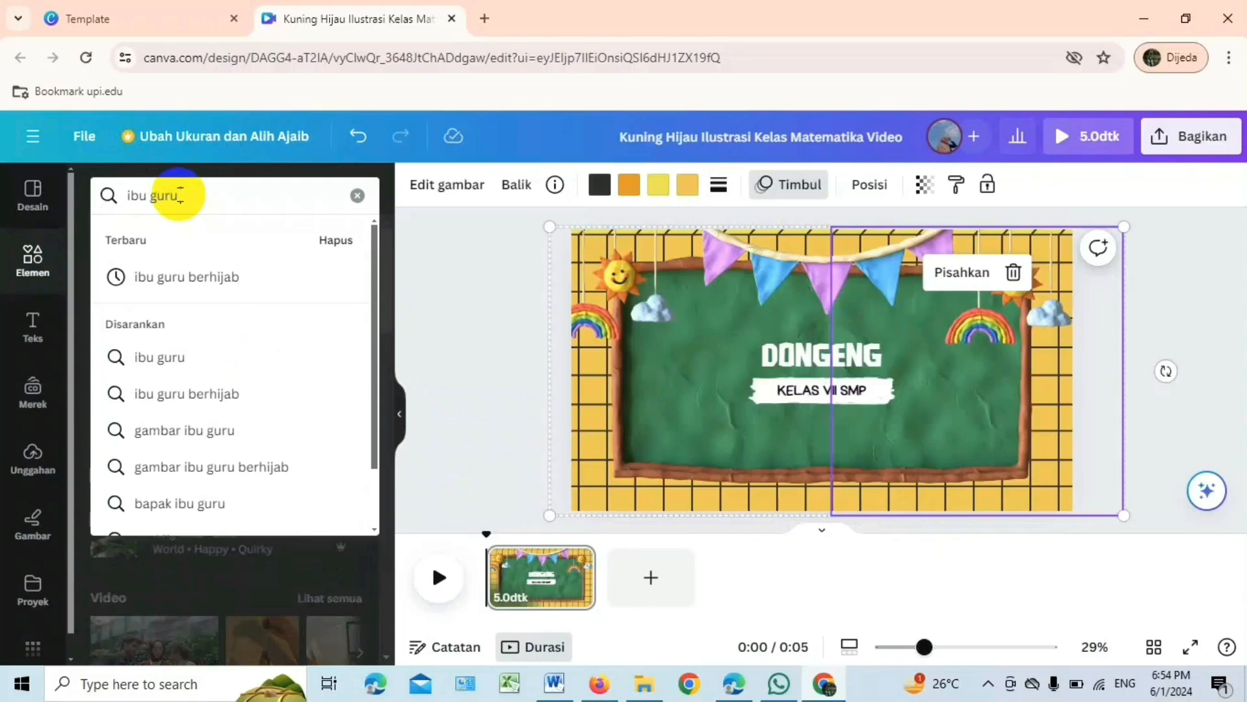
text( berhijab)
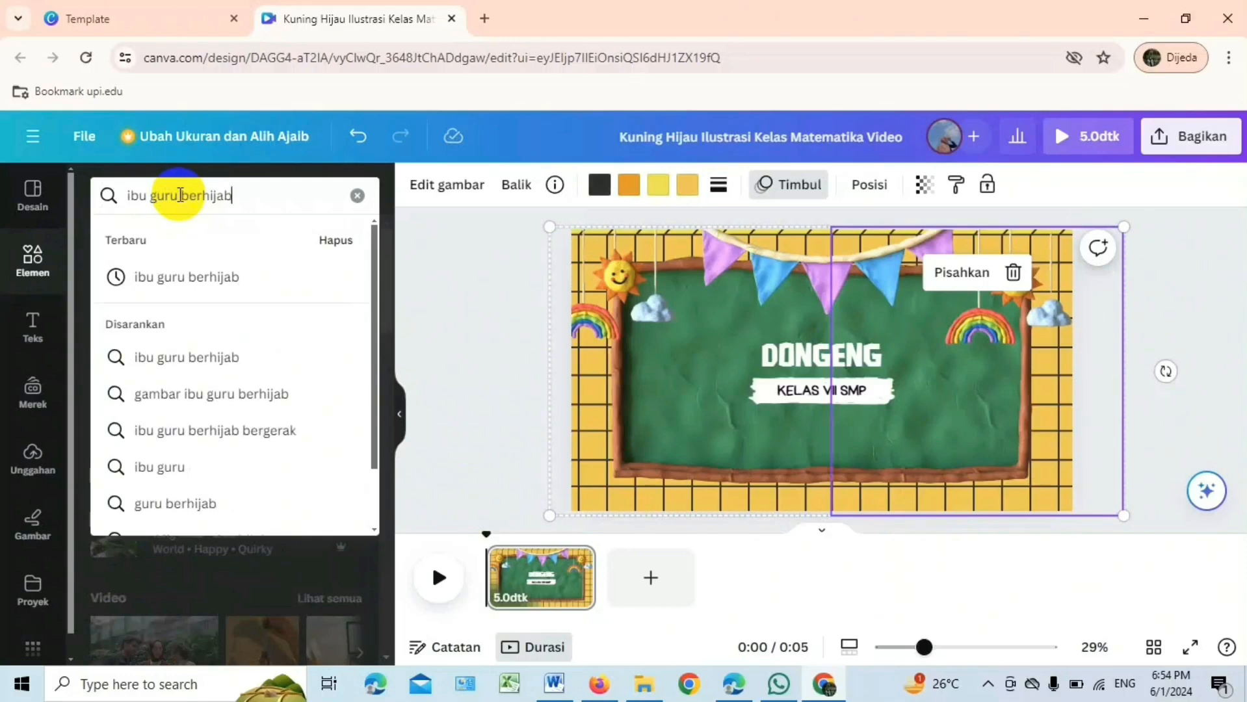
key(Return)
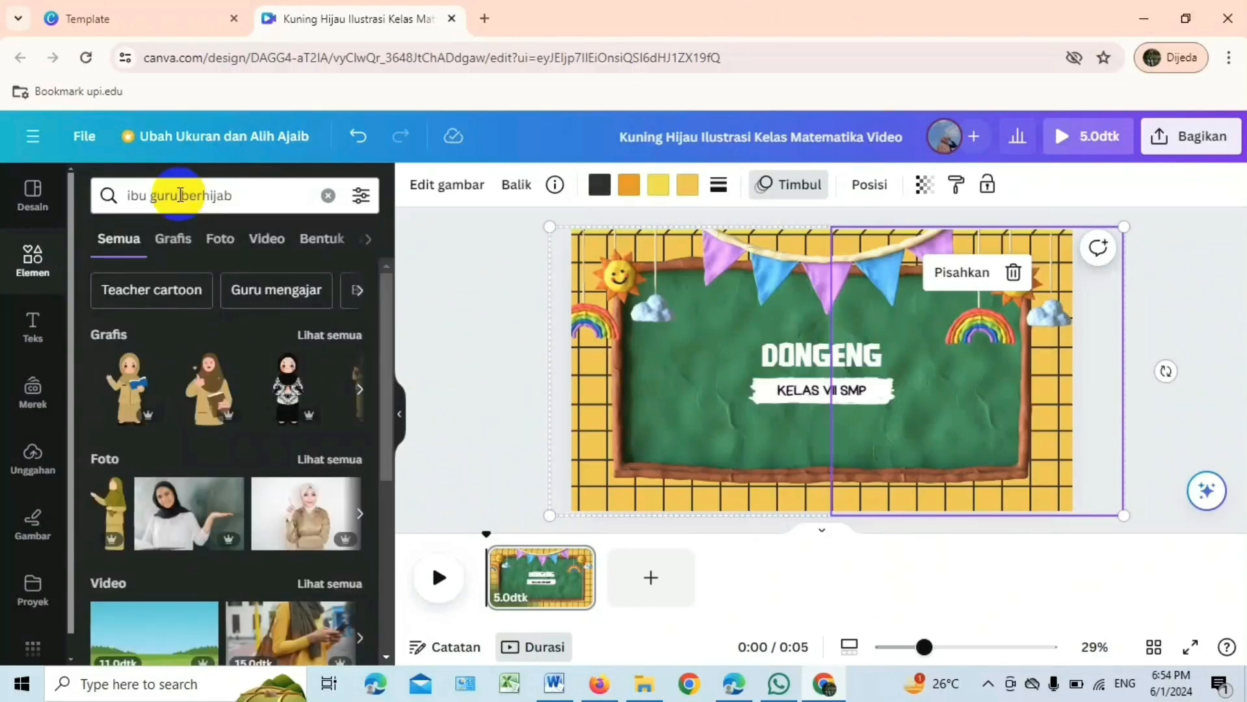
click(332, 336)
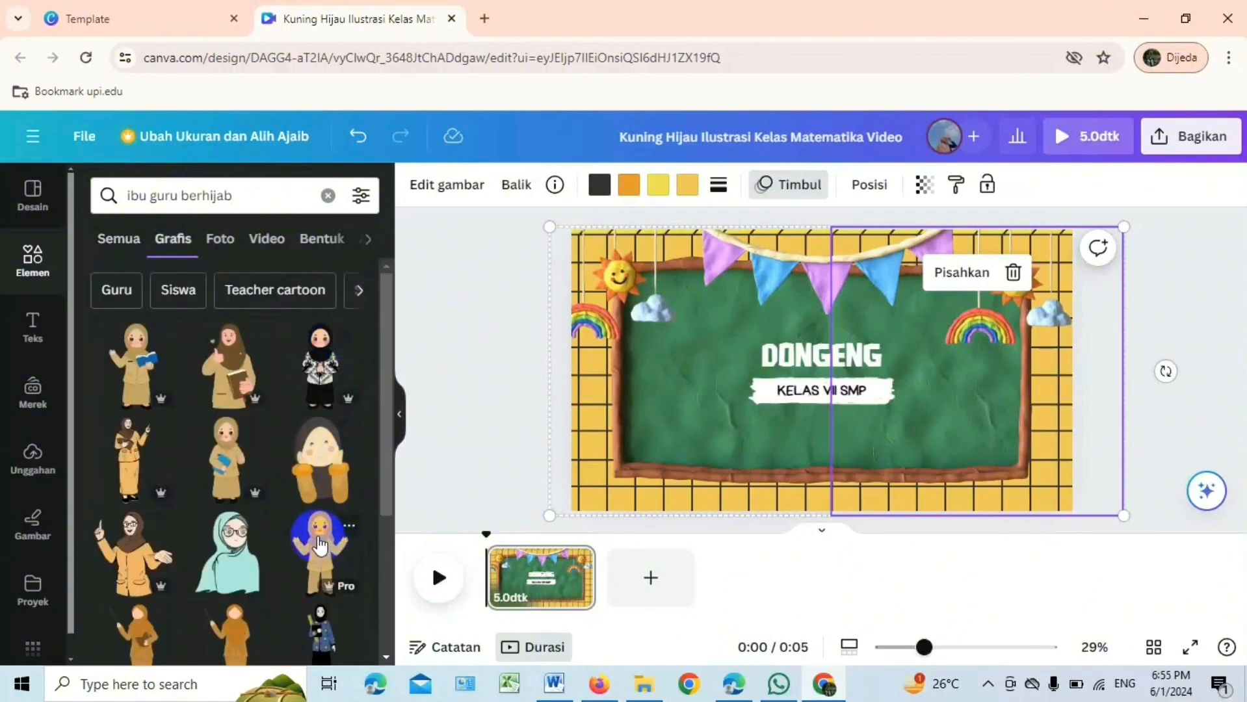
Step: Add the hijab-wearing teacher graphic with both hands raised and place it in the slide's lower right, clear of the title
click(319, 545)
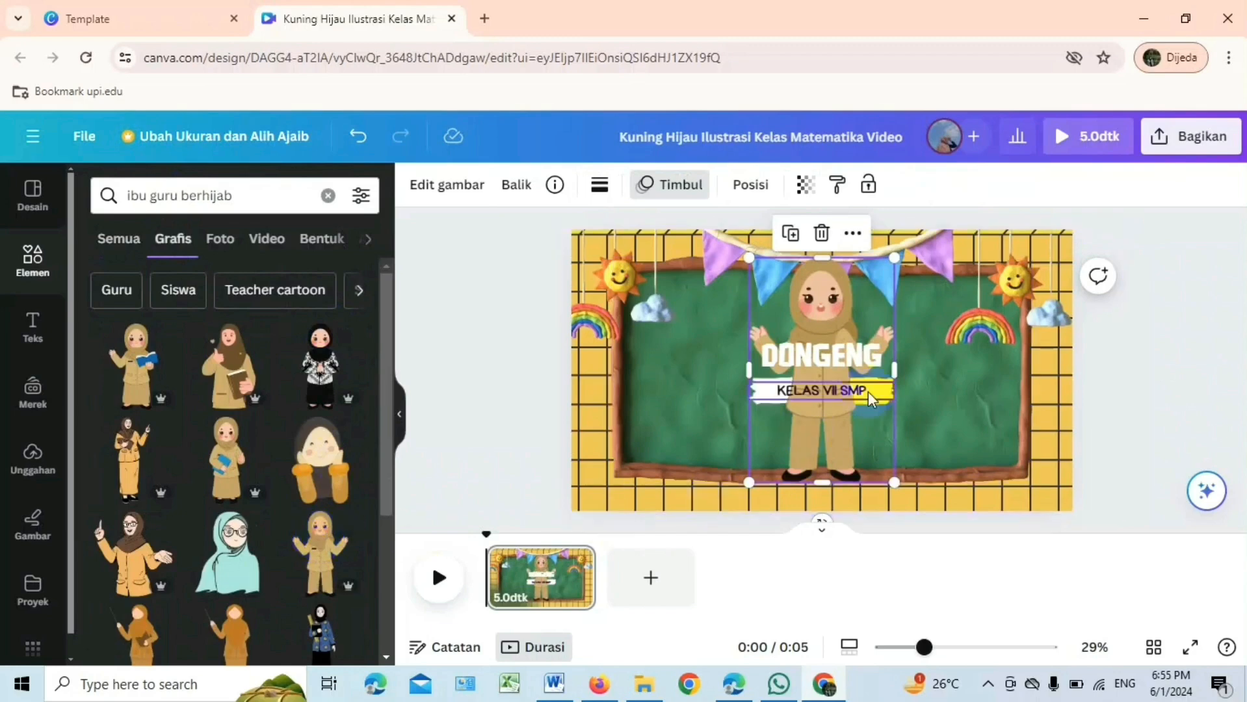
drag(852, 433, 946, 509)
click(1163, 436)
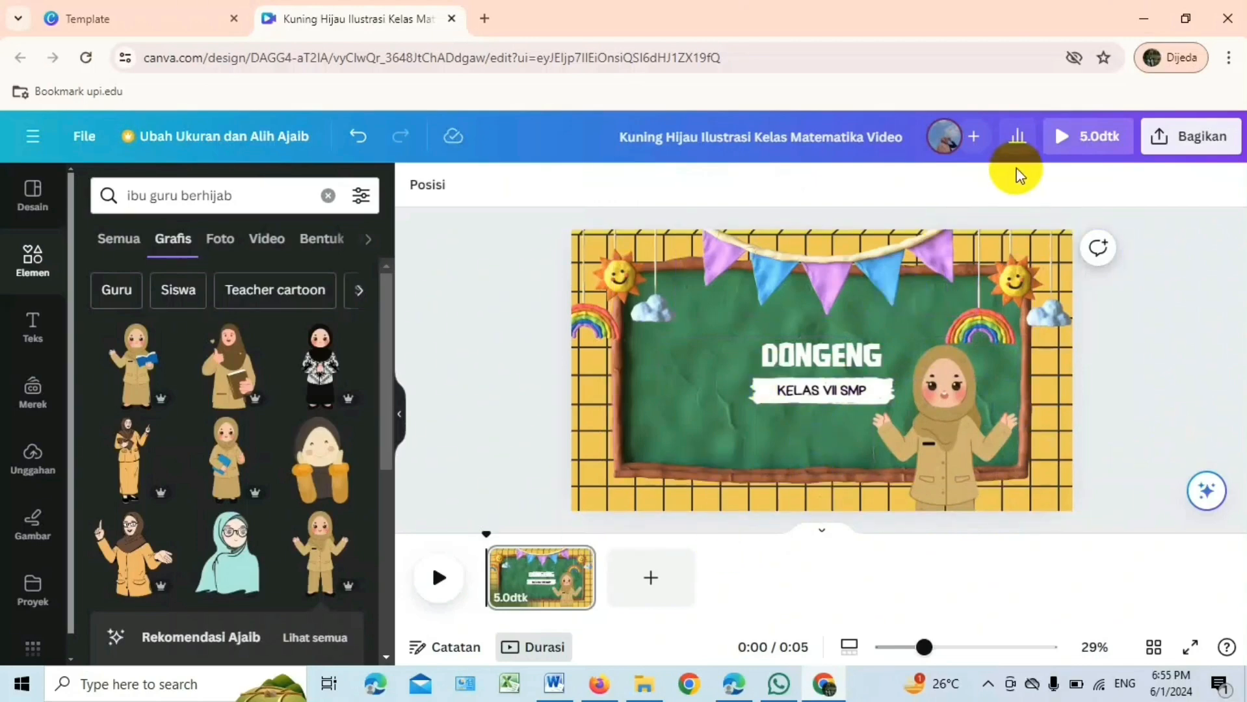
Step: Apply the Pudar text animation to the DONGENG title and slow its speed to about a tenth of the range
click(817, 354)
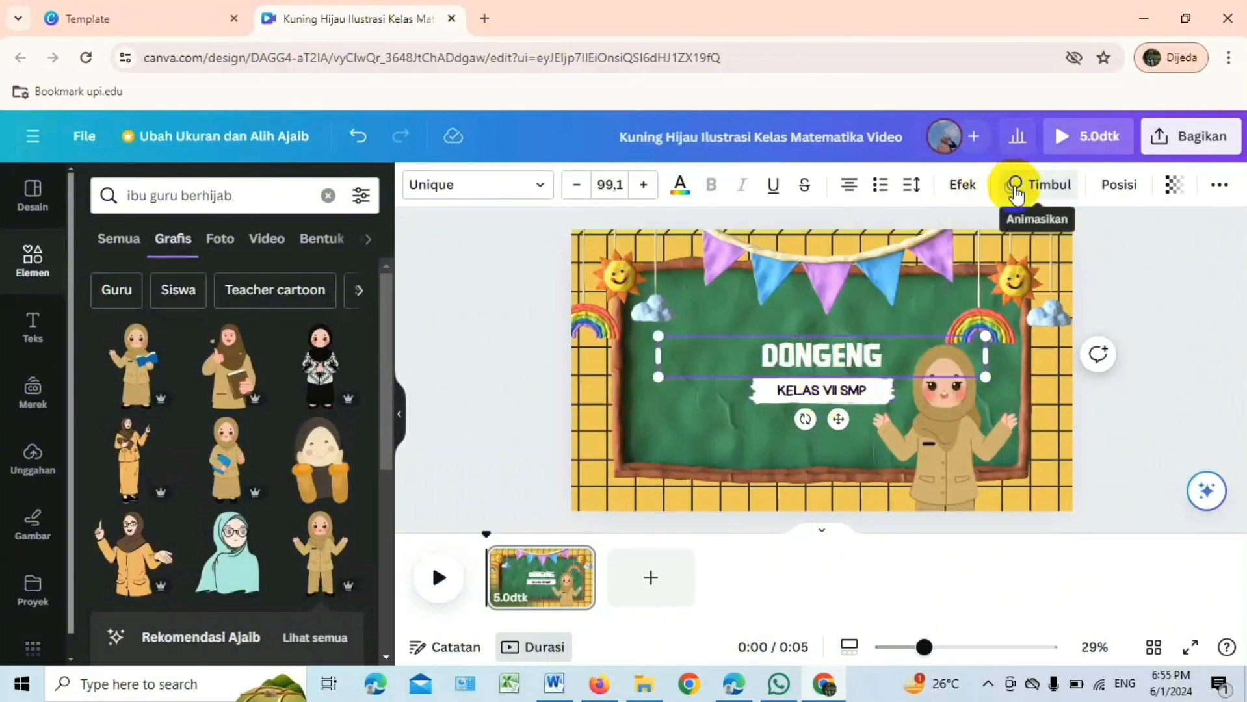
click(1010, 188)
click(313, 480)
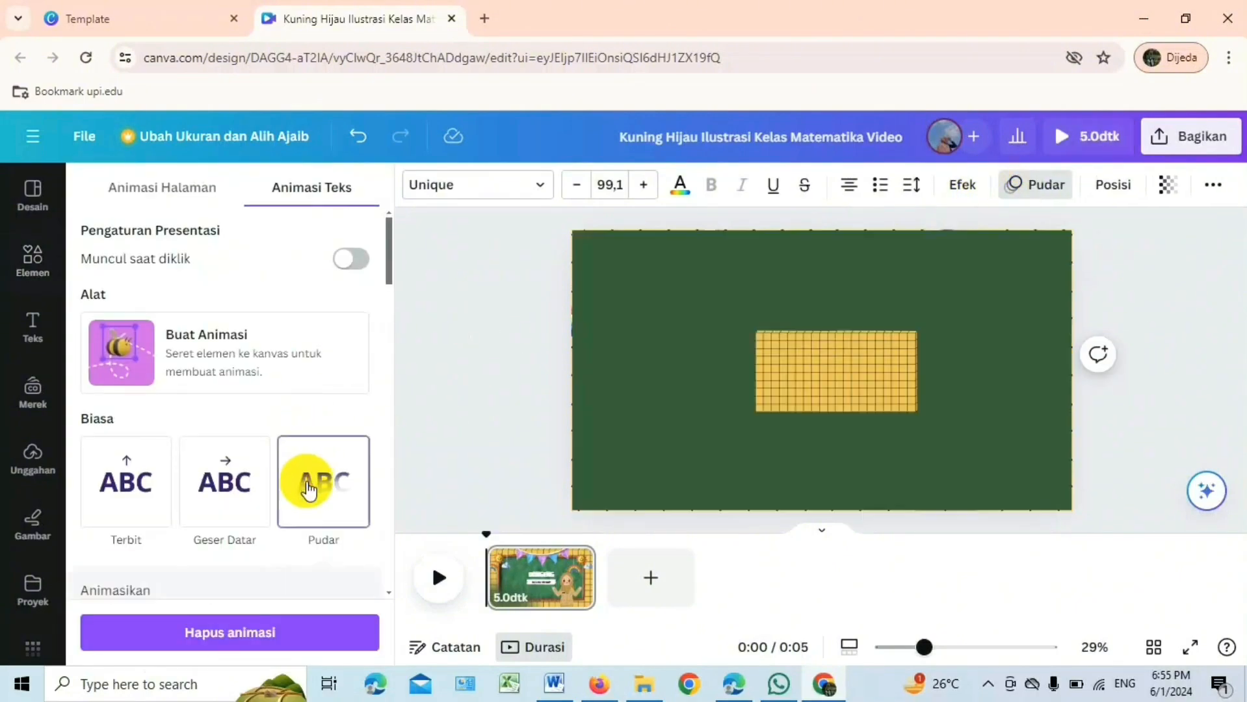
scroll(311, 479, down, 5)
drag(217, 445, 110, 445)
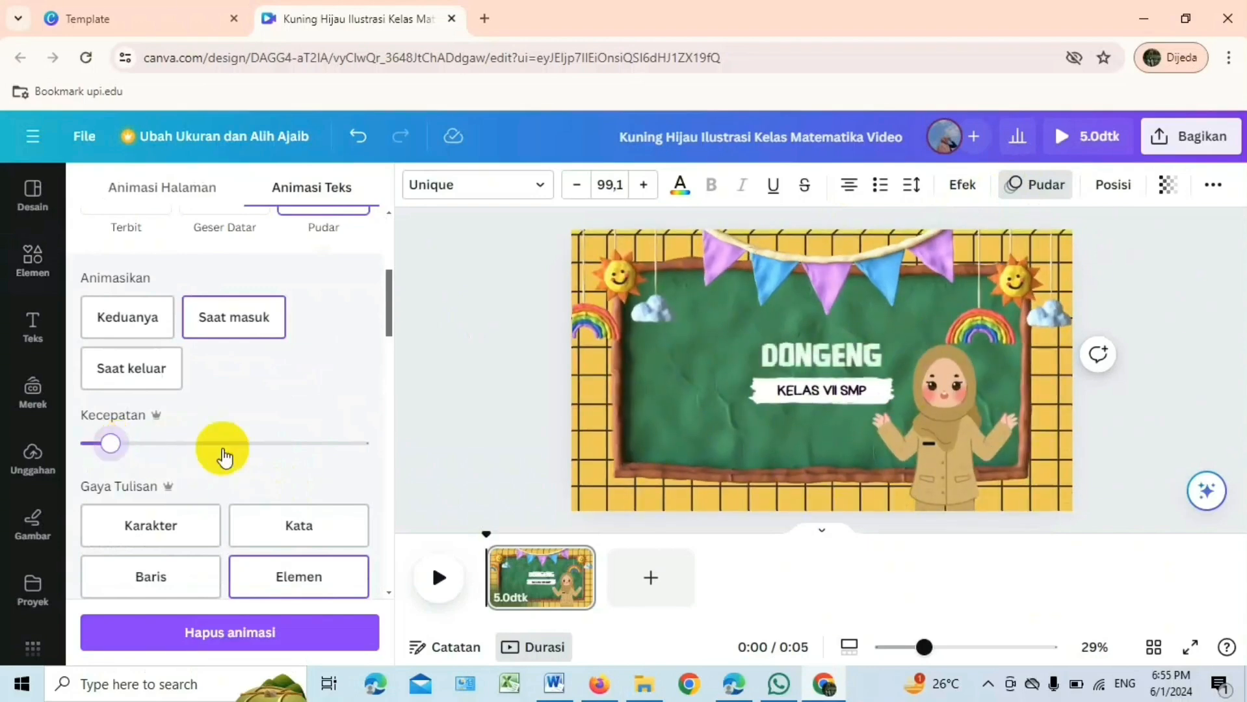
Step: Slow the teacher graphic's Timbul animation to a little above the minimum speed
click(937, 421)
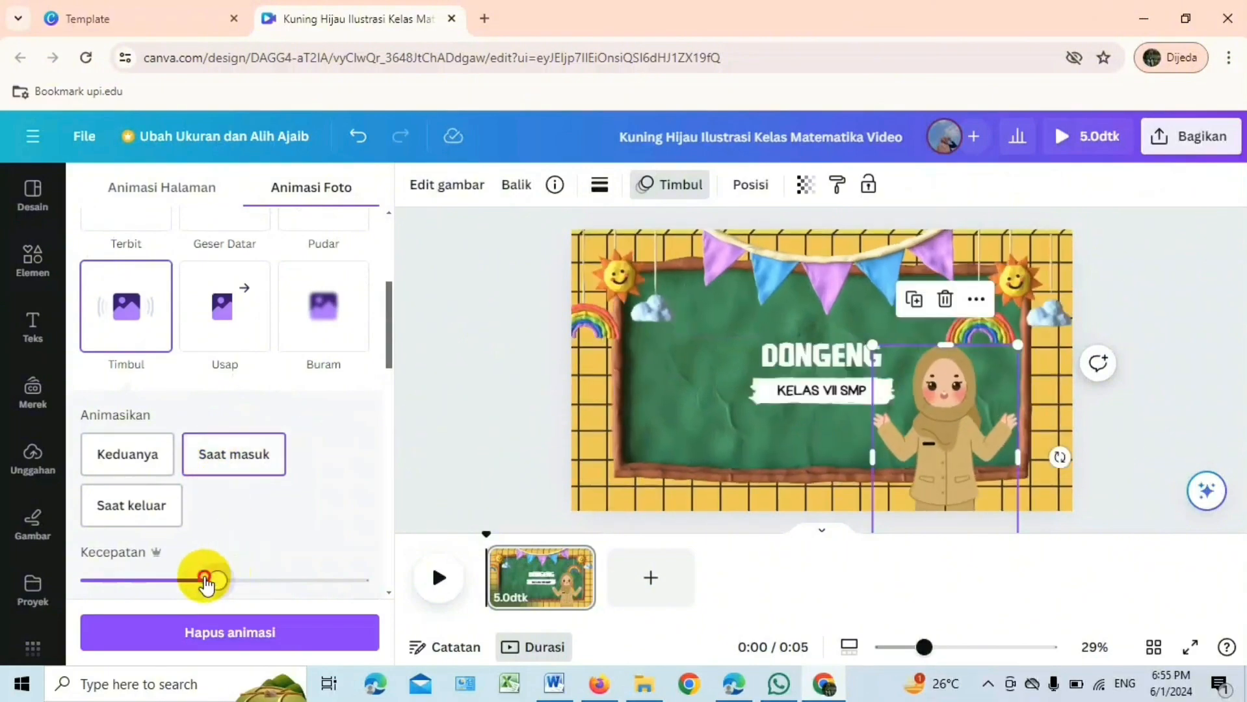
drag(206, 583, 118, 582)
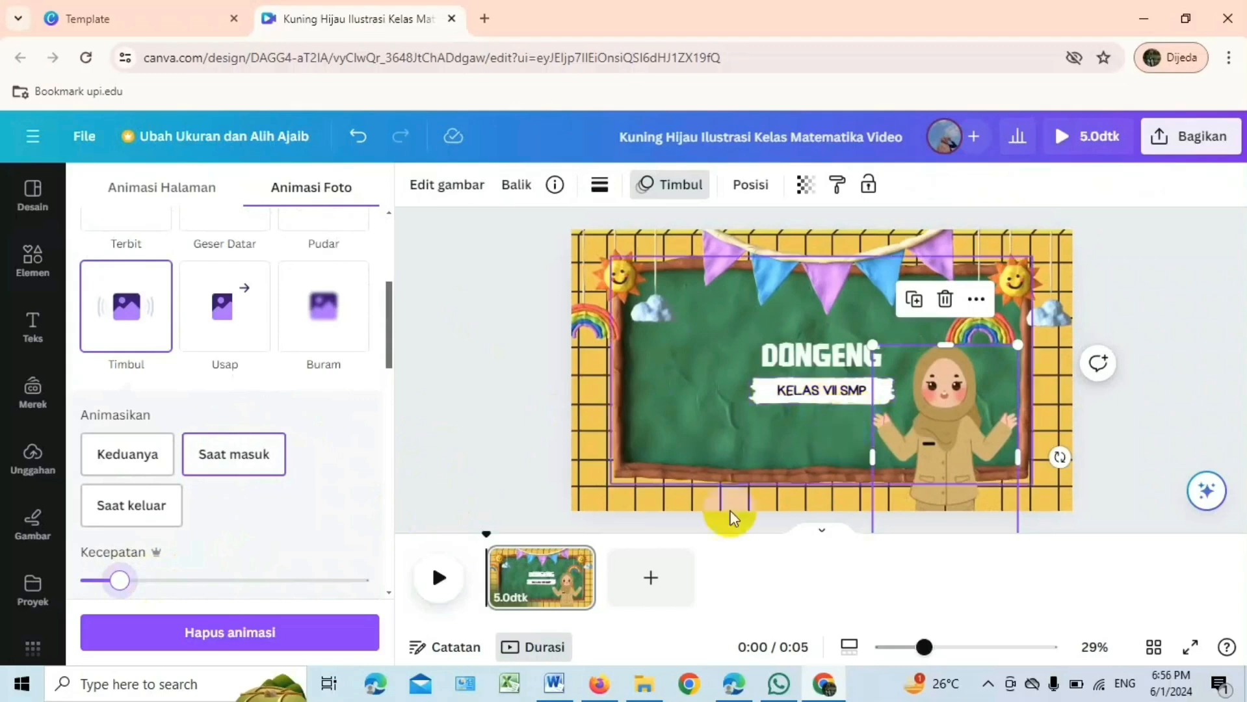
click(1149, 287)
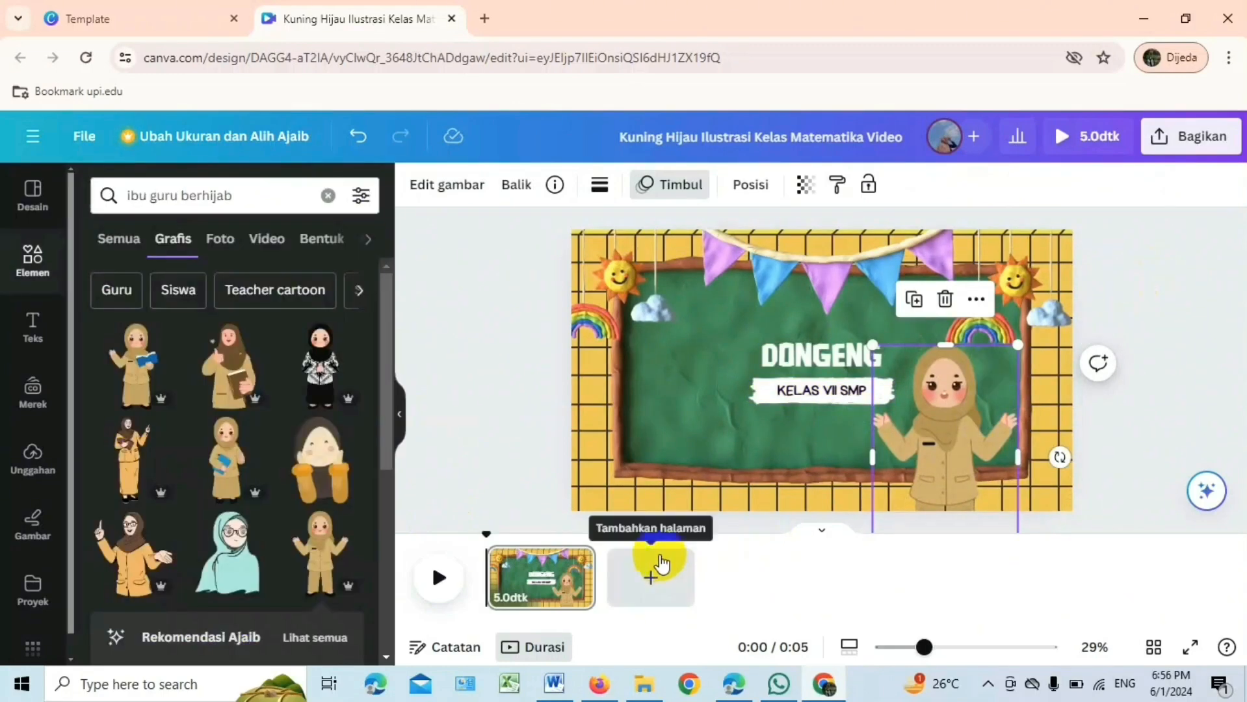
Step: Add a second page to the video and search the elements for "papan tulis kapur"
click(654, 577)
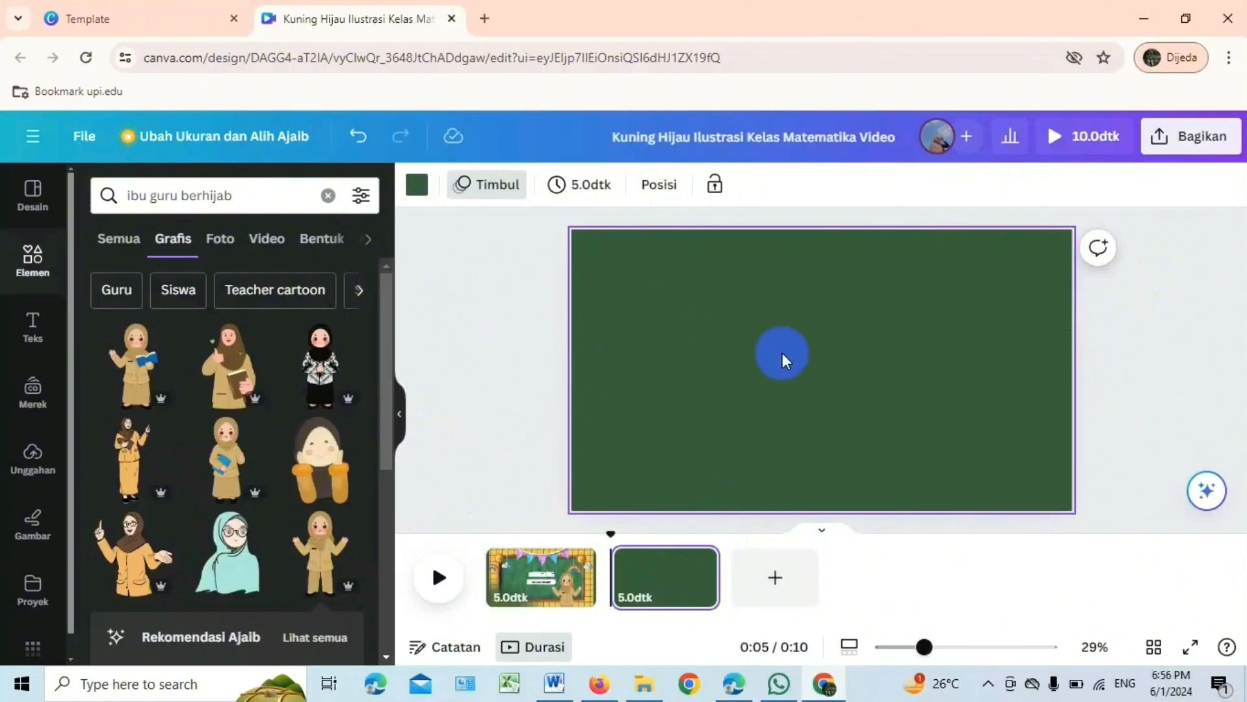
click(237, 195)
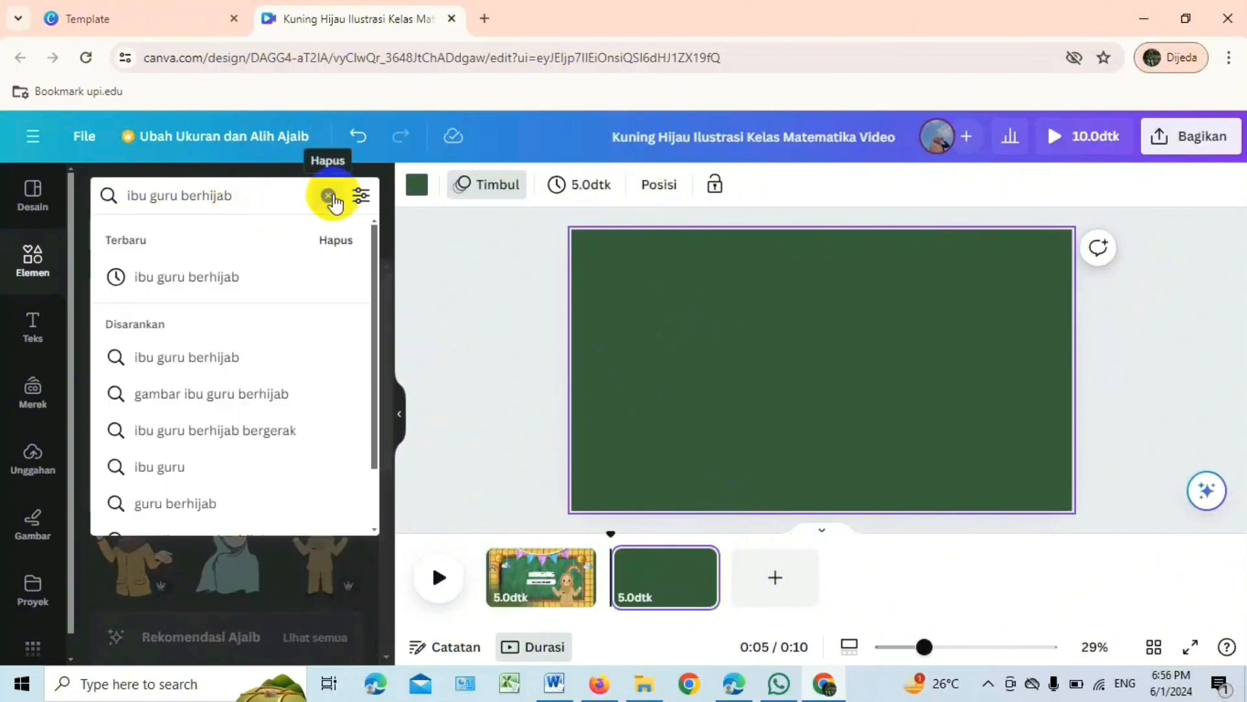
click(328, 195)
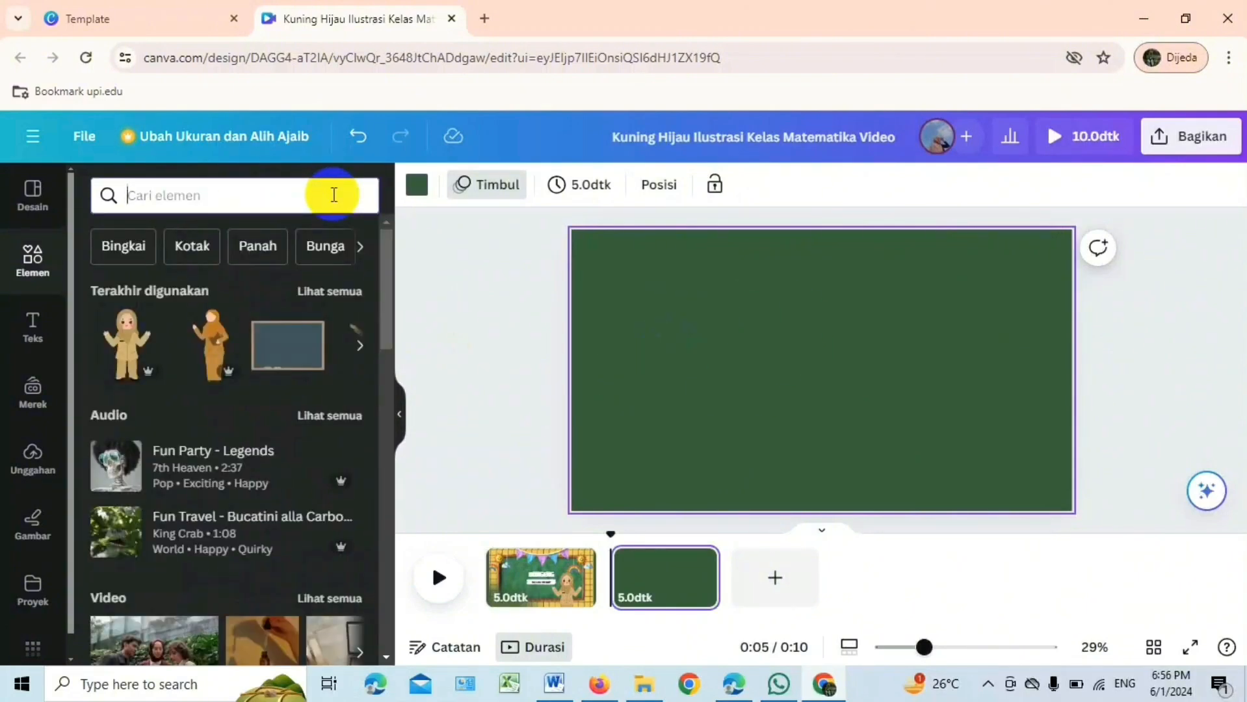
text(papan tu)
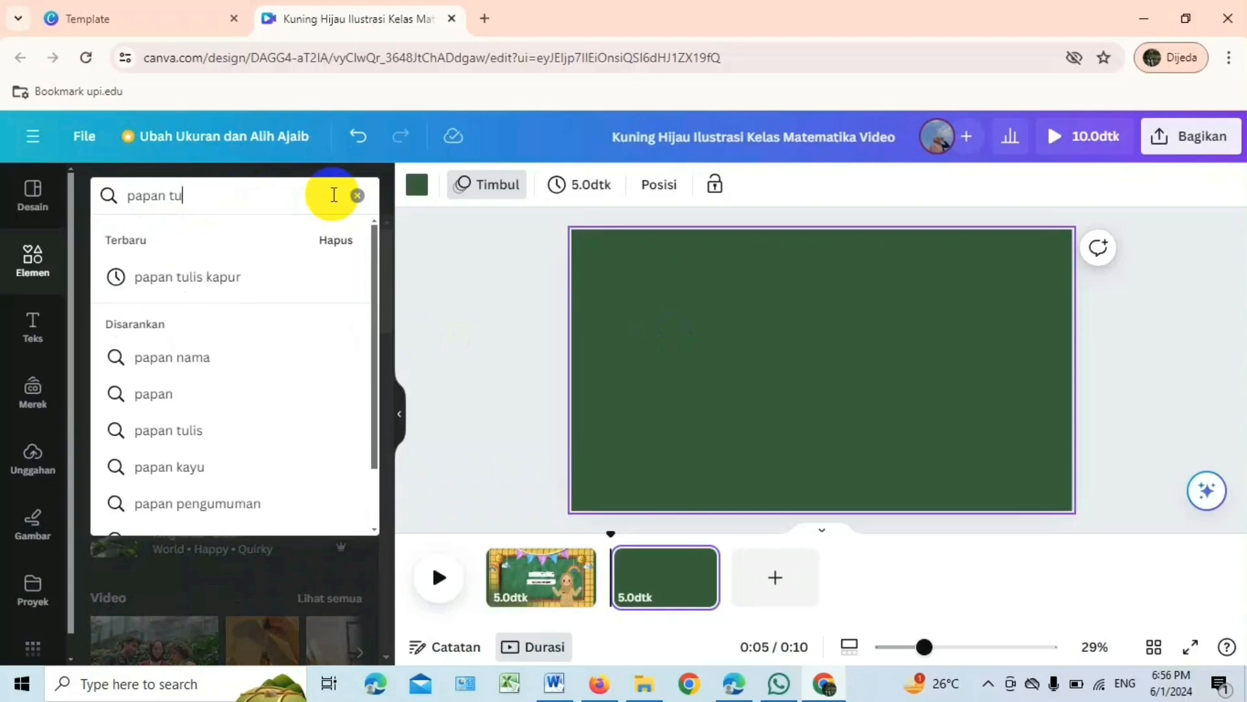
text(lis kapur)
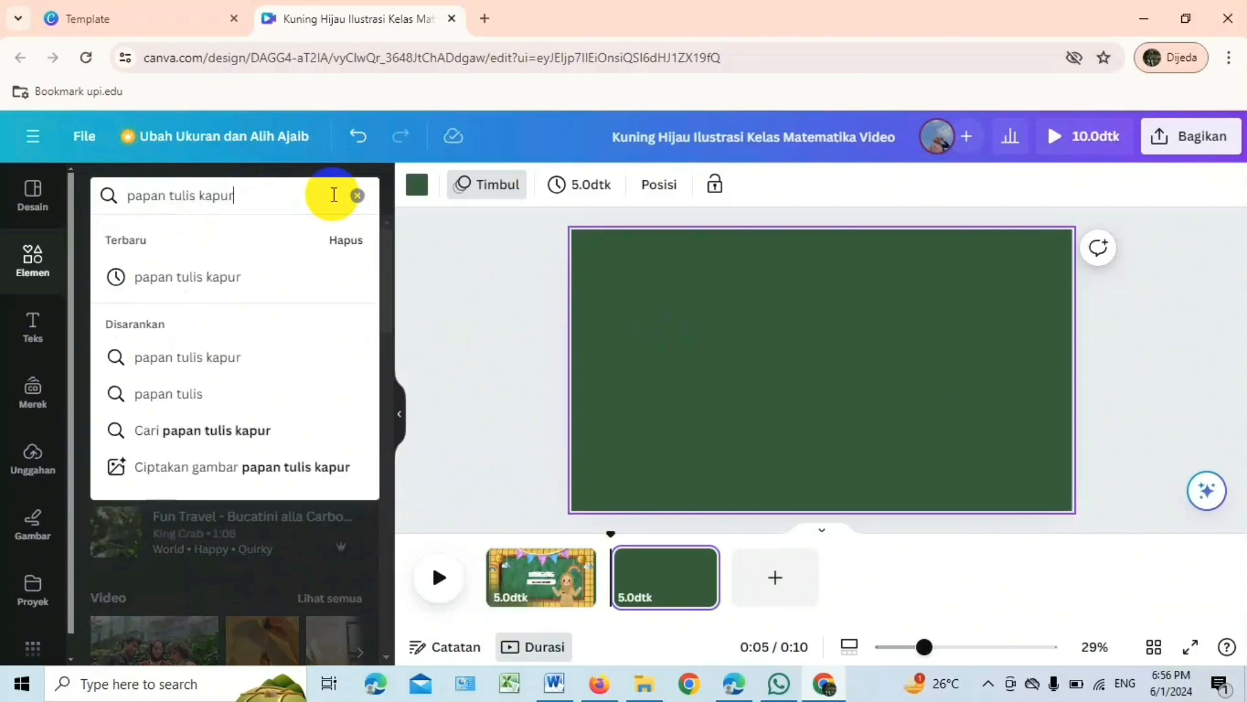
key(Return)
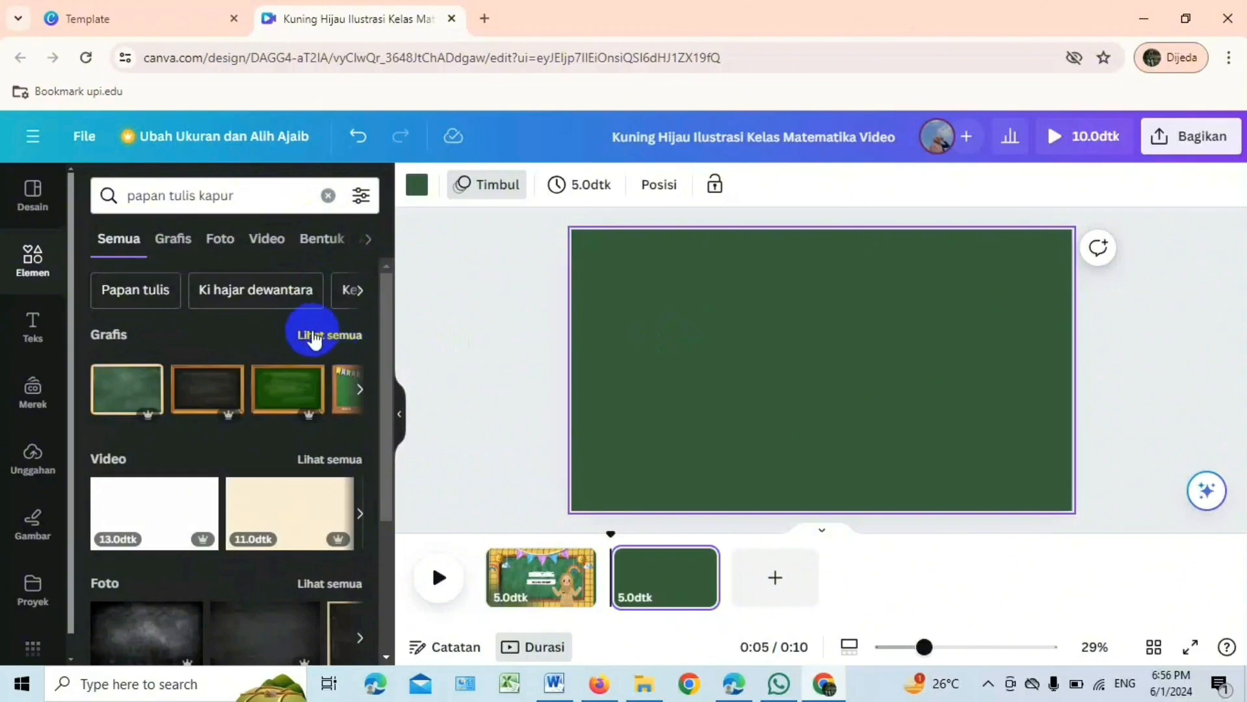
Step: Add the dark green chalkboard graphic with an orange frame and chalk from the "papan tulis kapur" graphics to the second page
click(332, 338)
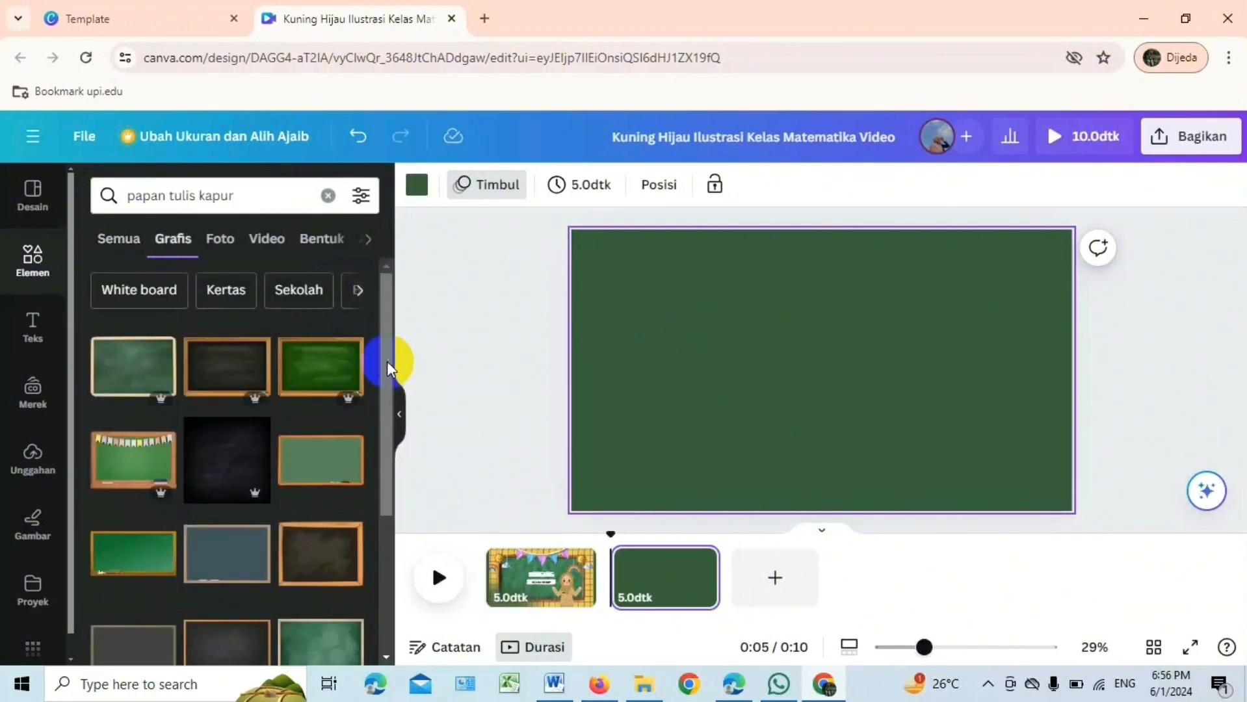
drag(386, 361, 385, 465)
click(234, 512)
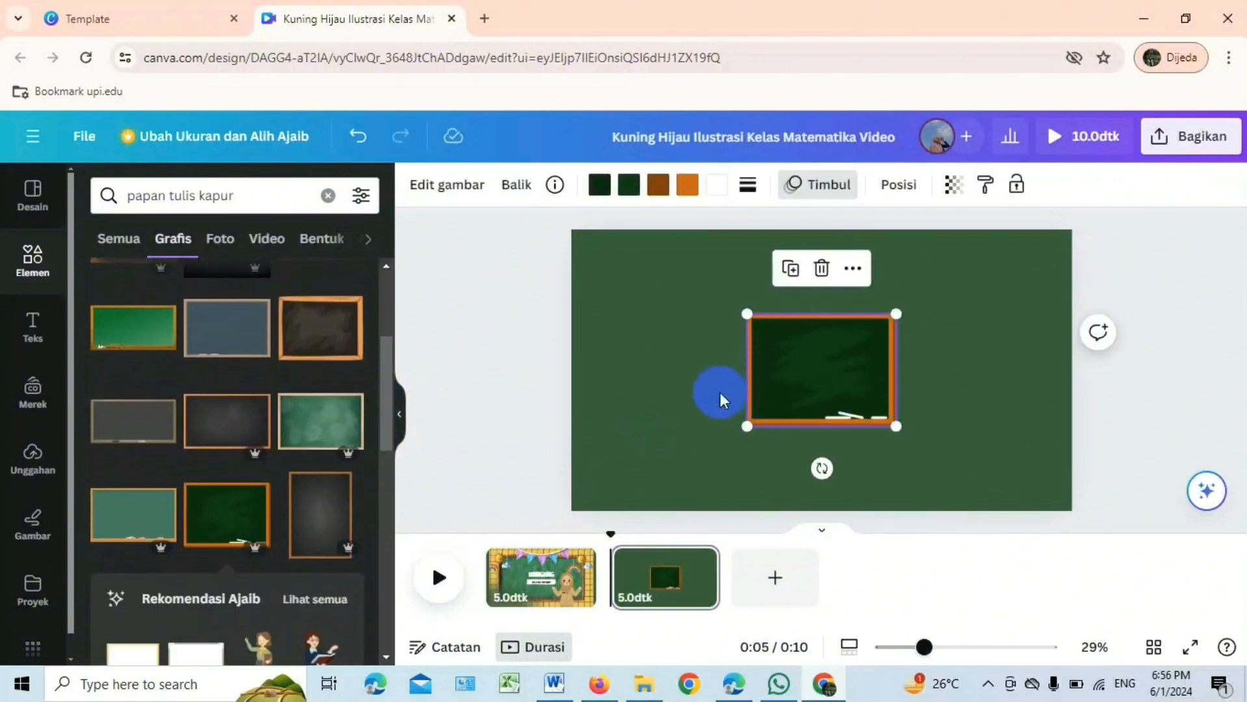
Step: Try several document colours for the second page's background and apply the yellow #eee355
click(712, 407)
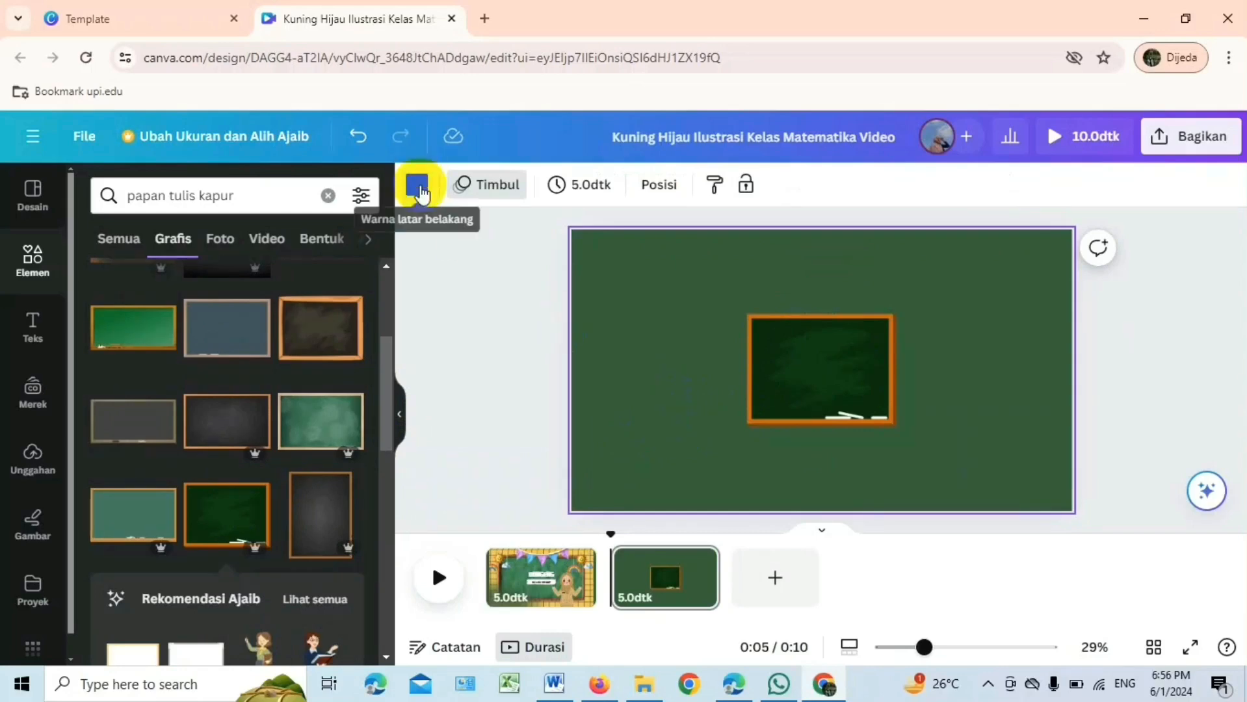
click(418, 186)
click(299, 345)
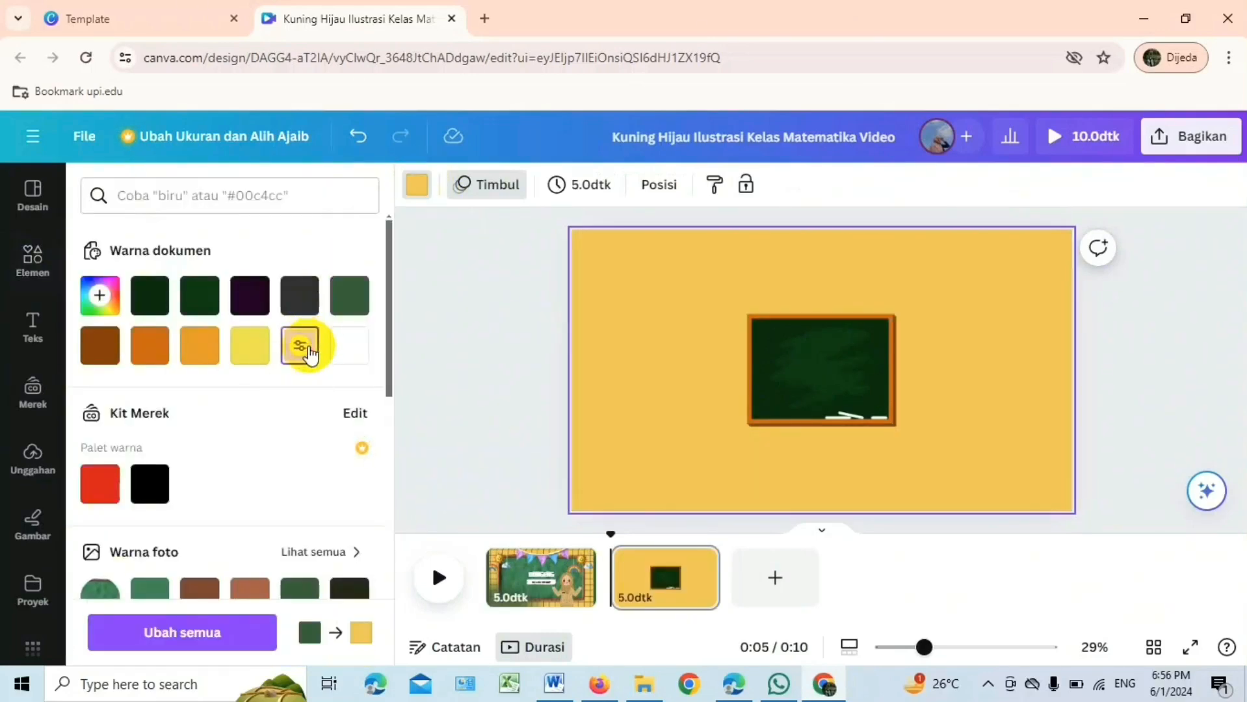
click(264, 356)
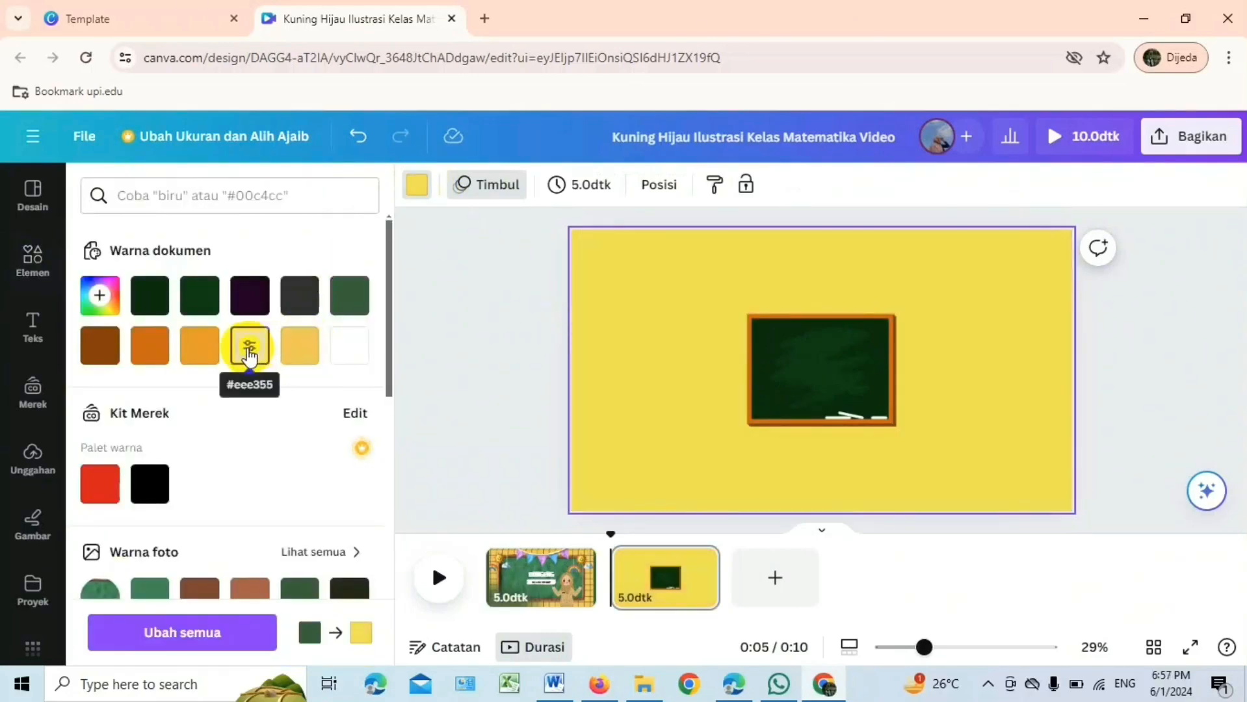
click(198, 354)
click(150, 358)
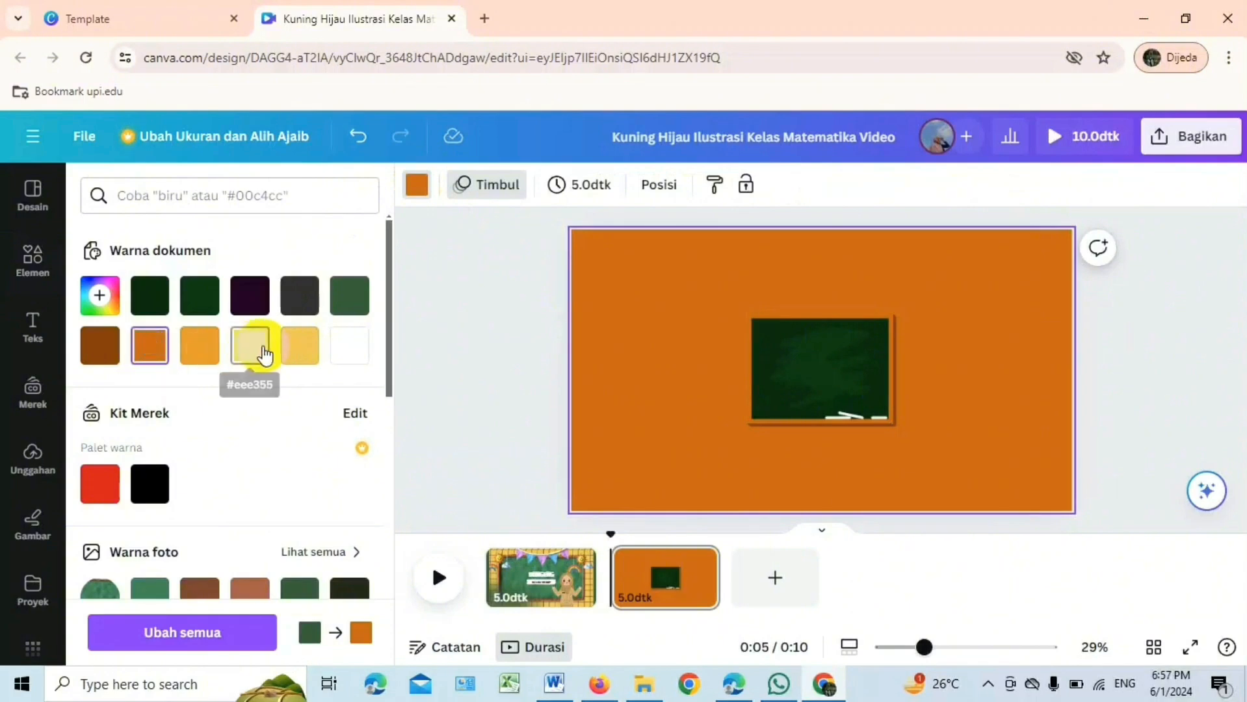
click(253, 349)
Step: Enlarge the dark chalkboard to a little over two fifths of the page width and centre it on the page
click(809, 371)
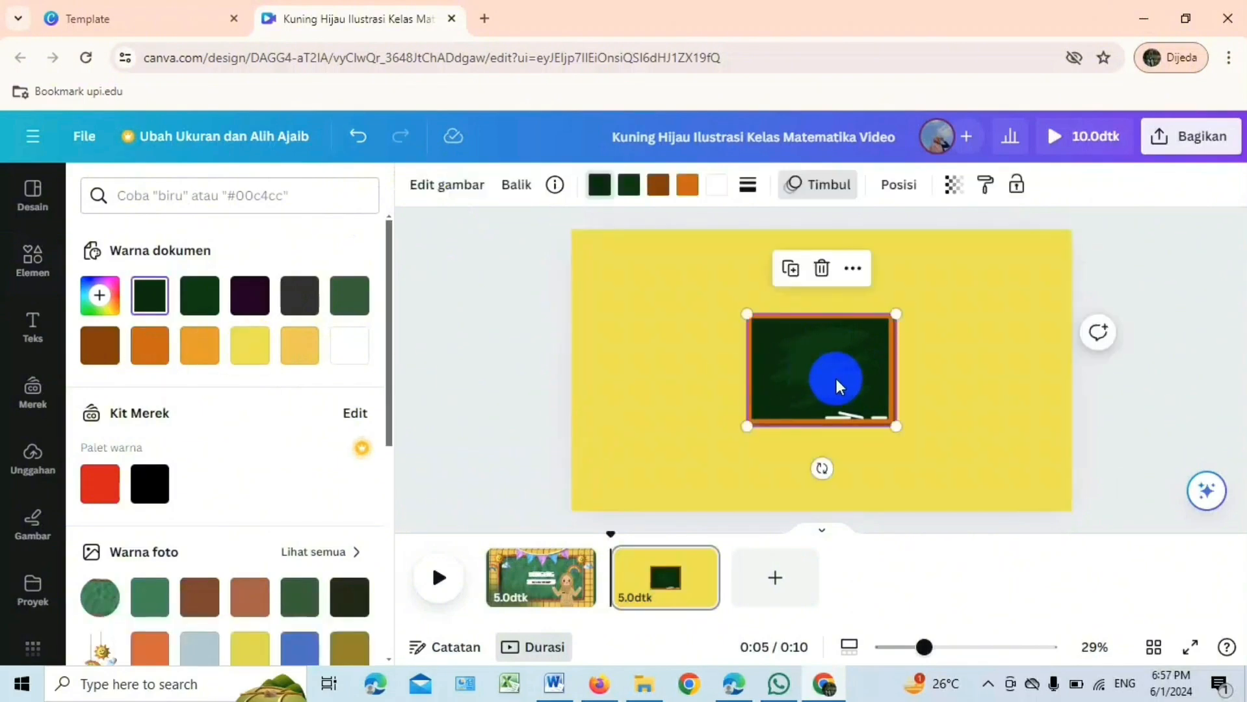
drag(901, 426, 974, 446)
drag(891, 431, 855, 404)
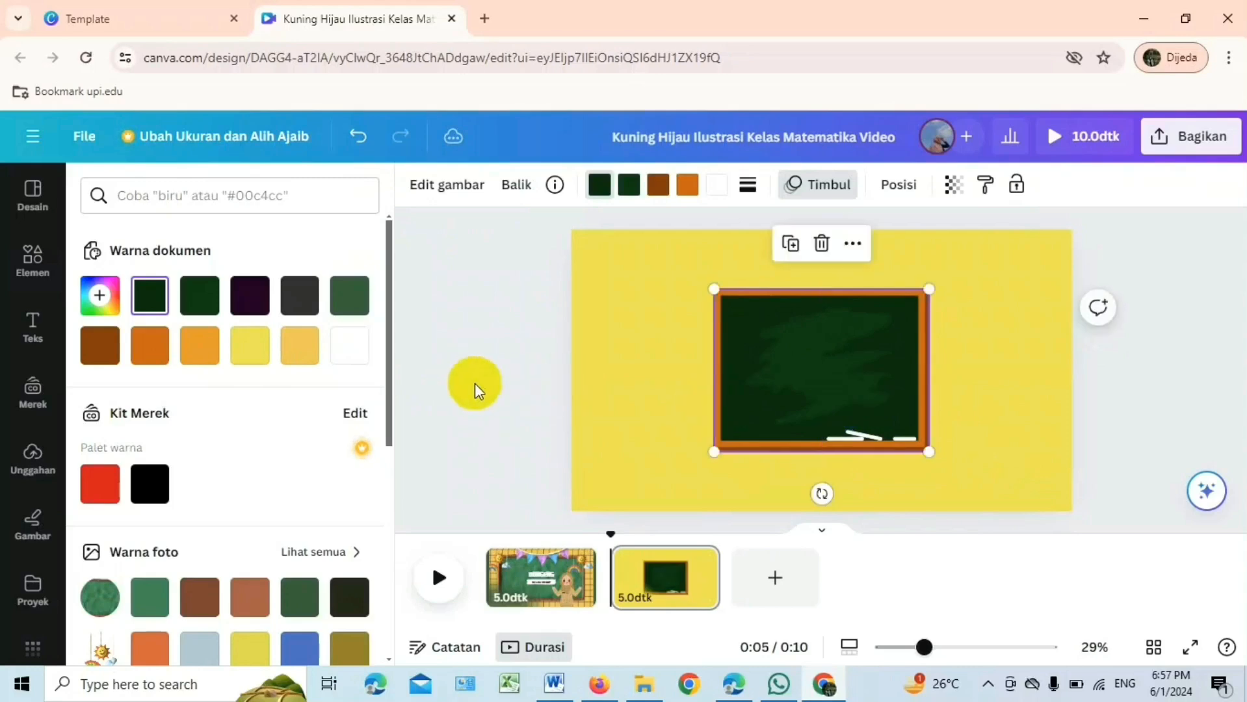
Step: Set the second page's background to the light beige photo colour taken from the bunting
click(575, 396)
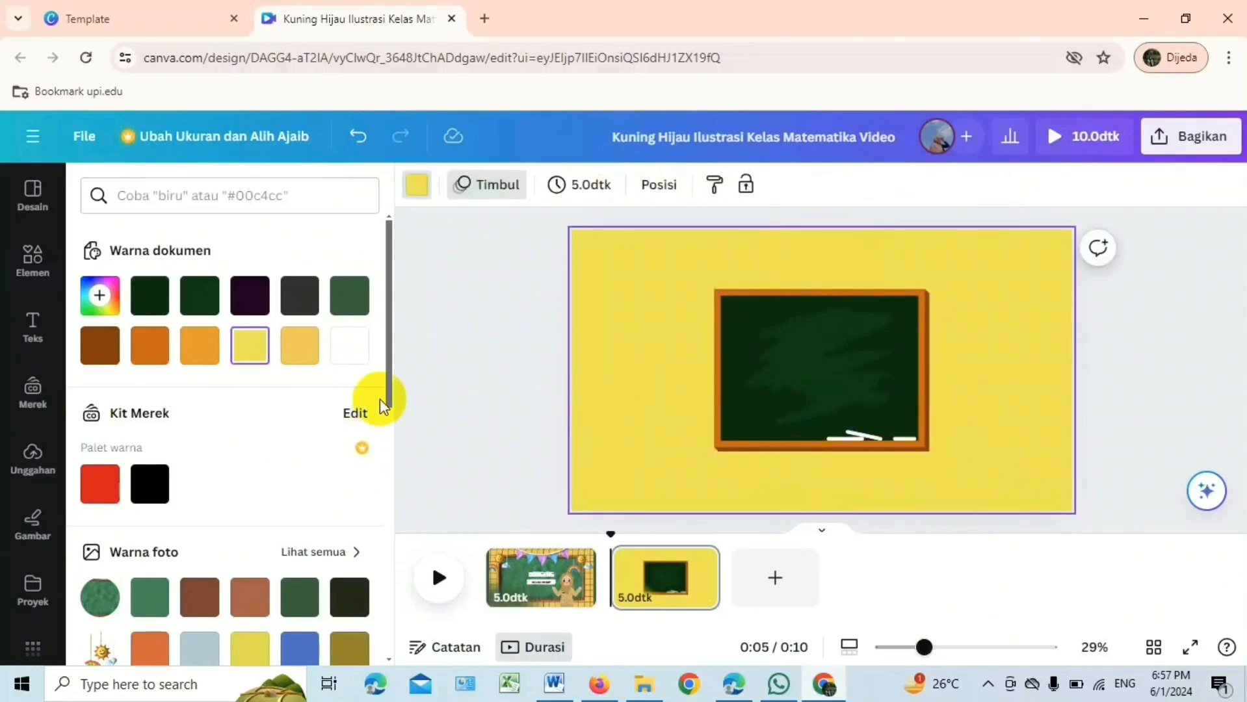
click(250, 647)
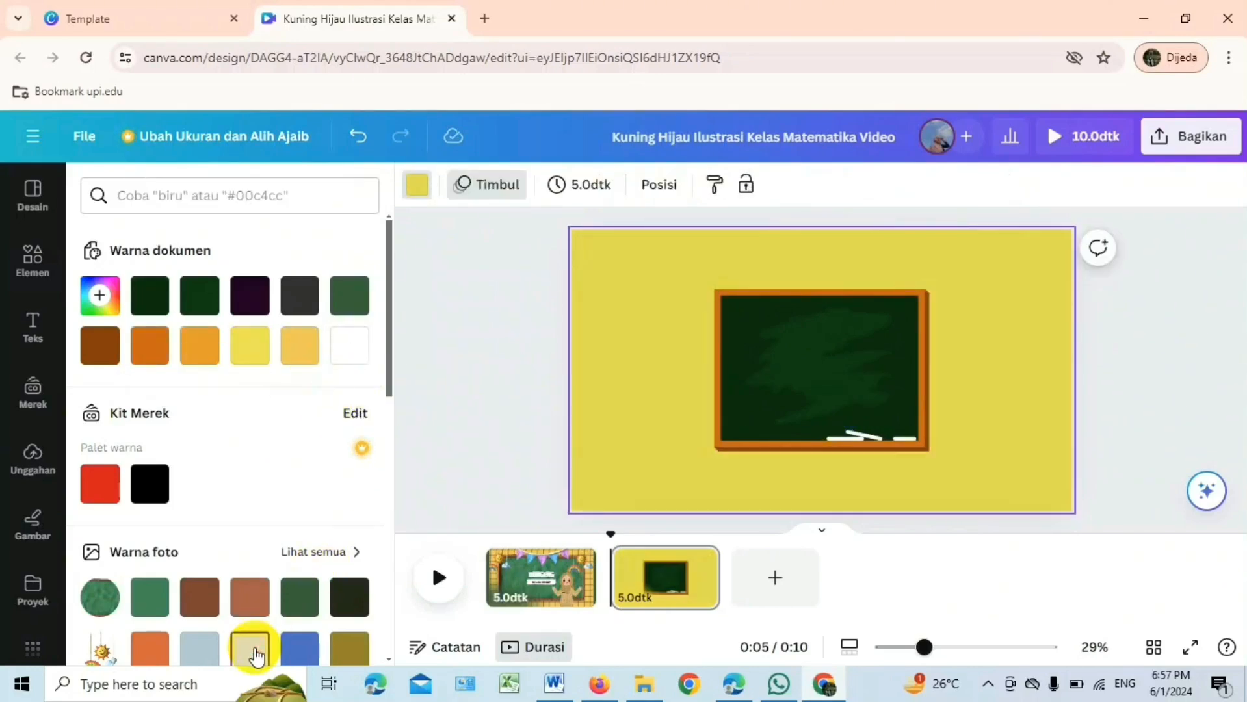
drag(390, 337, 388, 419)
click(247, 501)
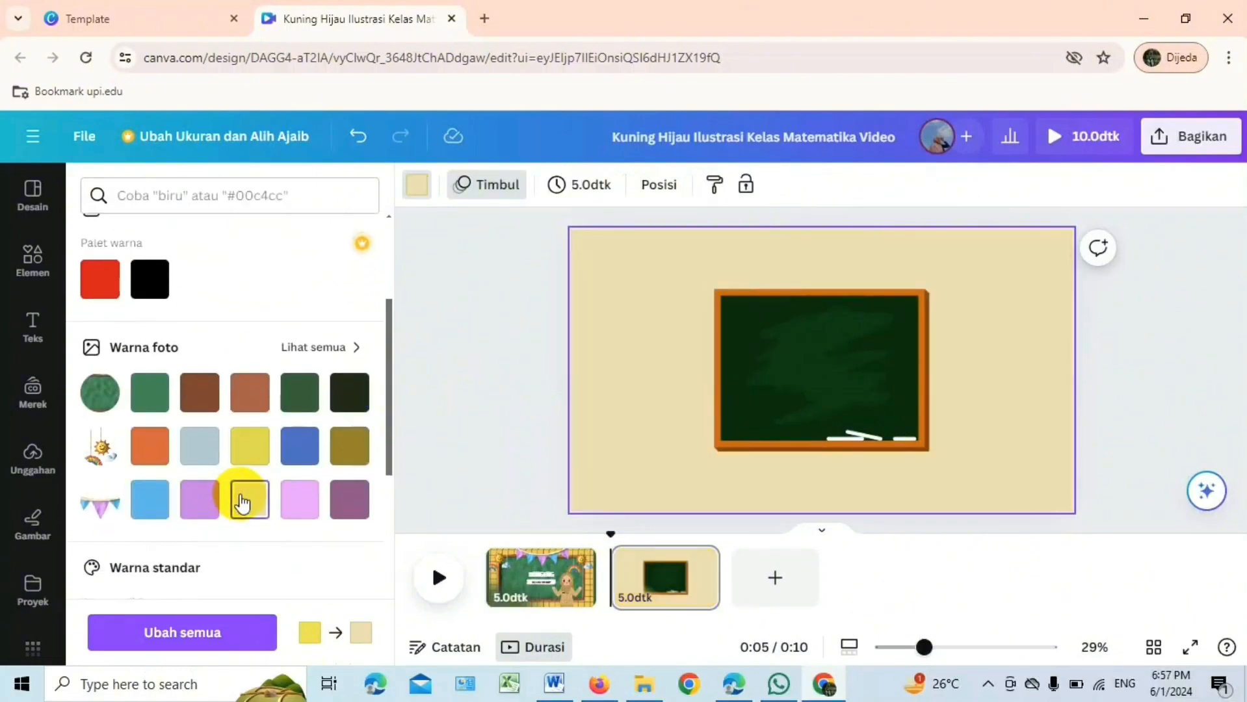
Step: Replace the dark chalkboard with the wide wooden-framed green chalkboard from the "papan tulis kapur" graphics
click(812, 379)
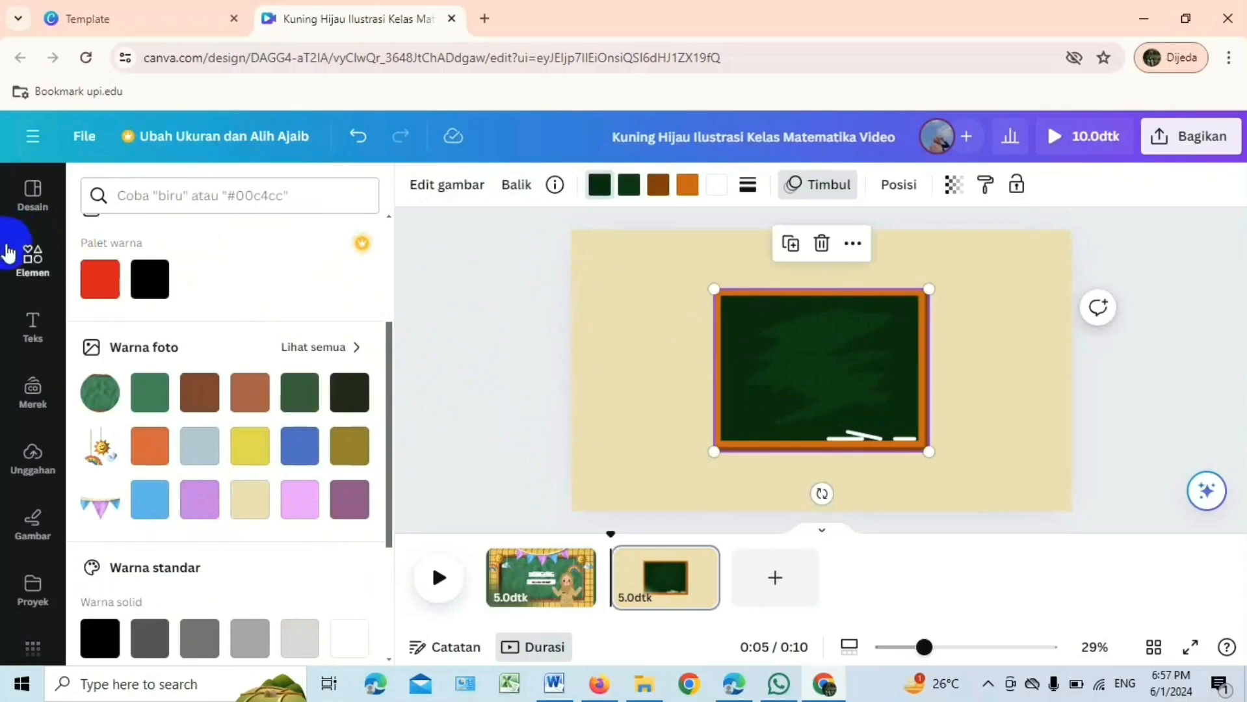
click(33, 257)
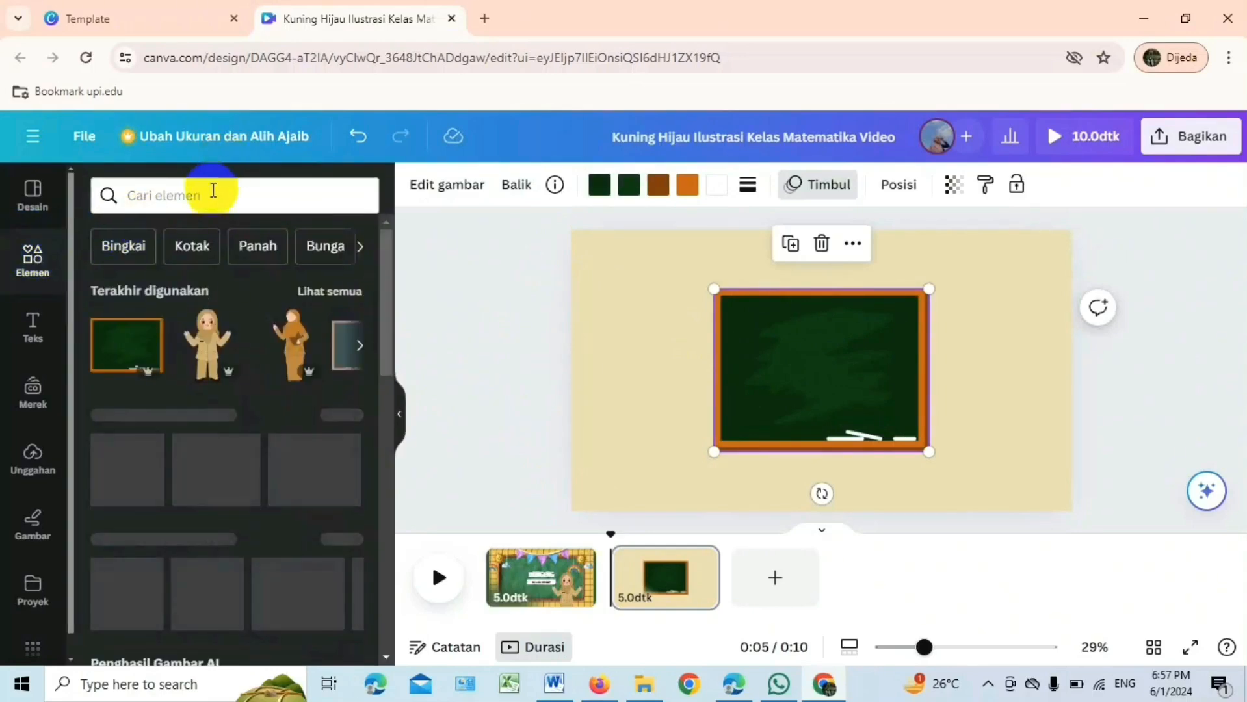
click(213, 192)
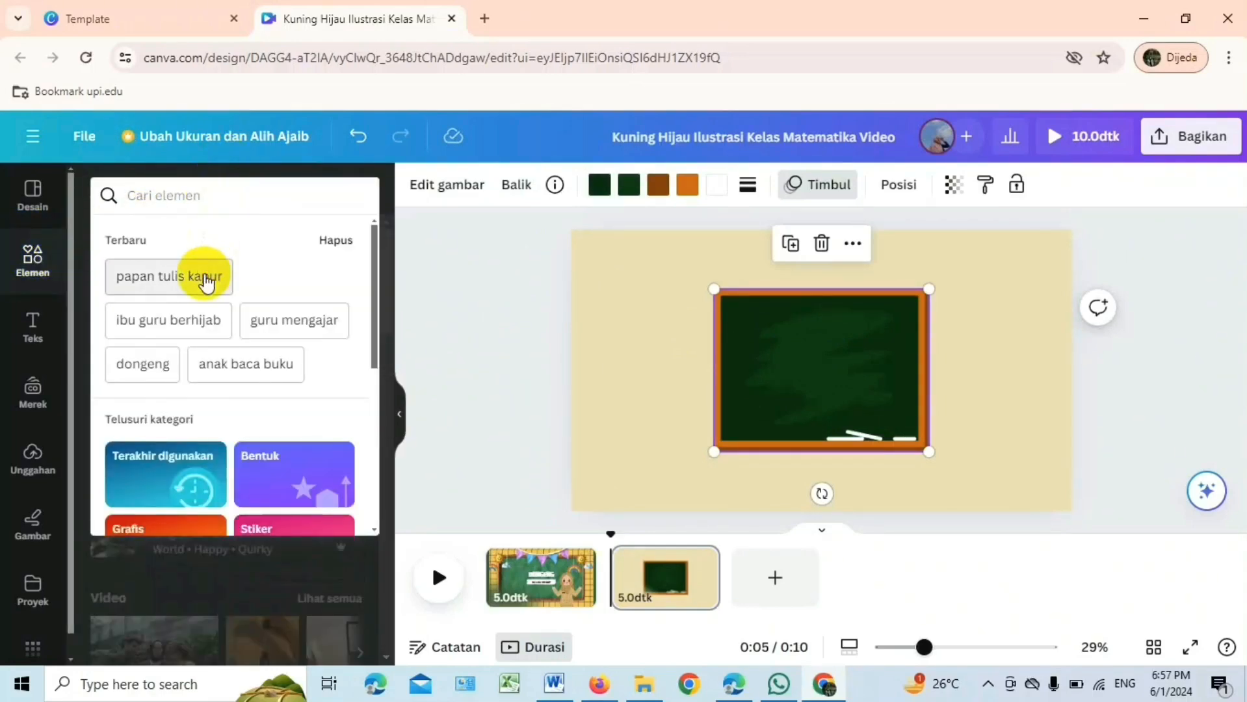
click(204, 276)
click(344, 335)
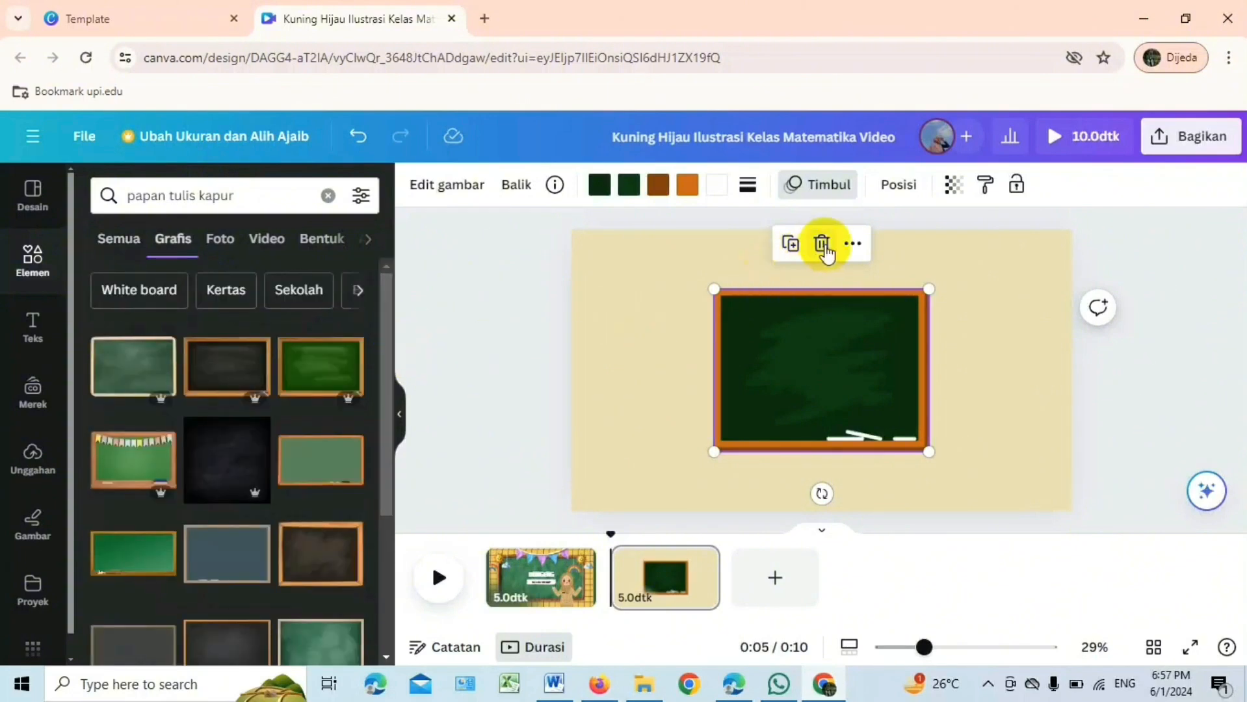
click(823, 245)
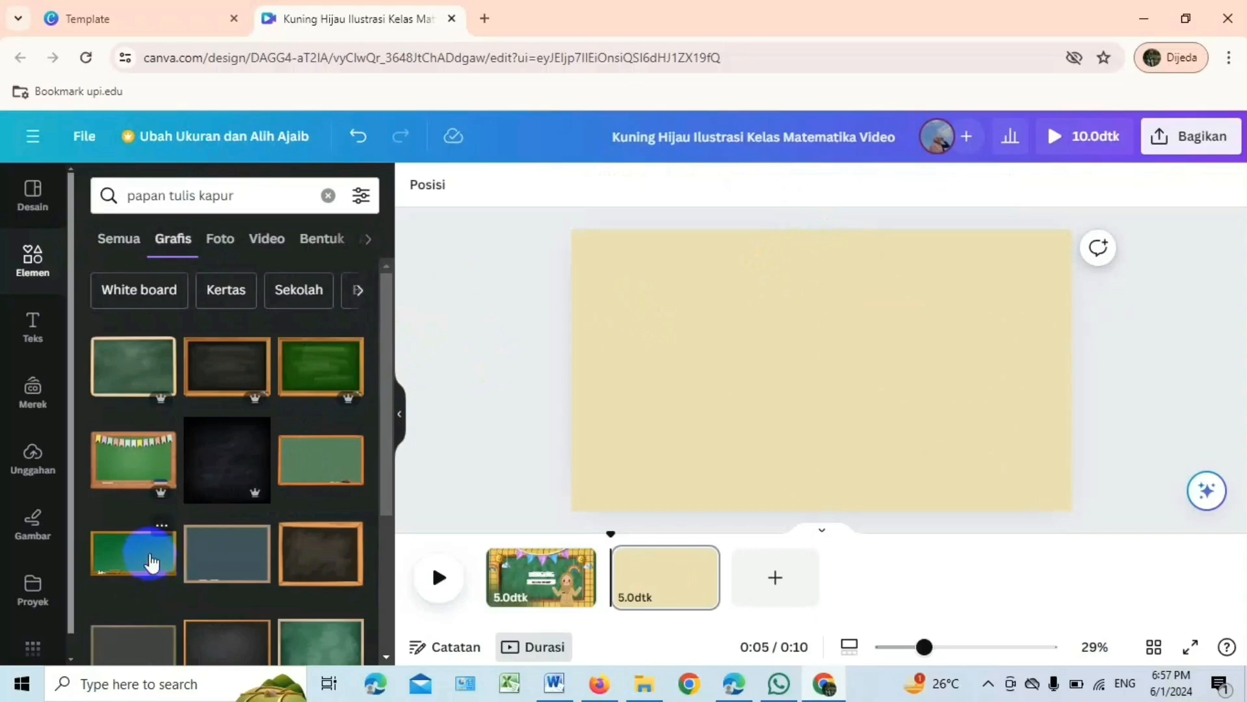
click(152, 559)
Step: Enlarge the green chalkboard to about 70% of the page width and centre it horizontally, slightly above the middle
drag(920, 419, 988, 437)
drag(904, 411, 888, 384)
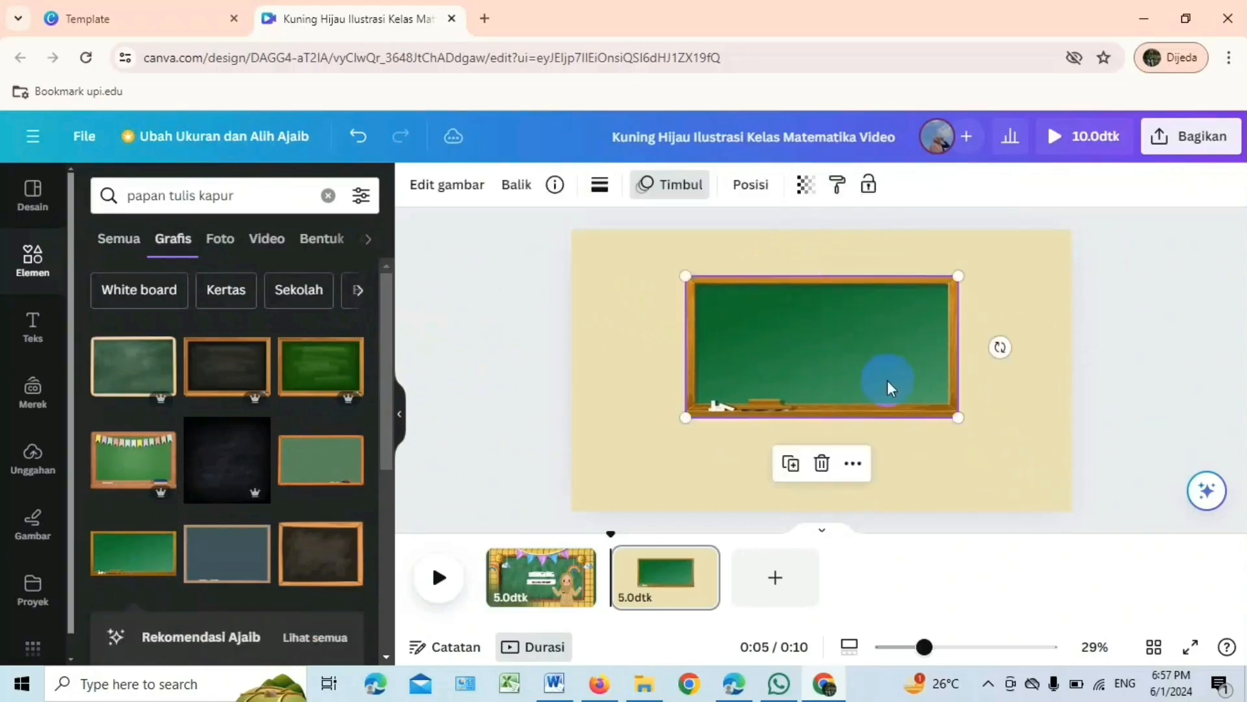
drag(952, 418, 1014, 448)
drag(928, 402, 901, 384)
drag(983, 429, 1018, 439)
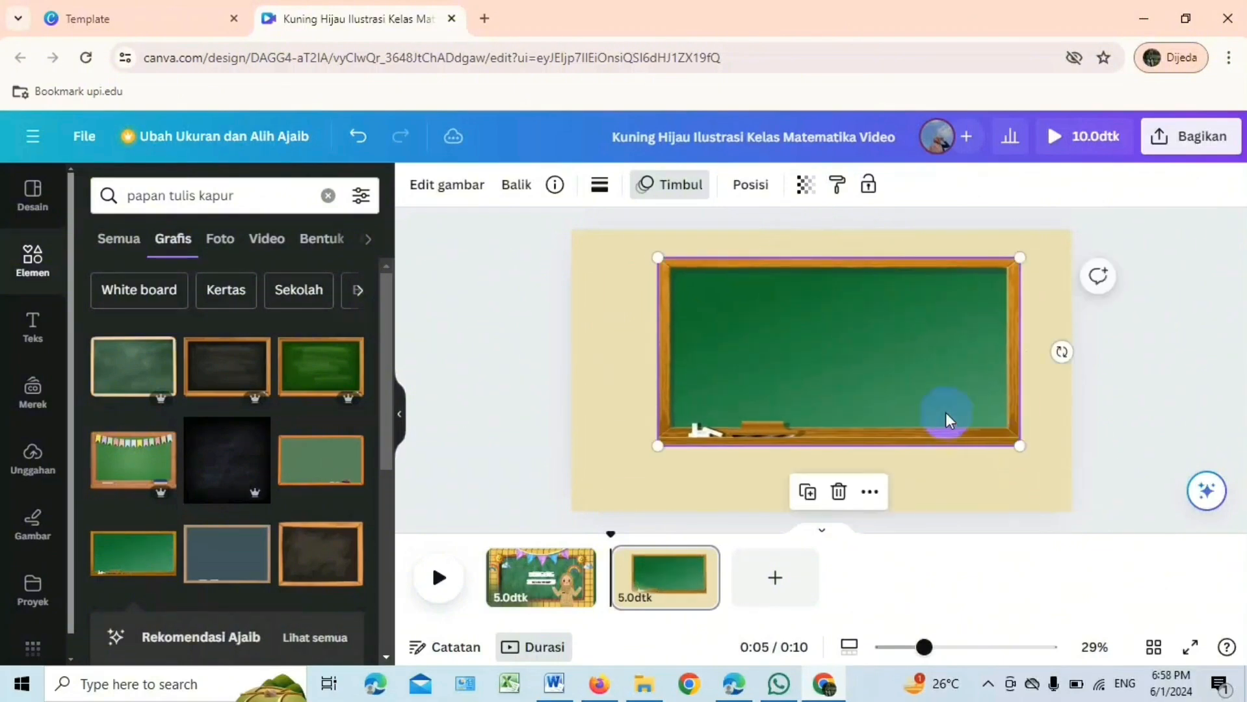
drag(946, 417, 937, 413)
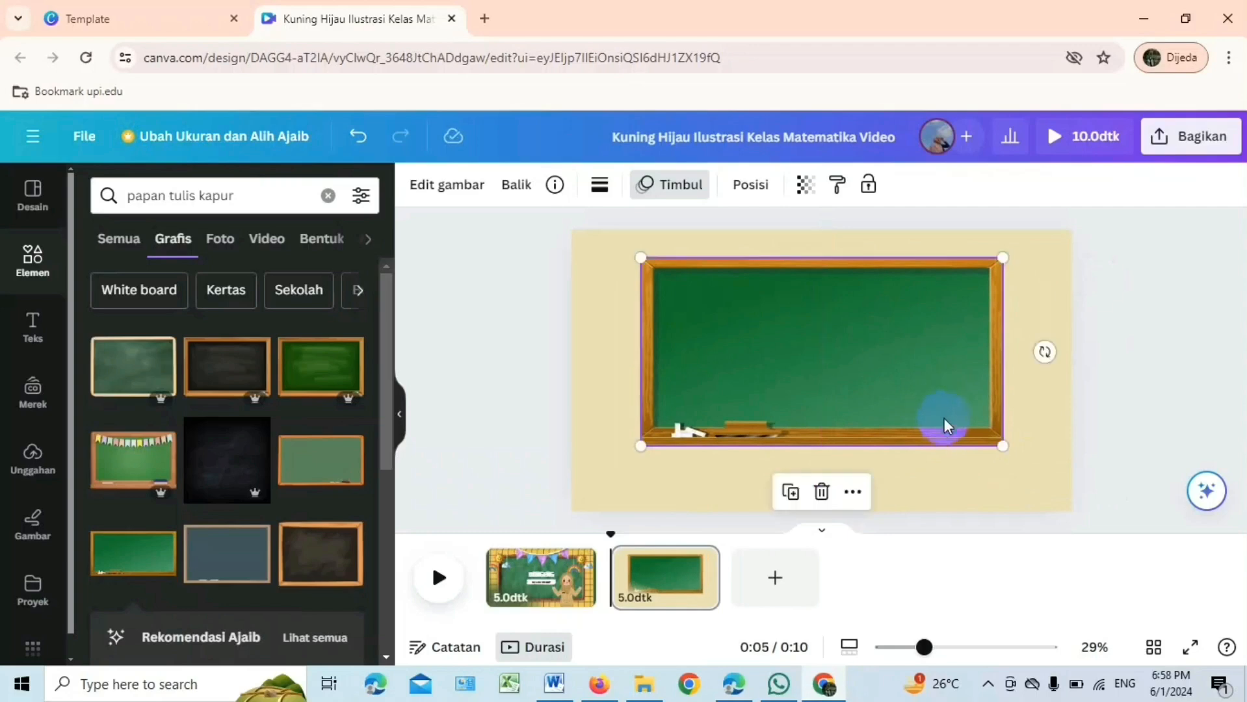
click(1100, 475)
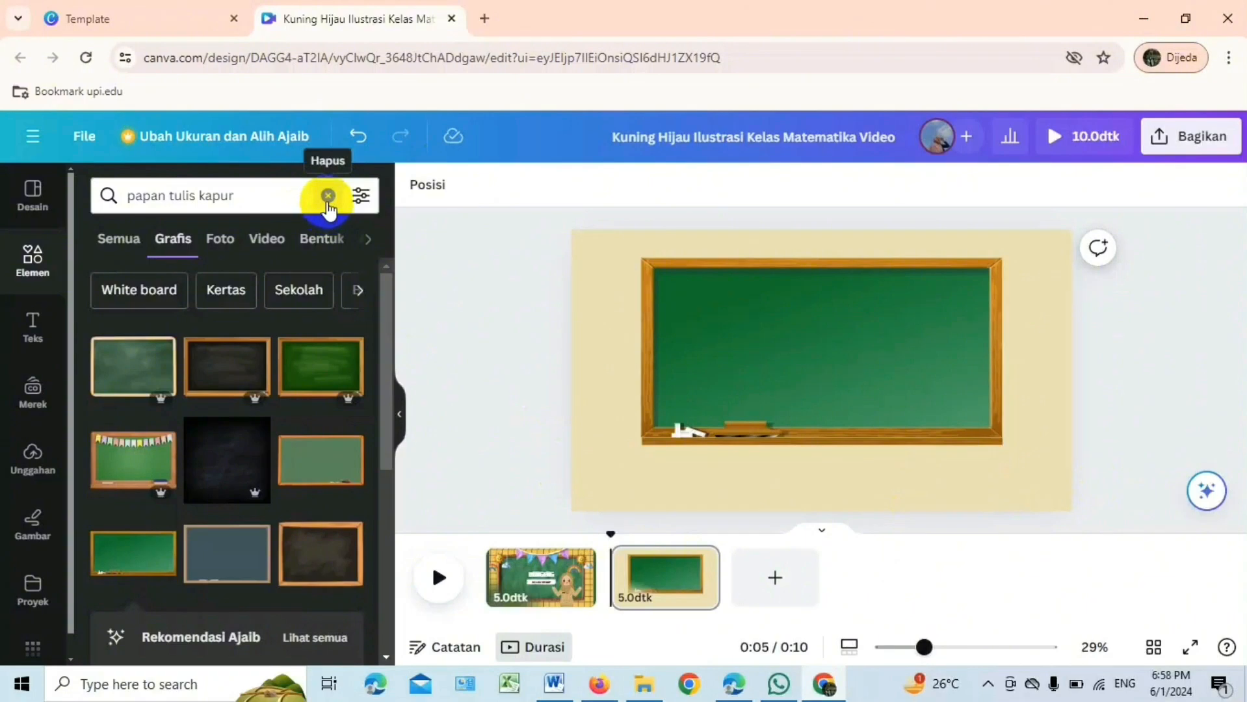
Step: Add a body text box over the chalkboard and clear its placeholder text
click(26, 320)
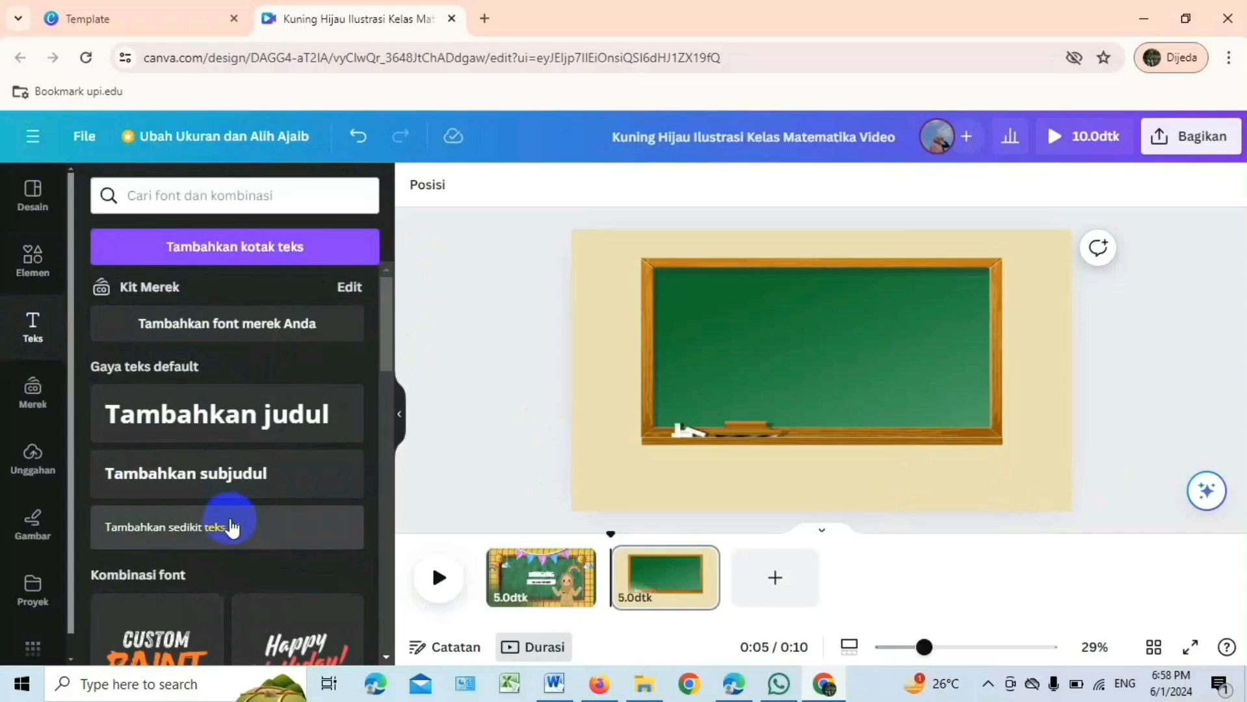
click(238, 540)
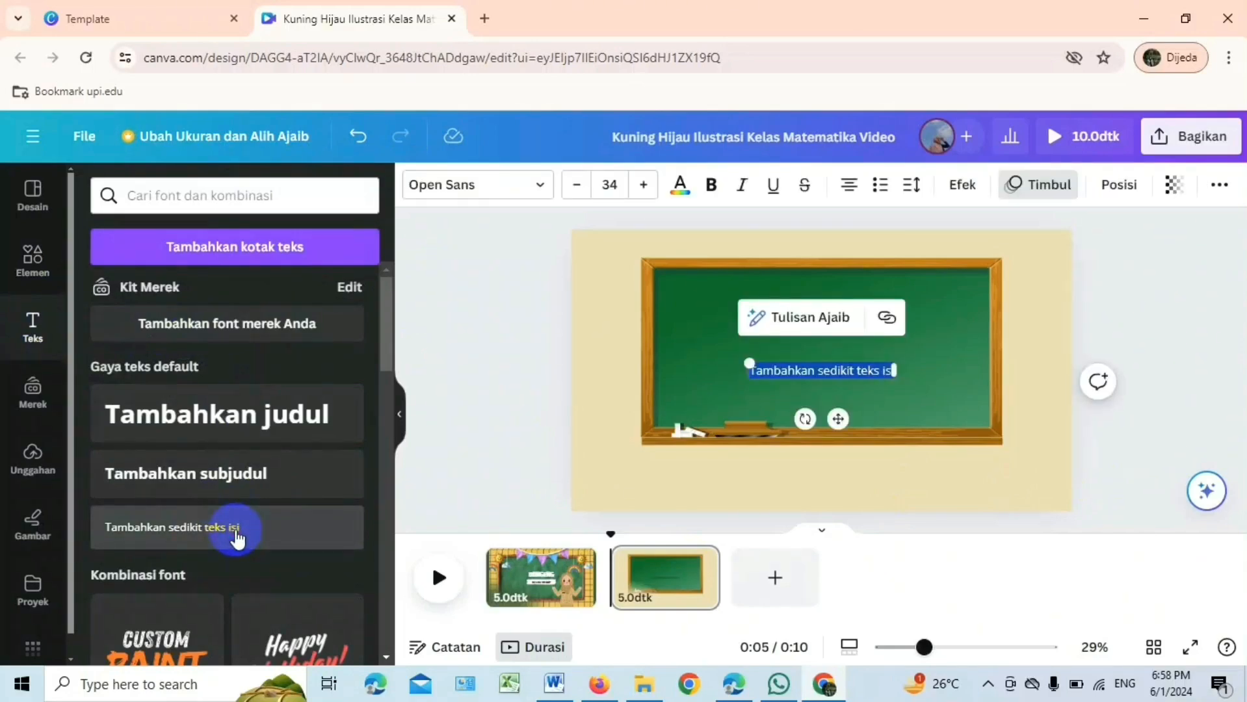
click(875, 370)
key(BackSpace)
key(BackSpace)
key(BackSpace)
key(BackSpace)
key(BackSpace)
key(BackSpace)
key(BackSpace)
key(BackSpace)
key(BackSpace)
key(BackSpace)
key(BackSpace)
key(BackSpace)
key(BackSpace)
key(BackSpace)
key(BackSpace)
key(BackSpace)
key(BackSpace)
key(BackSpace)
key(BackSpace)
key(BackSpace)
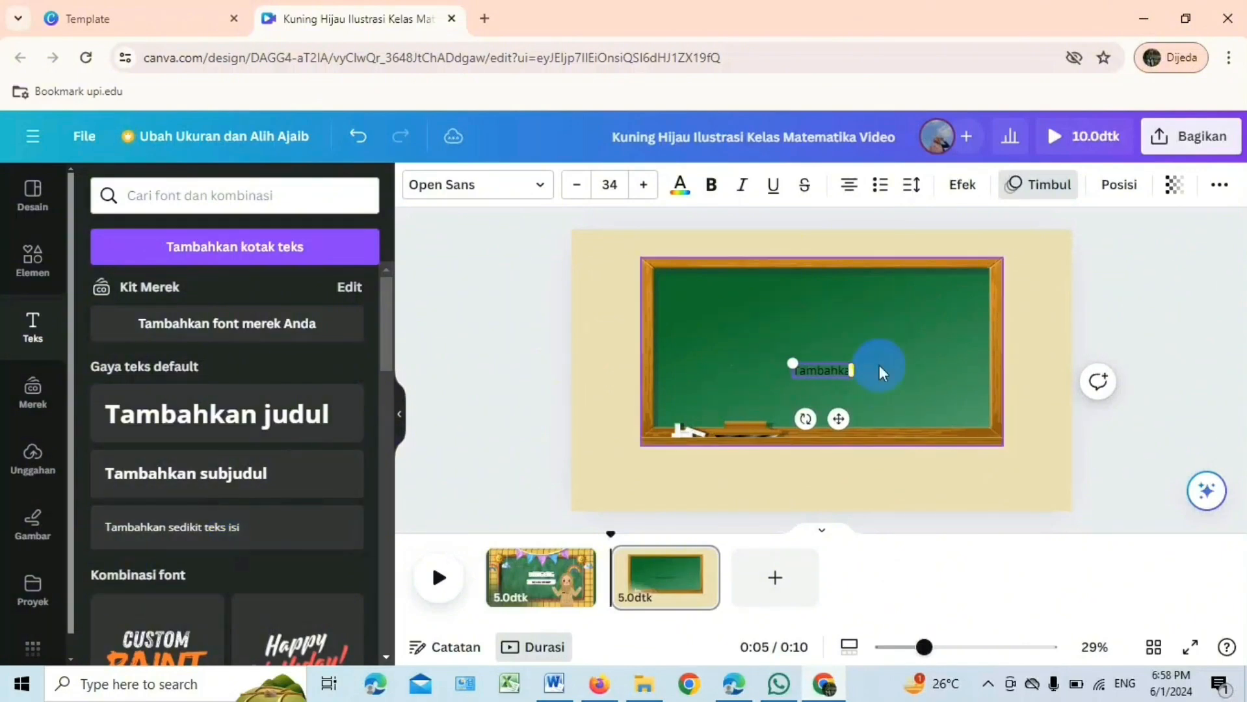
Step: Enter "Dongeng mangrupa karya sastra anu caritana pondok tur aya unsur pamohalan (teu asup akal)" and below it "Contona : jalma bisa ngapung, sato bisa ngomong, jsb"
text(Dongeng mangrua)
key(BackSpace)
text(pa)
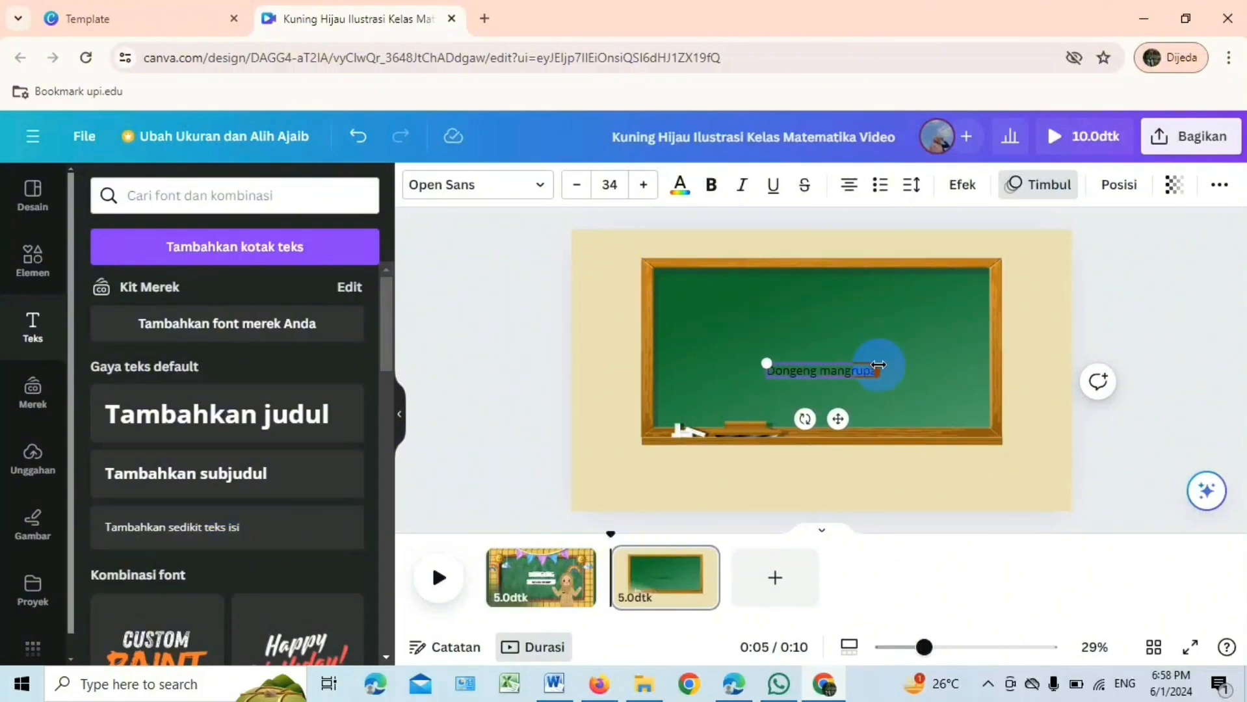
text( karya sastra anu caritana)
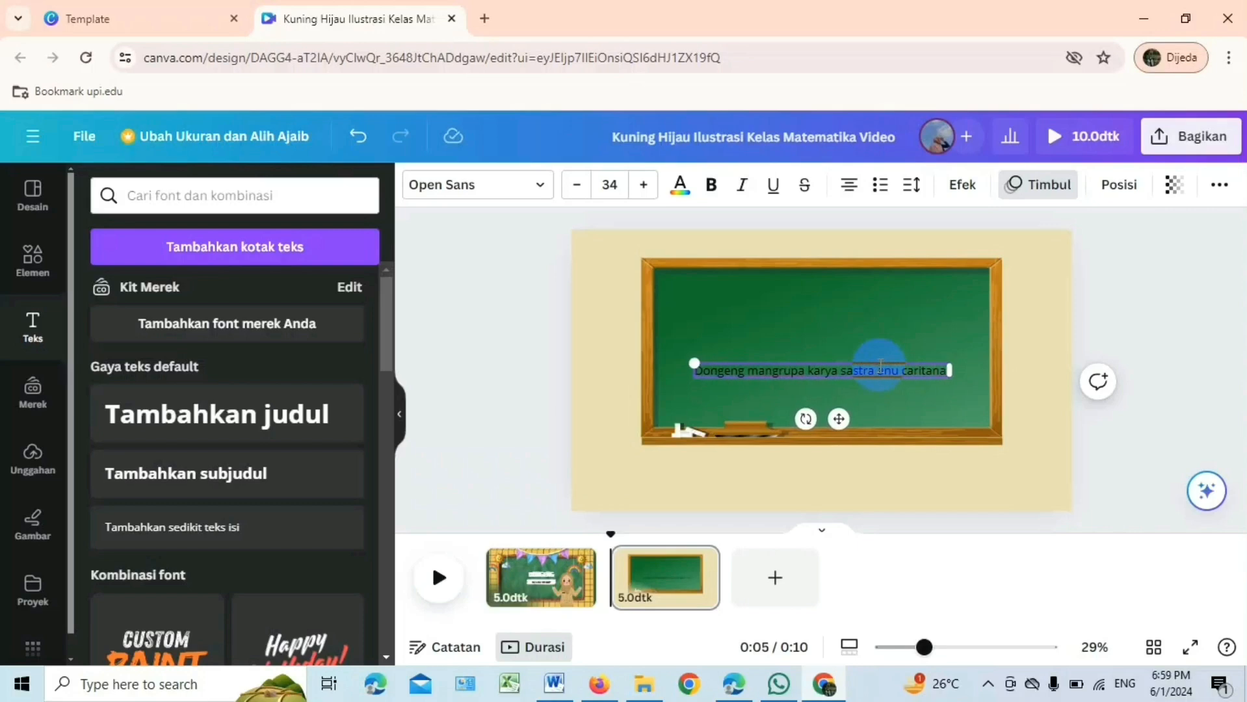
text( pondok tur aya unsur)
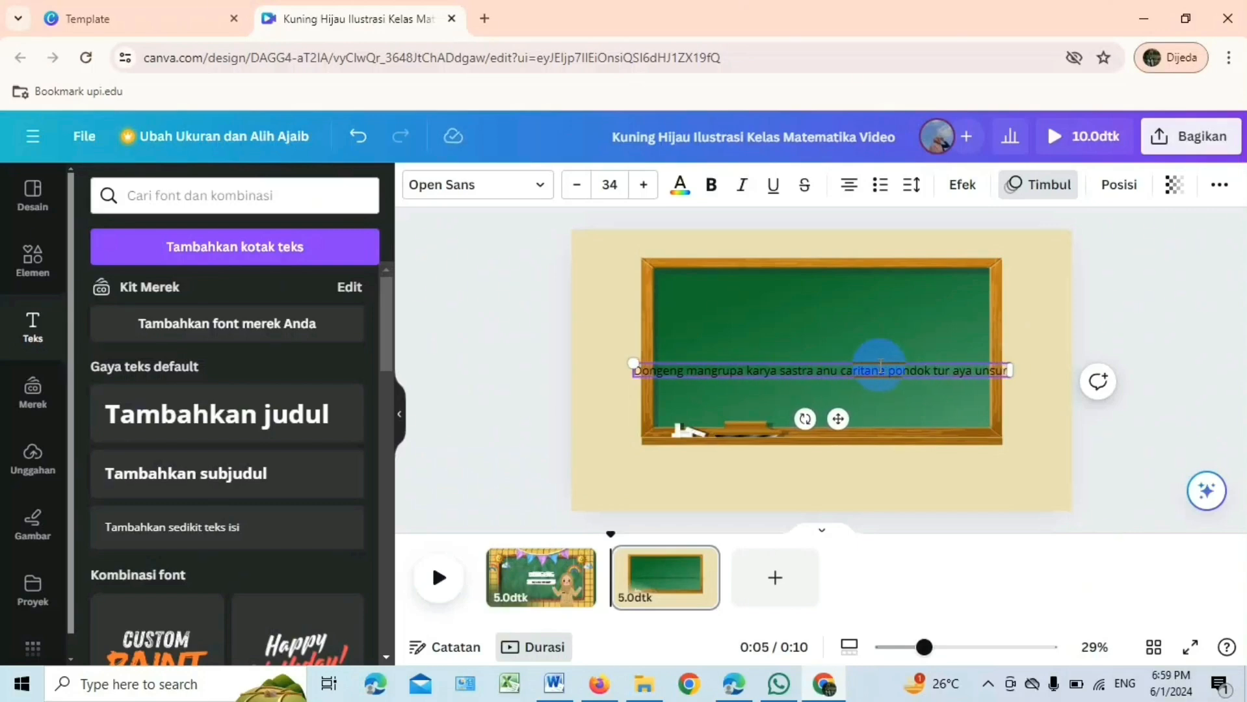
text( pamohalan (teu asup akal)
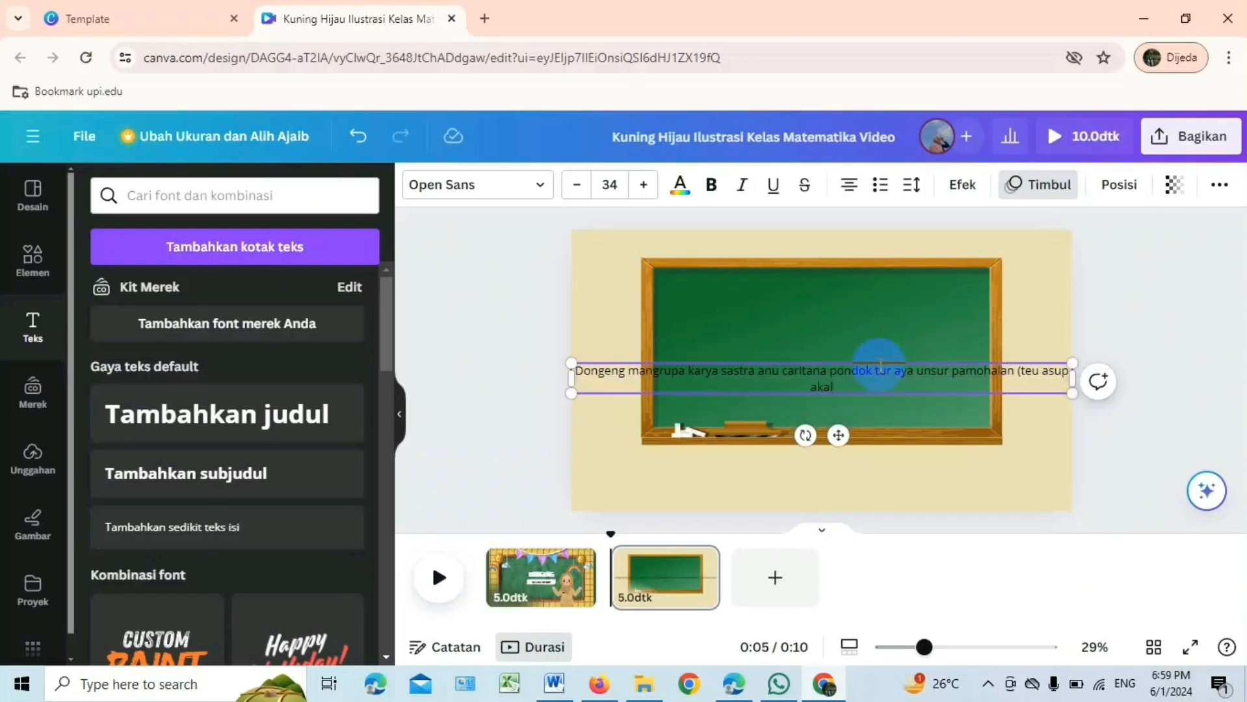
text())
key(Return)
text(Con)
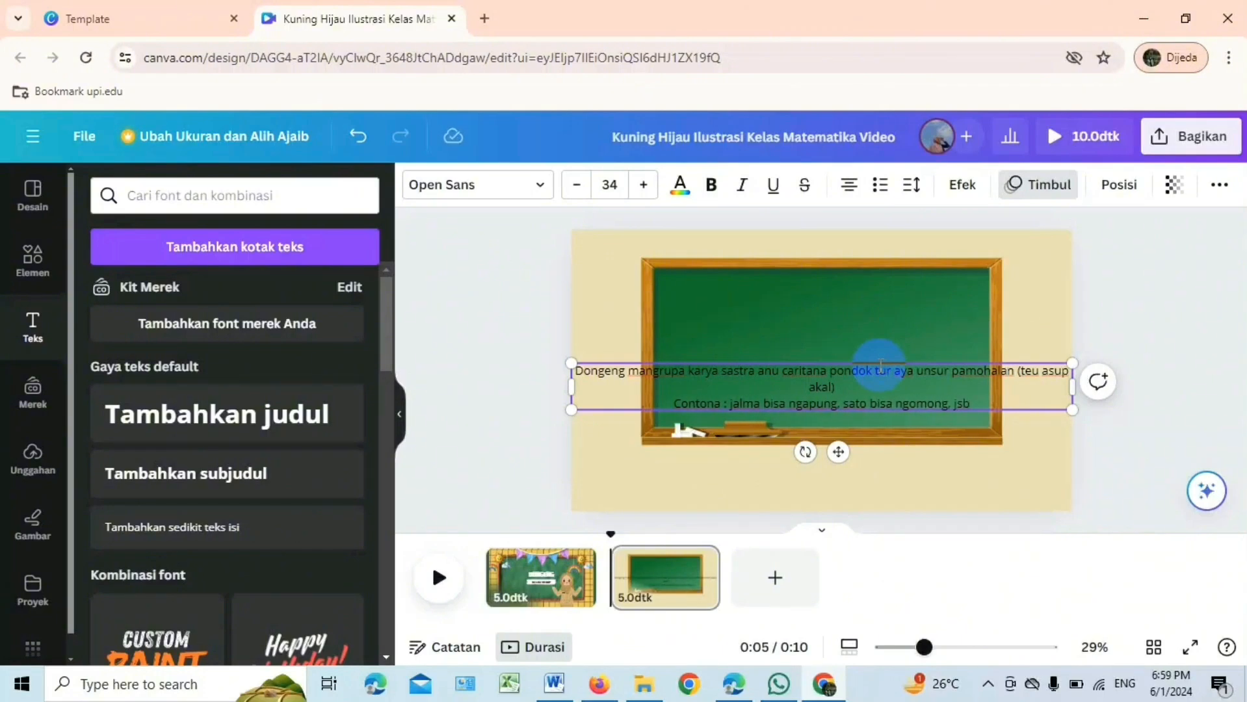
Step: Set the dongeng definition text in the Mango AC font and narrow its box to a little over half the page width
drag(1072, 386, 574, 372)
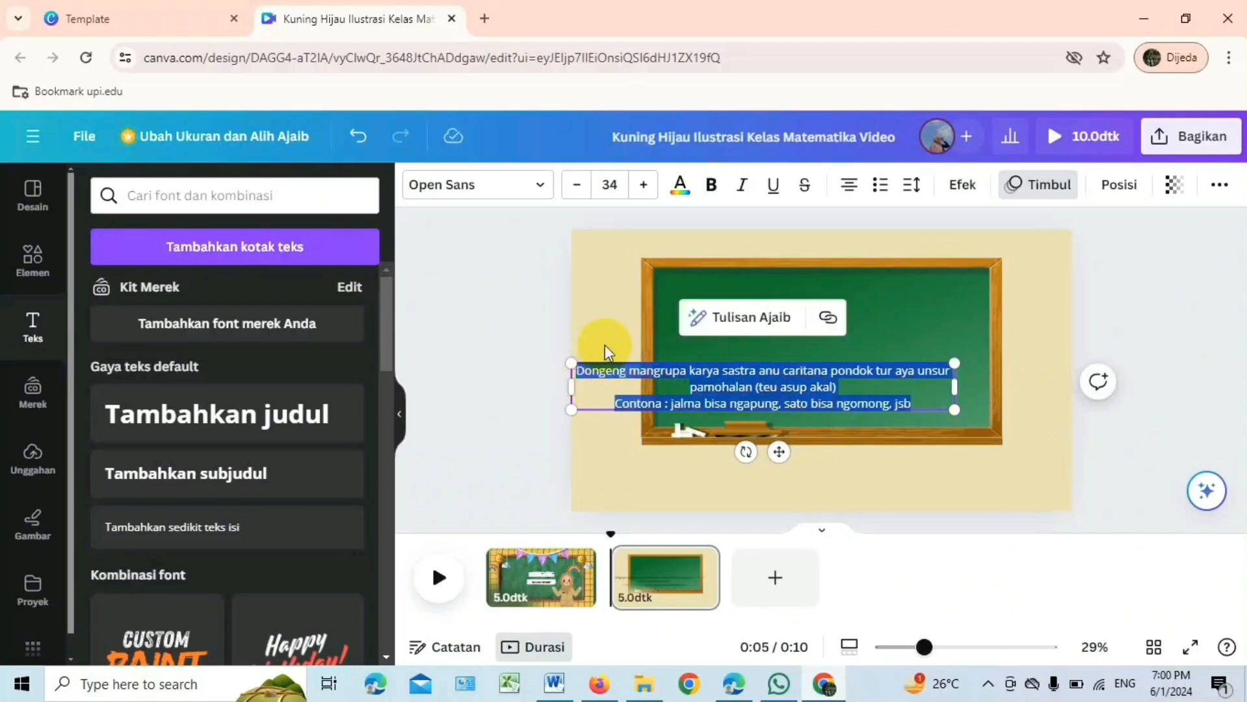
click(541, 190)
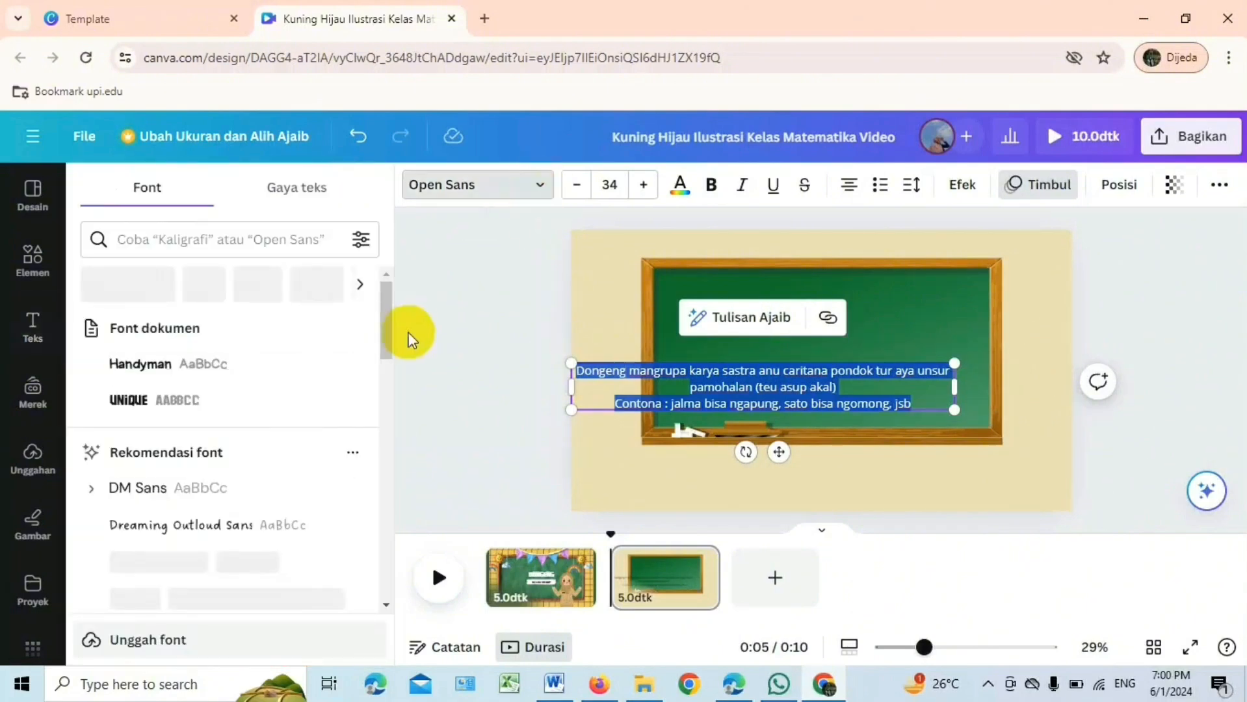
click(279, 364)
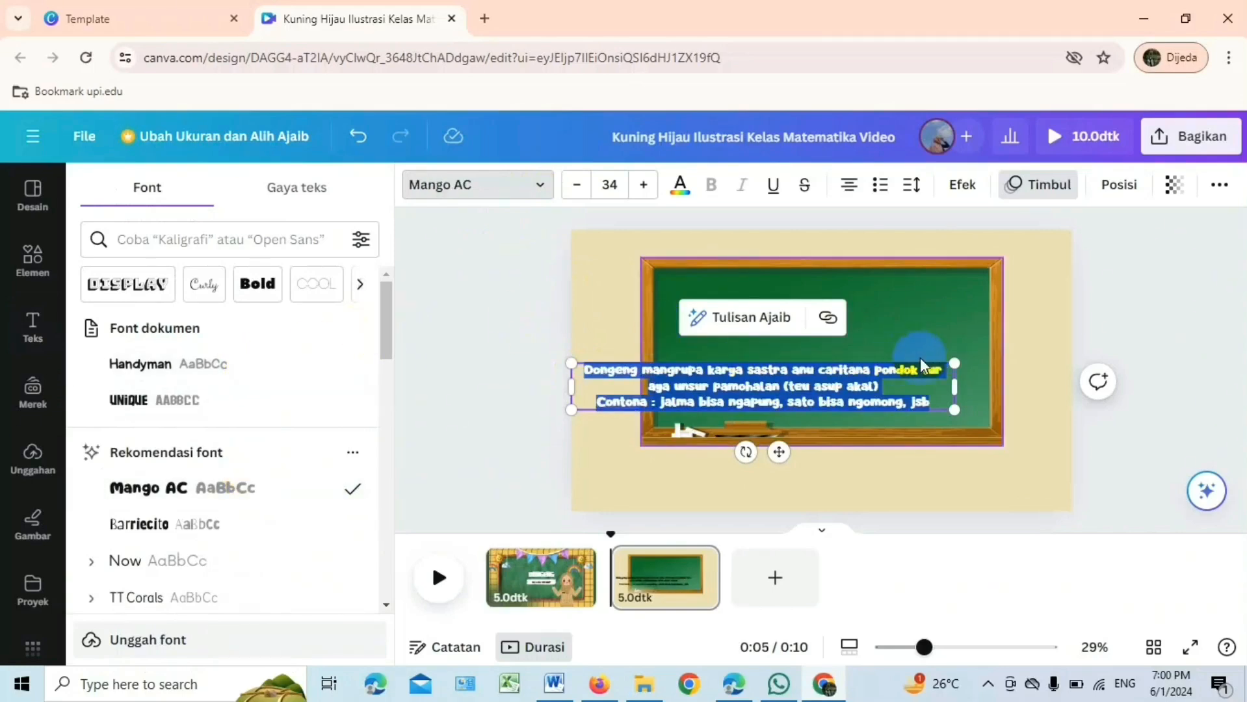
drag(951, 391, 854, 391)
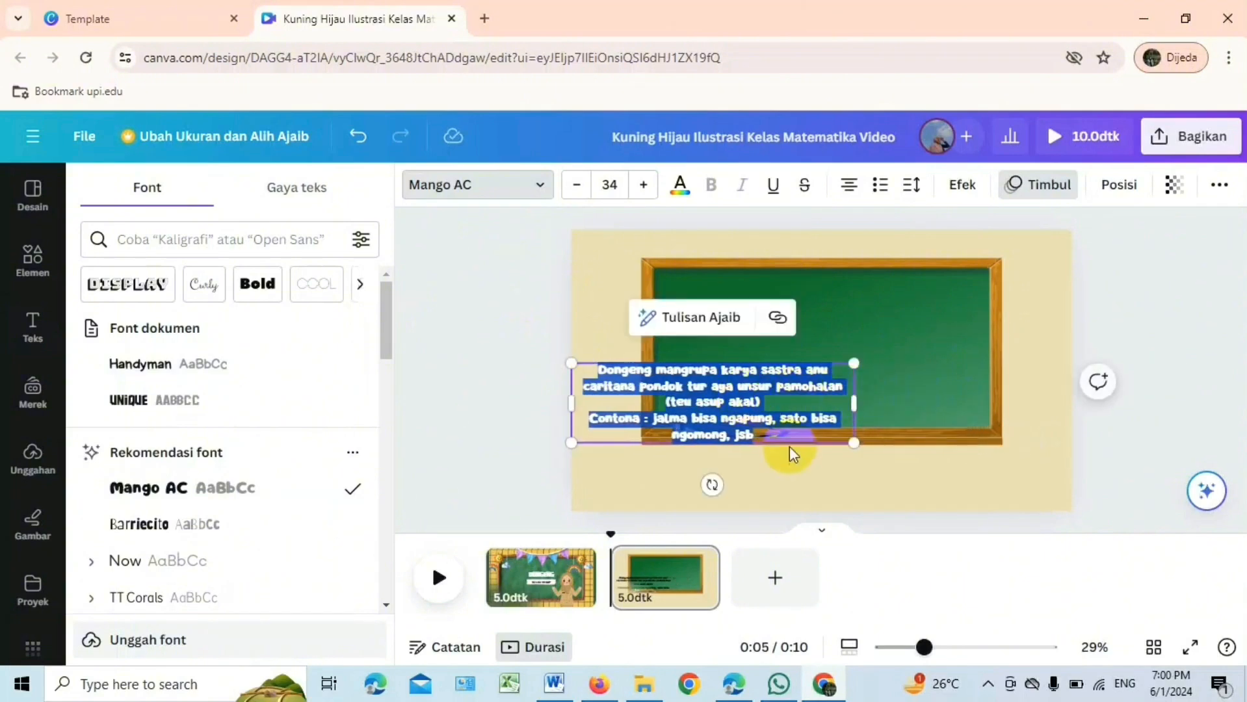
Step: Move the dongeng definition text box to the centre of the green chalkboard
click(849, 354)
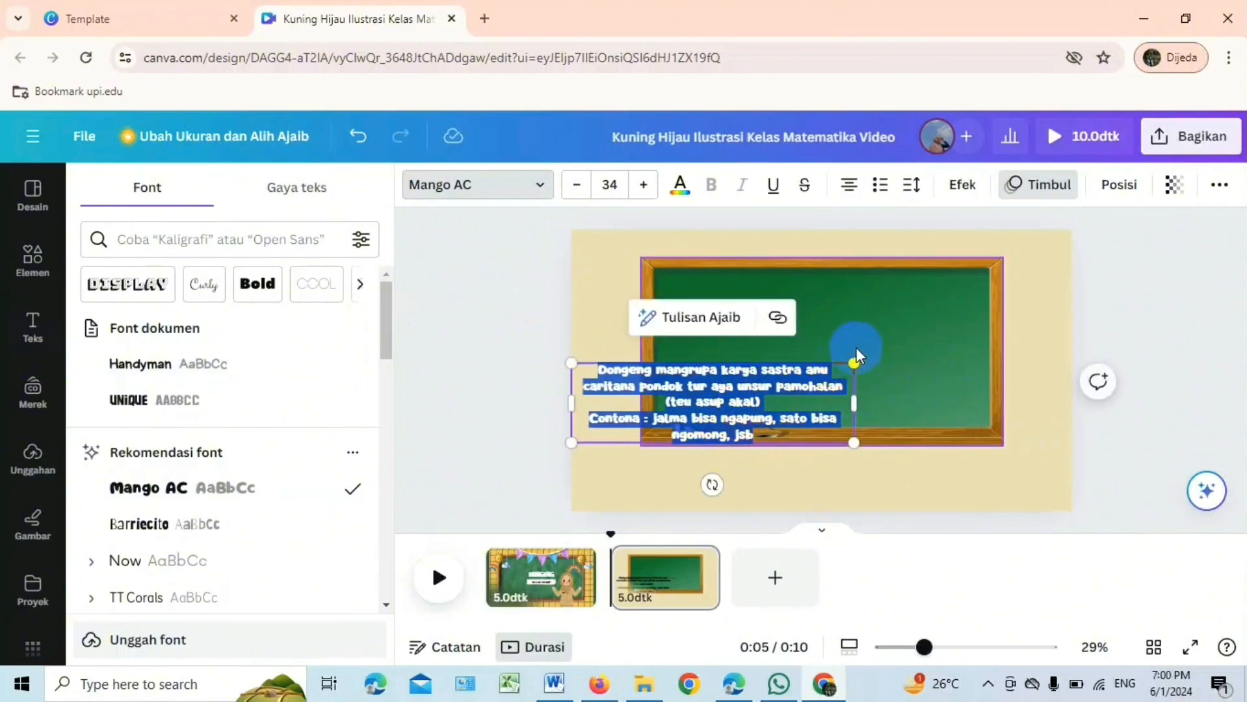
click(810, 369)
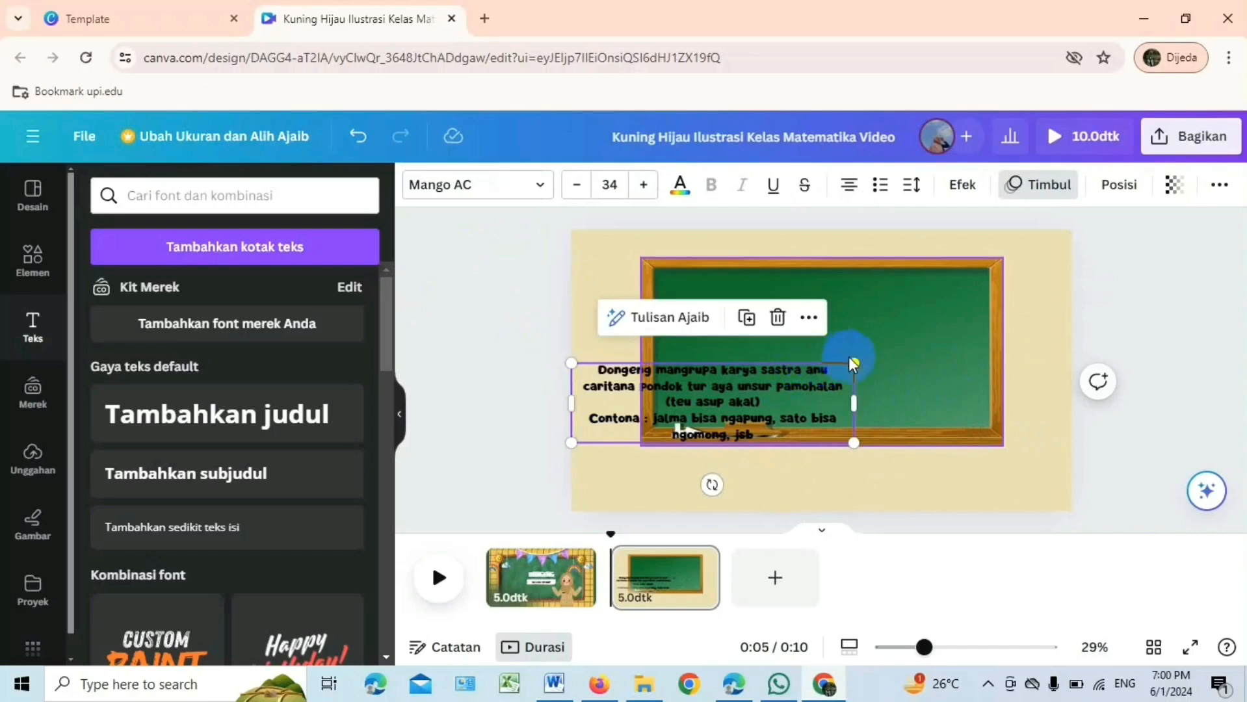
drag(851, 362, 816, 394)
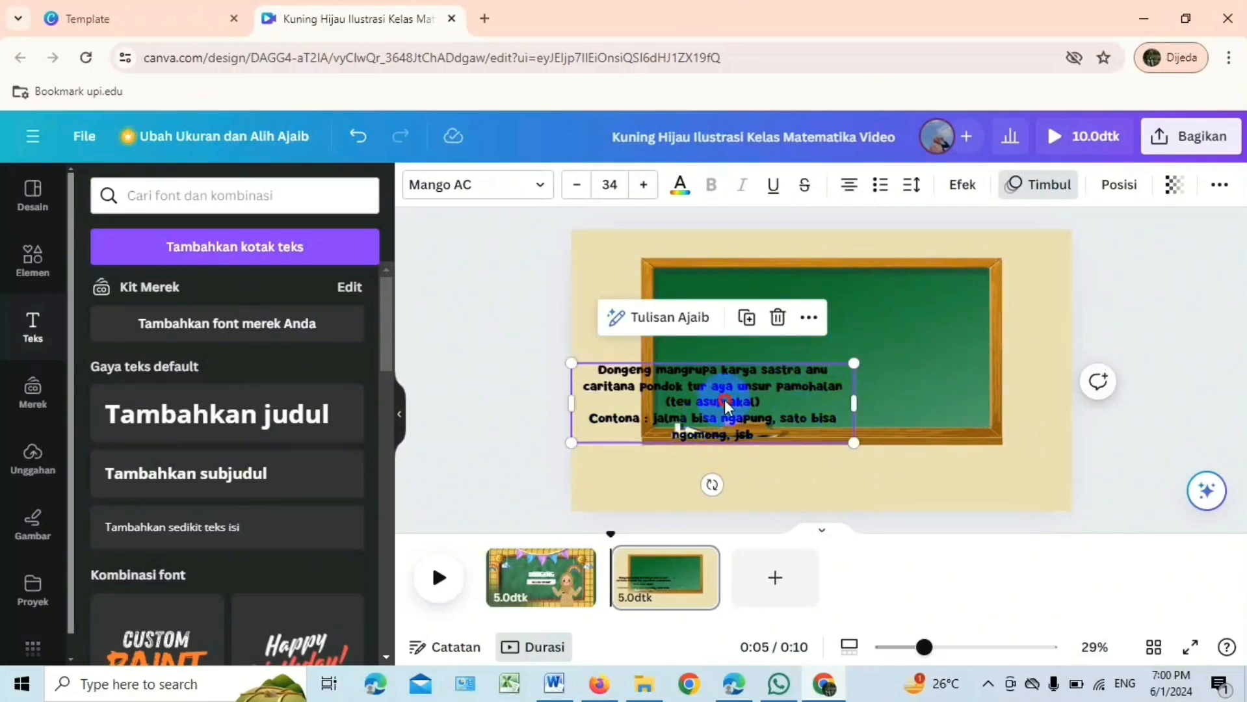
drag(724, 400, 821, 356)
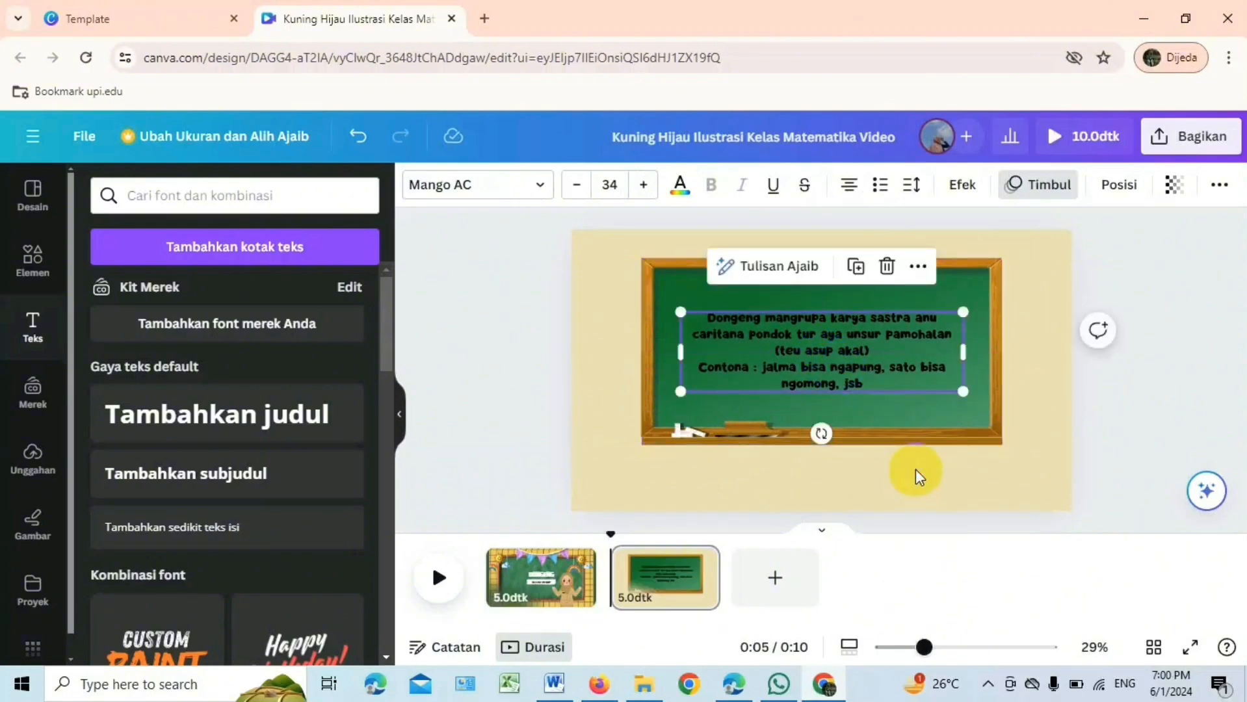
Step: Change the dongeng definition text colour to white from the document colours
click(916, 469)
click(848, 354)
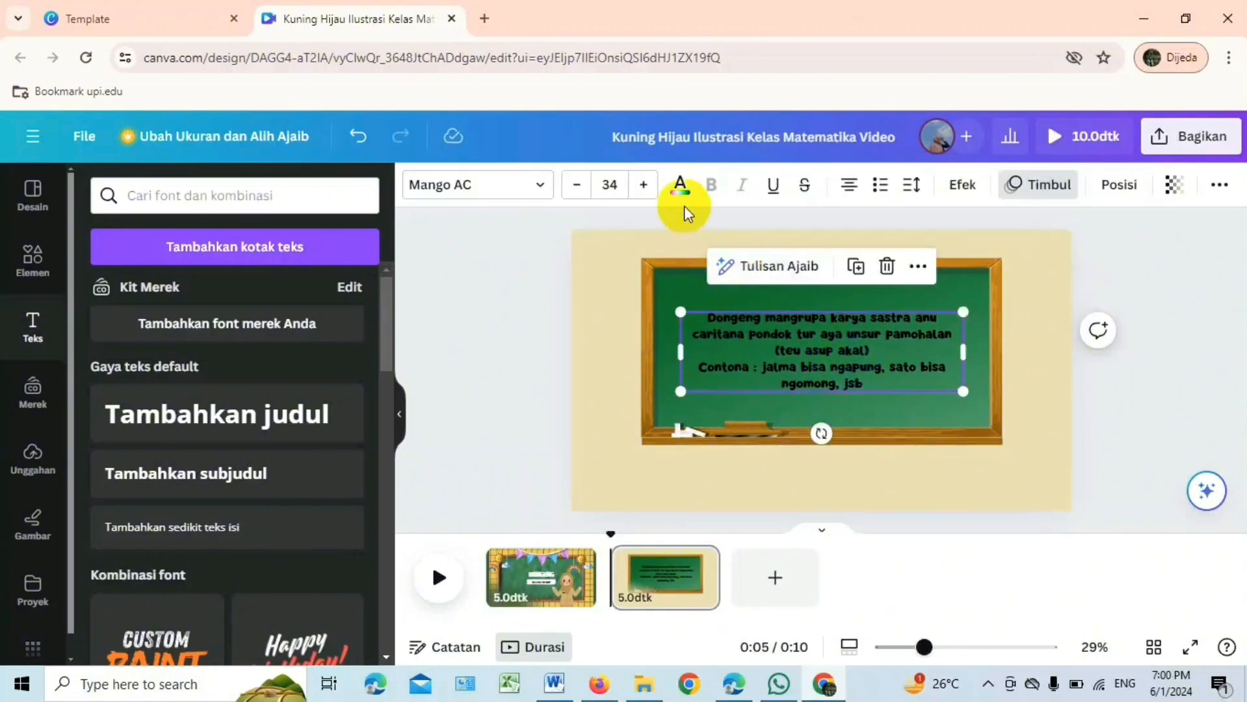
click(682, 187)
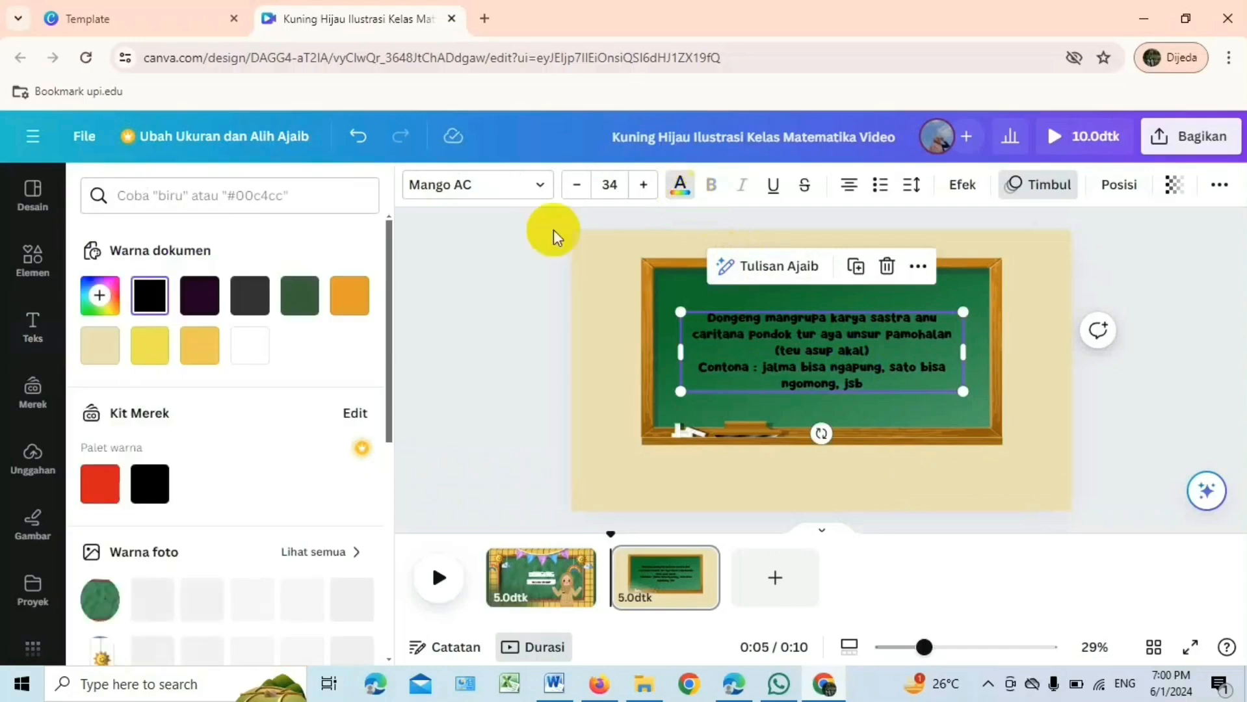
click(260, 348)
click(831, 351)
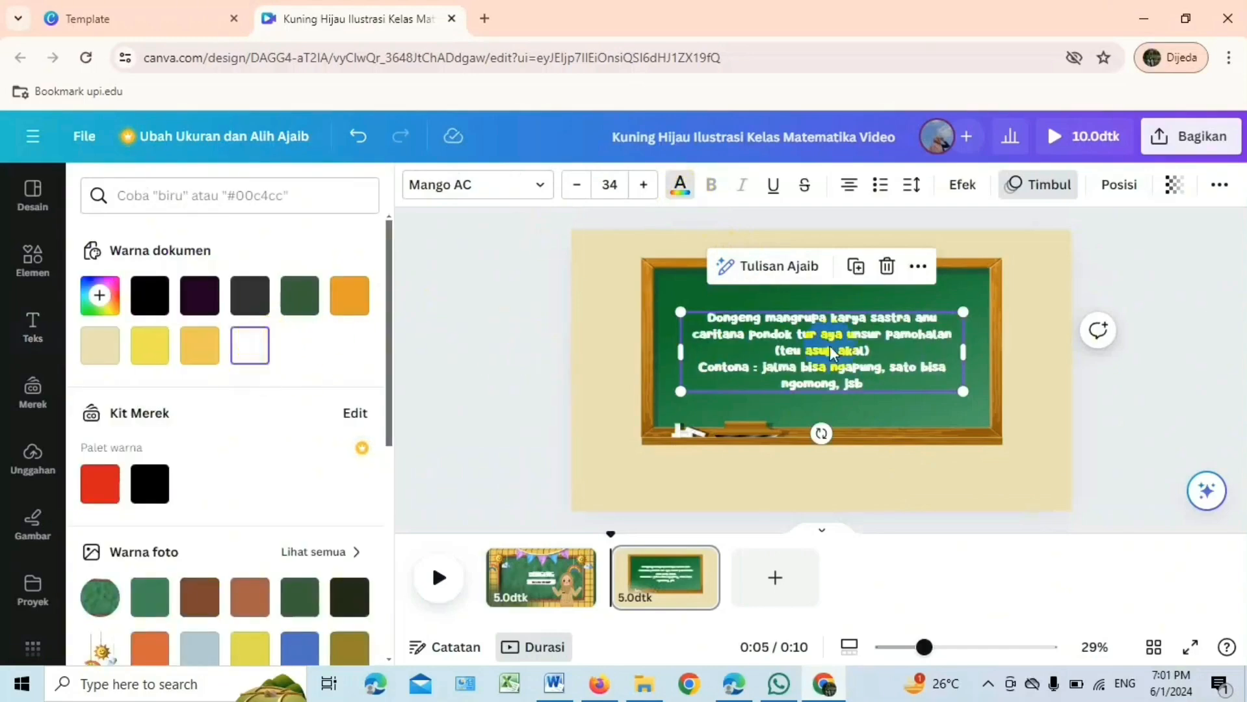
click(964, 353)
click(960, 462)
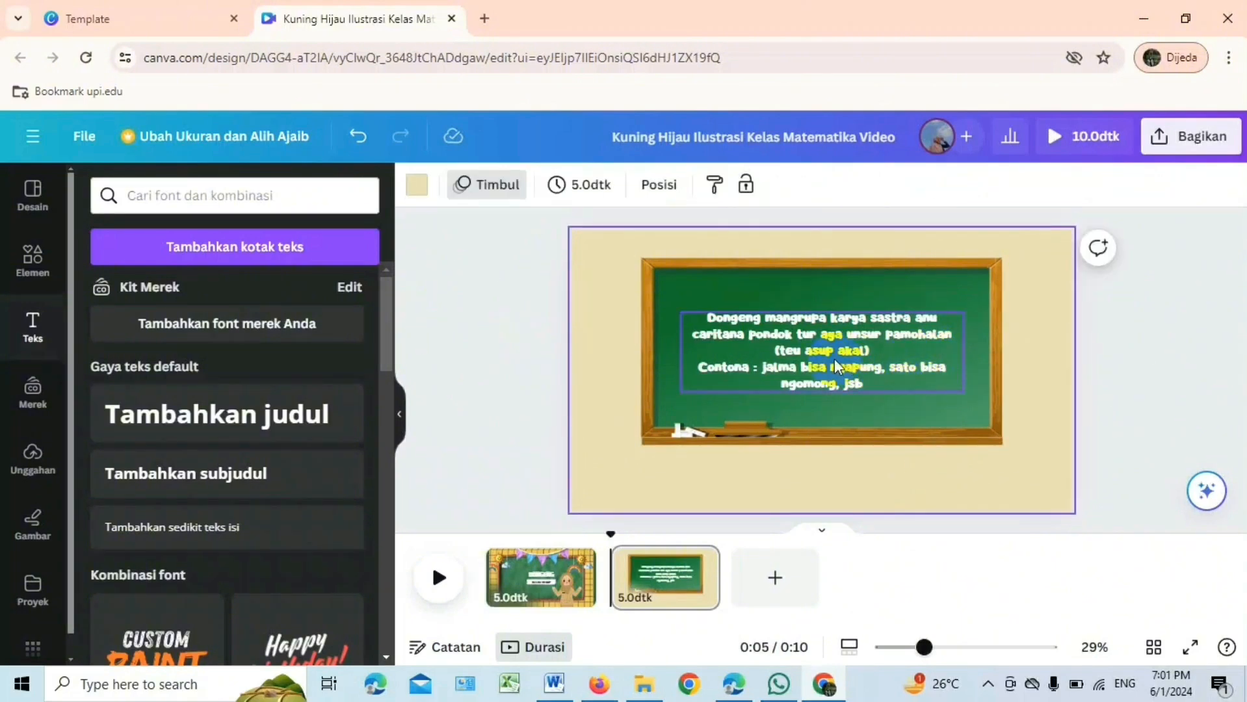
Step: Apply the Mesin Tik text animation to the dongeng definition and set its speed to the slowest
click(789, 328)
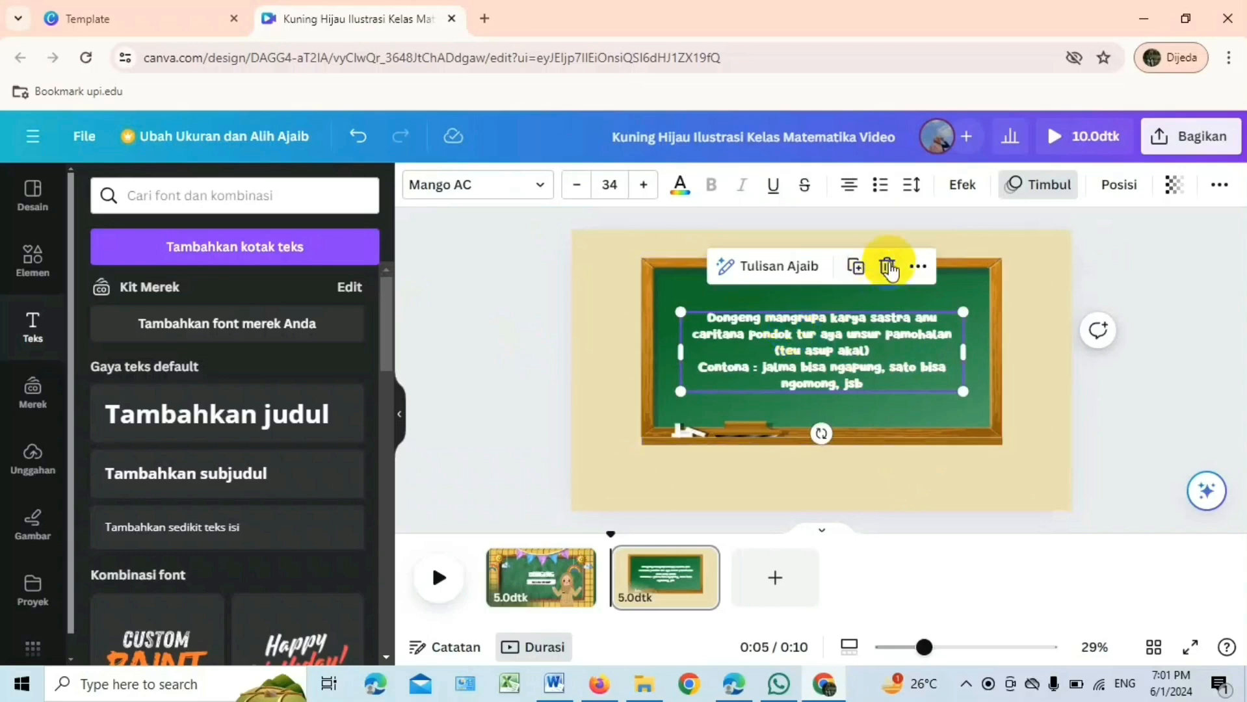
click(1026, 192)
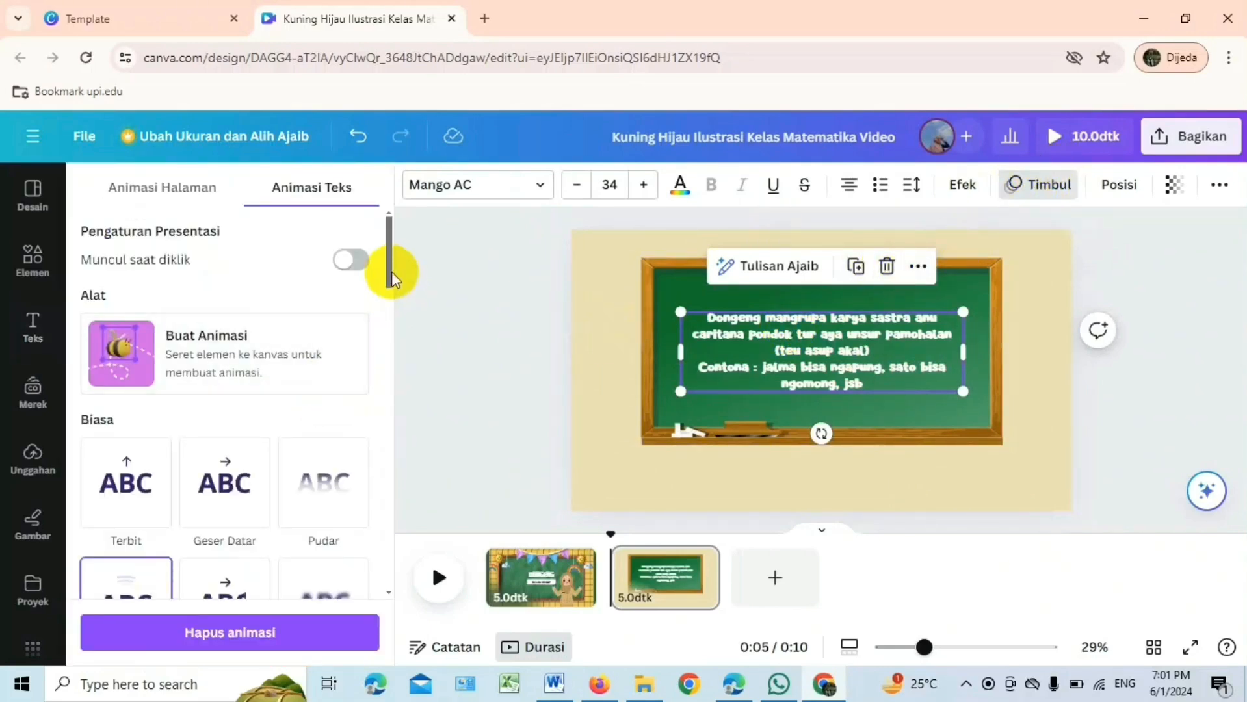
drag(389, 276, 383, 429)
click(122, 381)
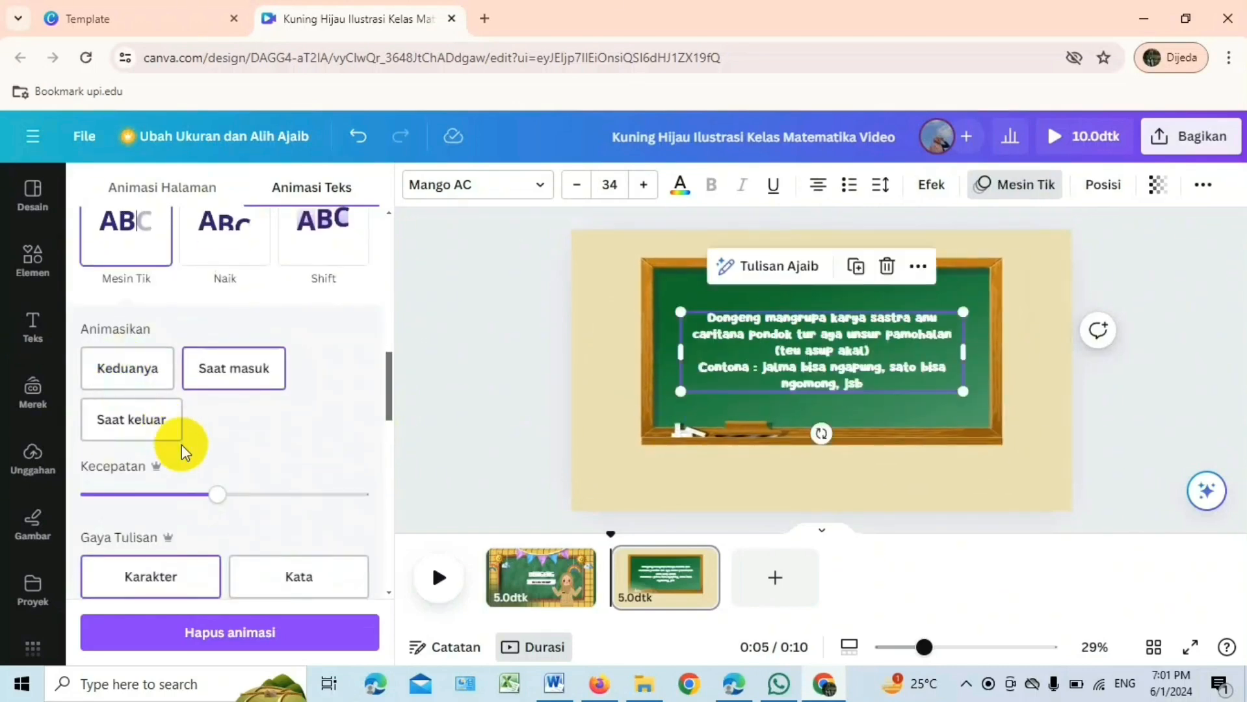
drag(214, 500, 75, 495)
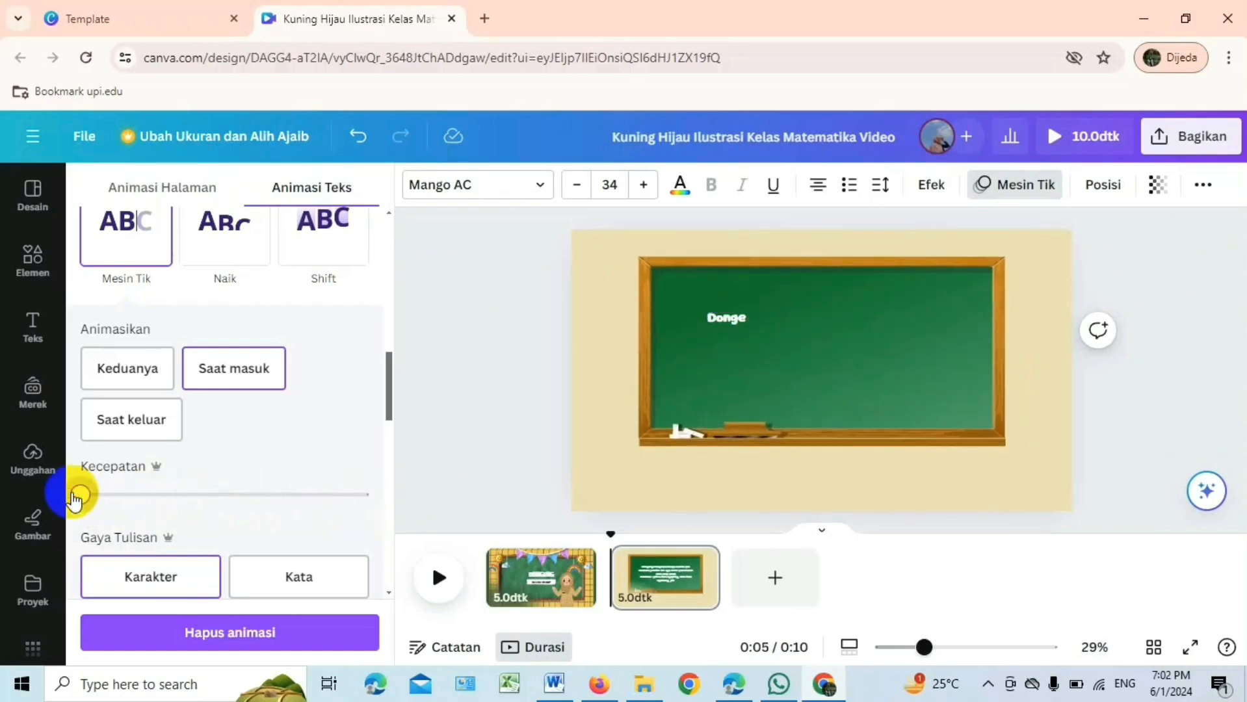
click(910, 468)
Step: Search the elements for "ibu guru berhijab" and show all matching graphics
click(32, 257)
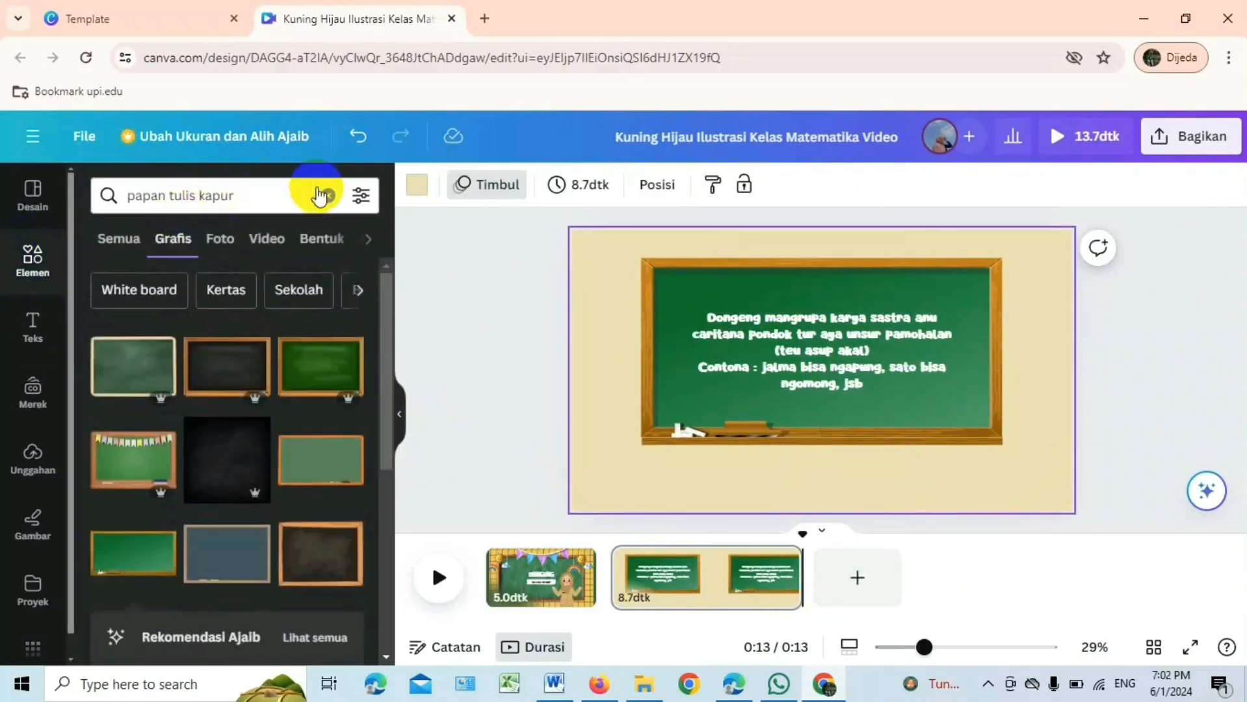
click(320, 195)
text(ibu guru)
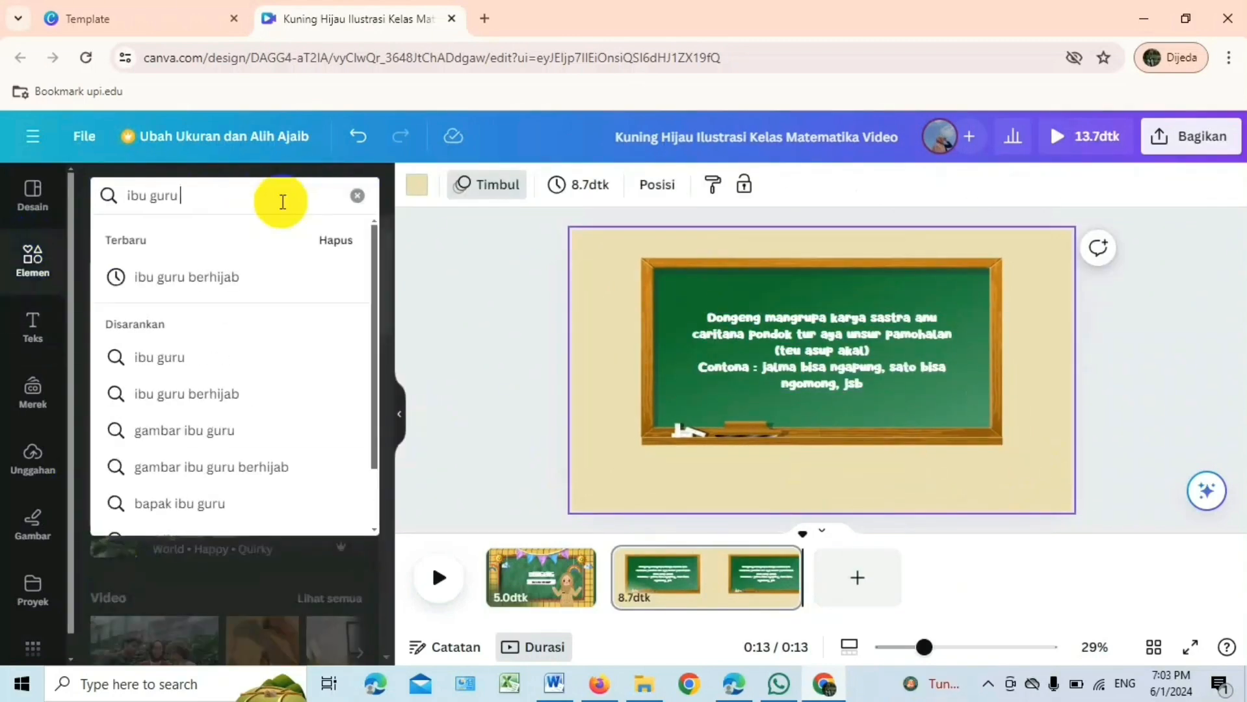
click(280, 280)
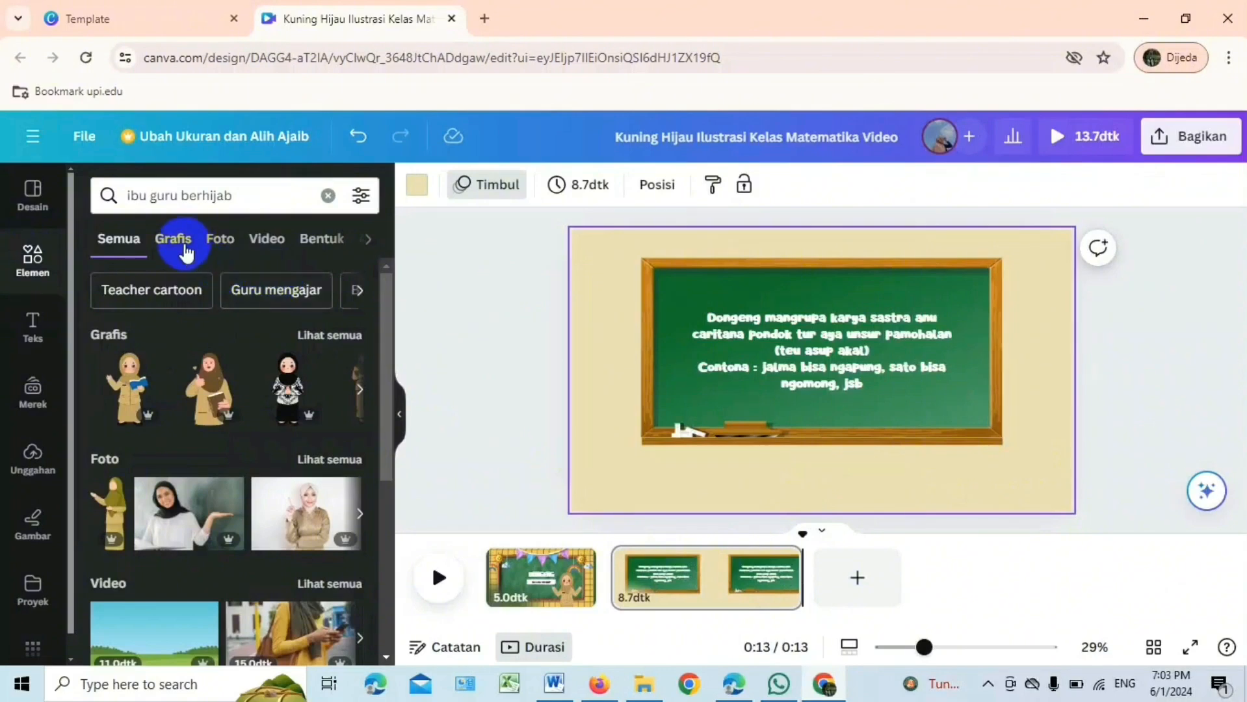
click(332, 336)
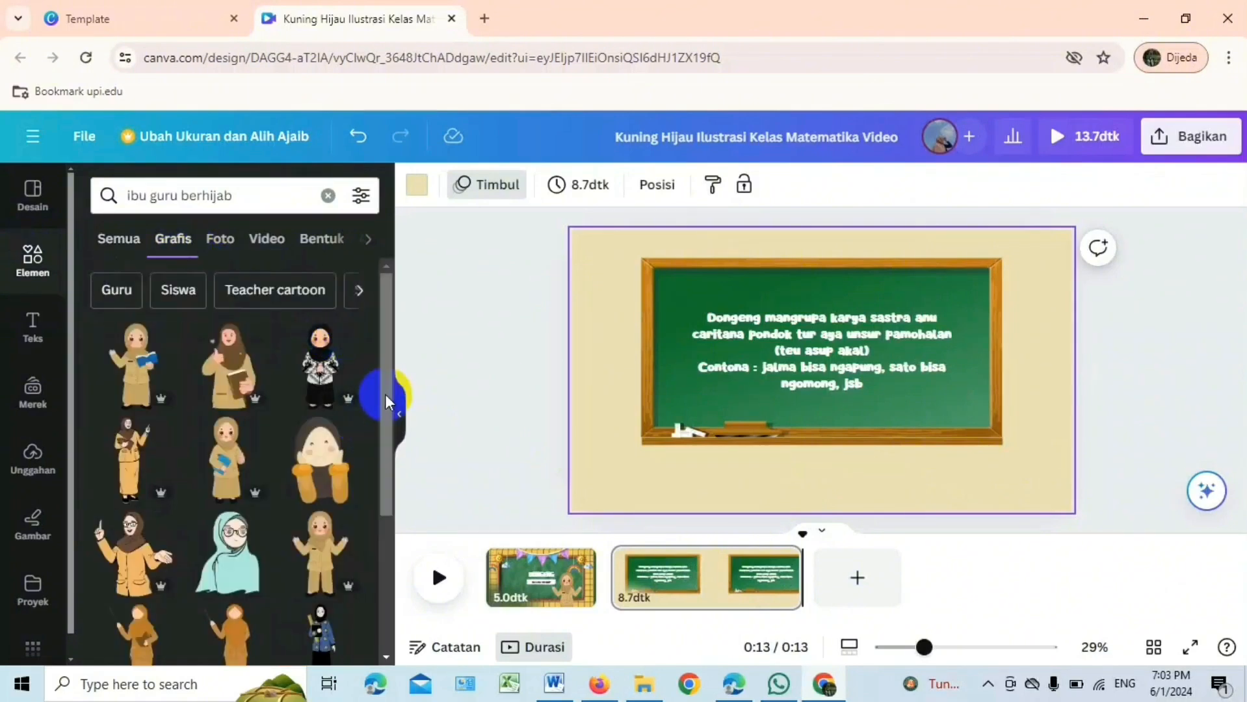
Step: Insert the brown-uniformed teacher graphic with an outstretched arm, enlarge it and place it beside the chalkboard's lower right corner
scroll(385, 394, down, 3)
drag(399, 486, 406, 579)
click(339, 459)
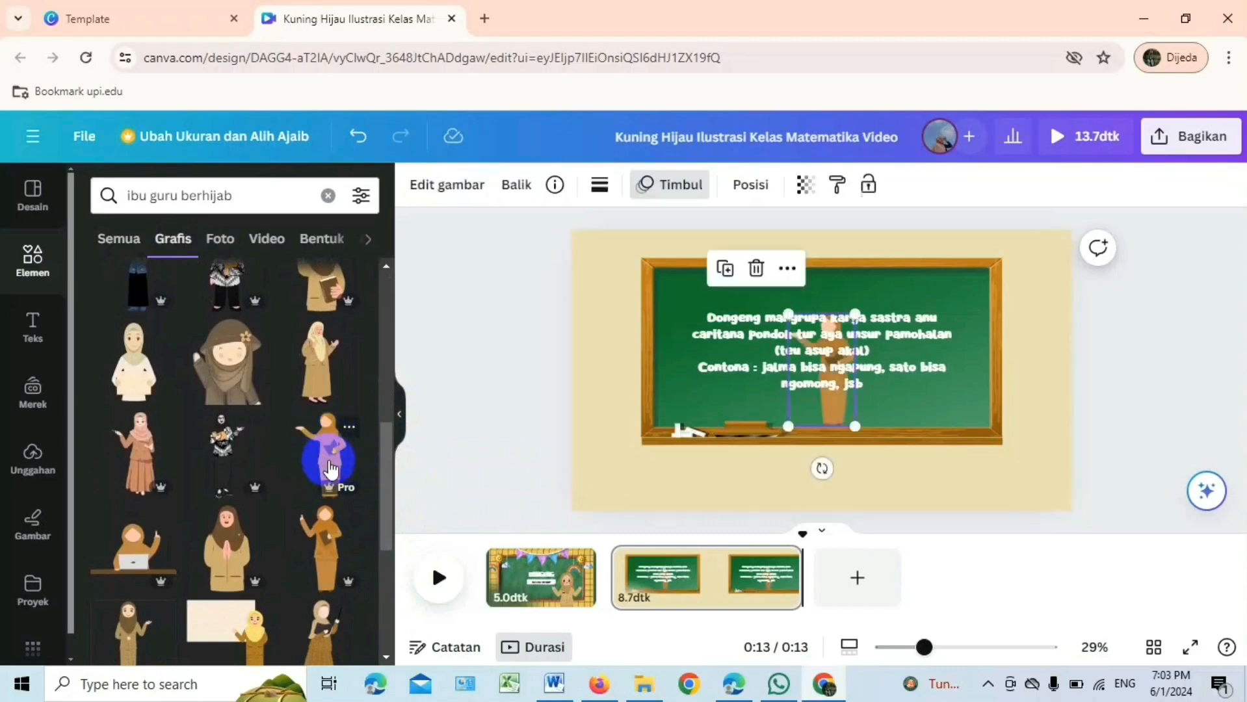
drag(815, 422, 1077, 376)
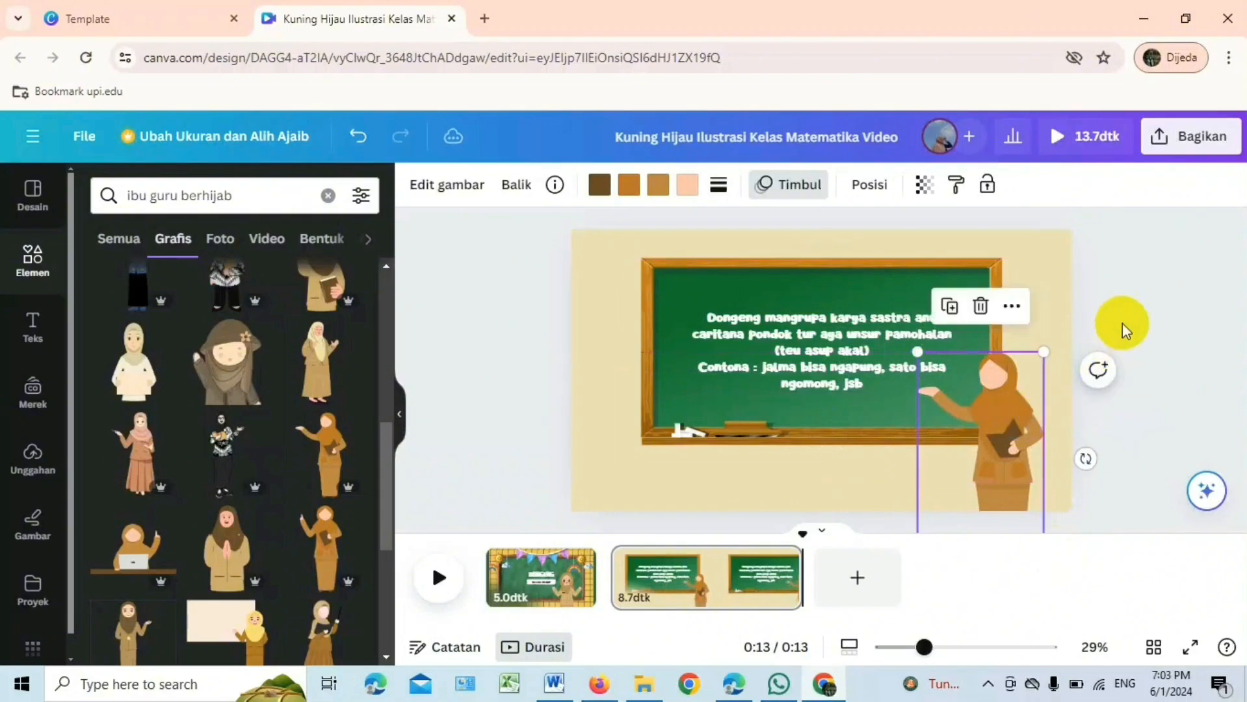
click(1123, 305)
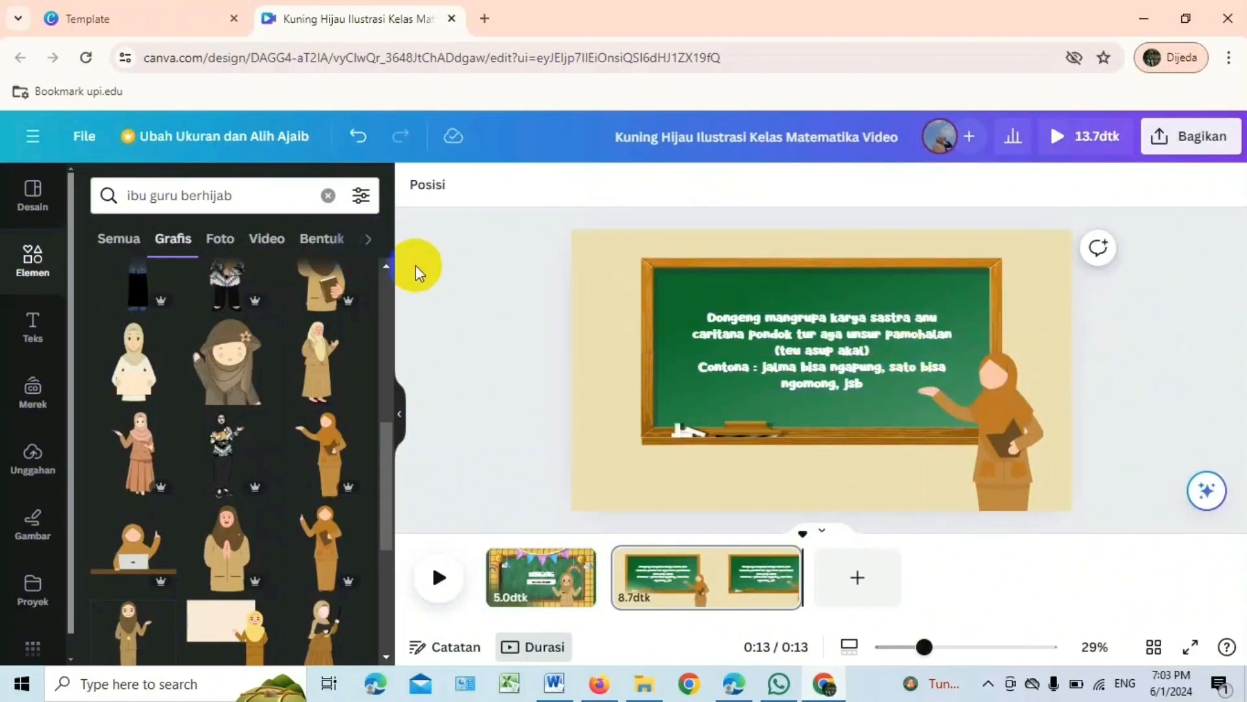
Step: Clear the element search and add the uploaded 10.6-second green-screen face video to the page
click(328, 195)
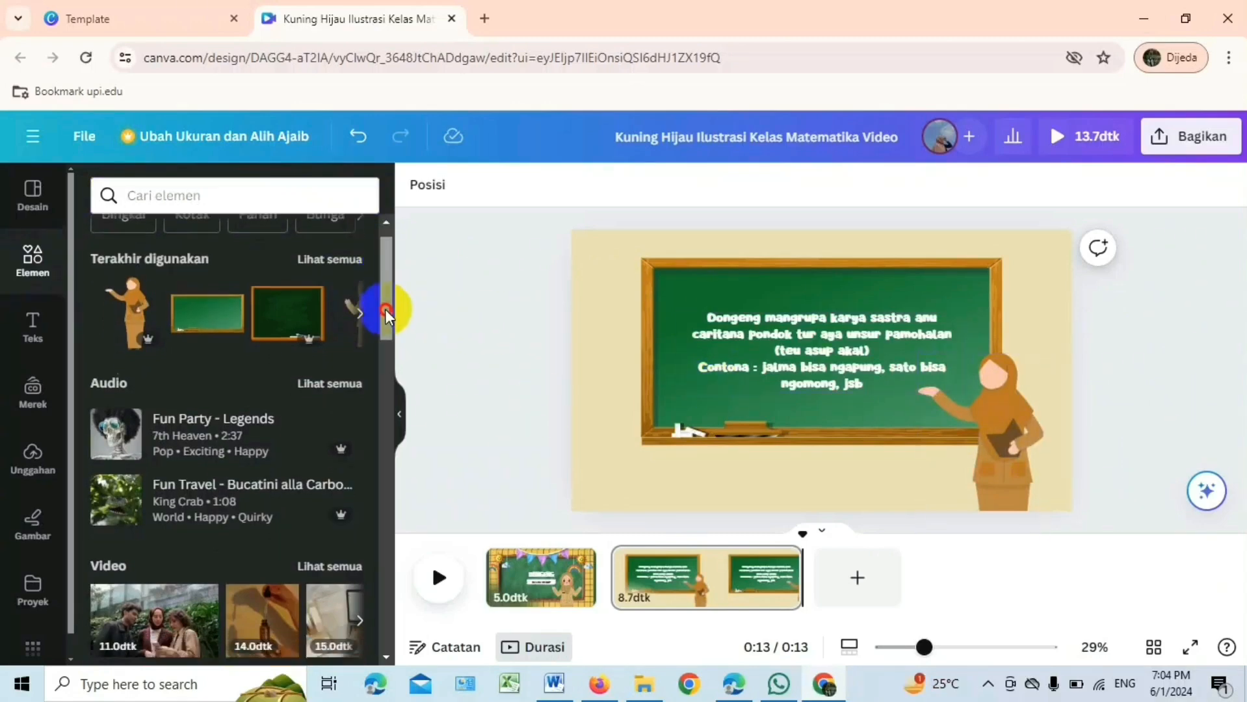
scroll(385, 309, down, 2)
click(21, 468)
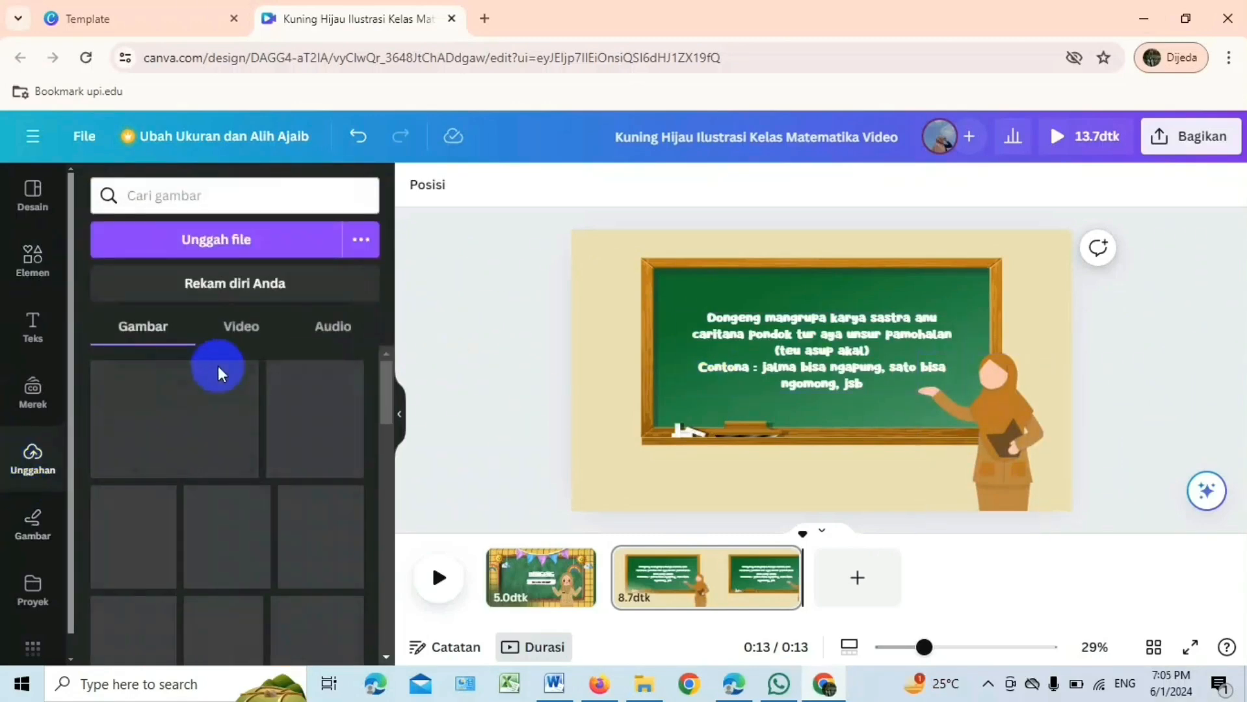
click(240, 333)
click(195, 410)
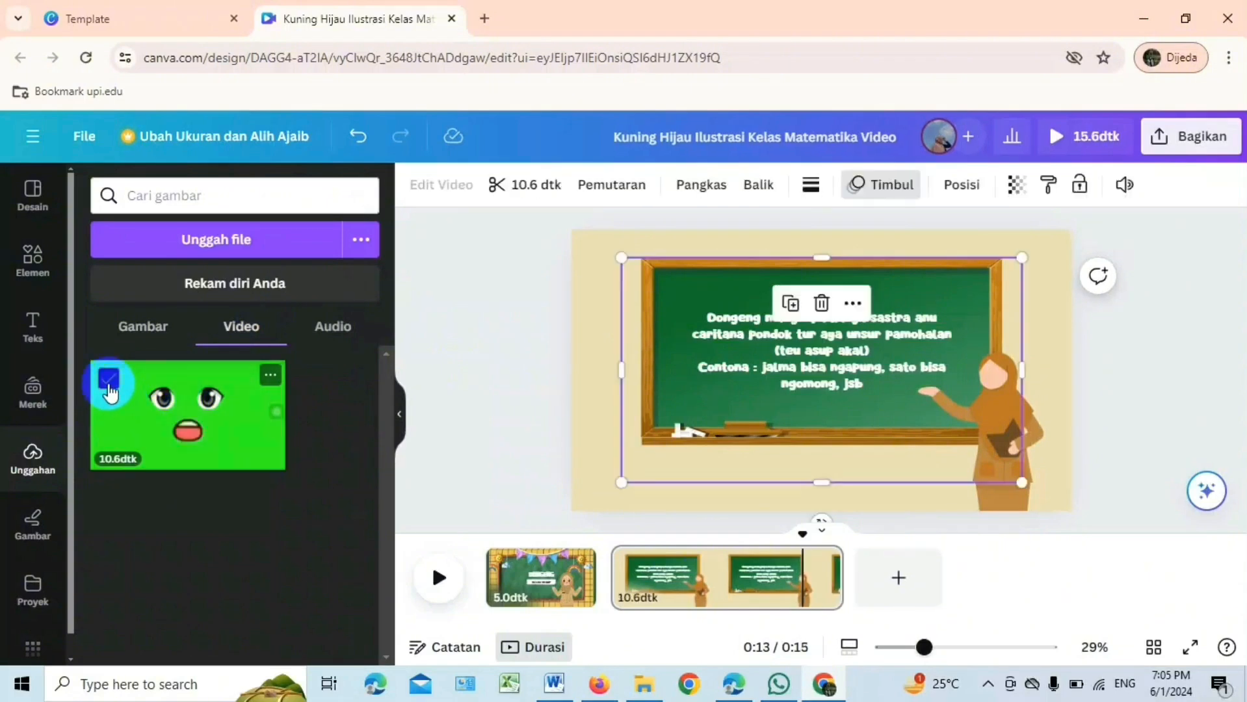
click(111, 376)
Step: Shrink the green-screen face video to a small size and place it over the teacher's face
click(982, 482)
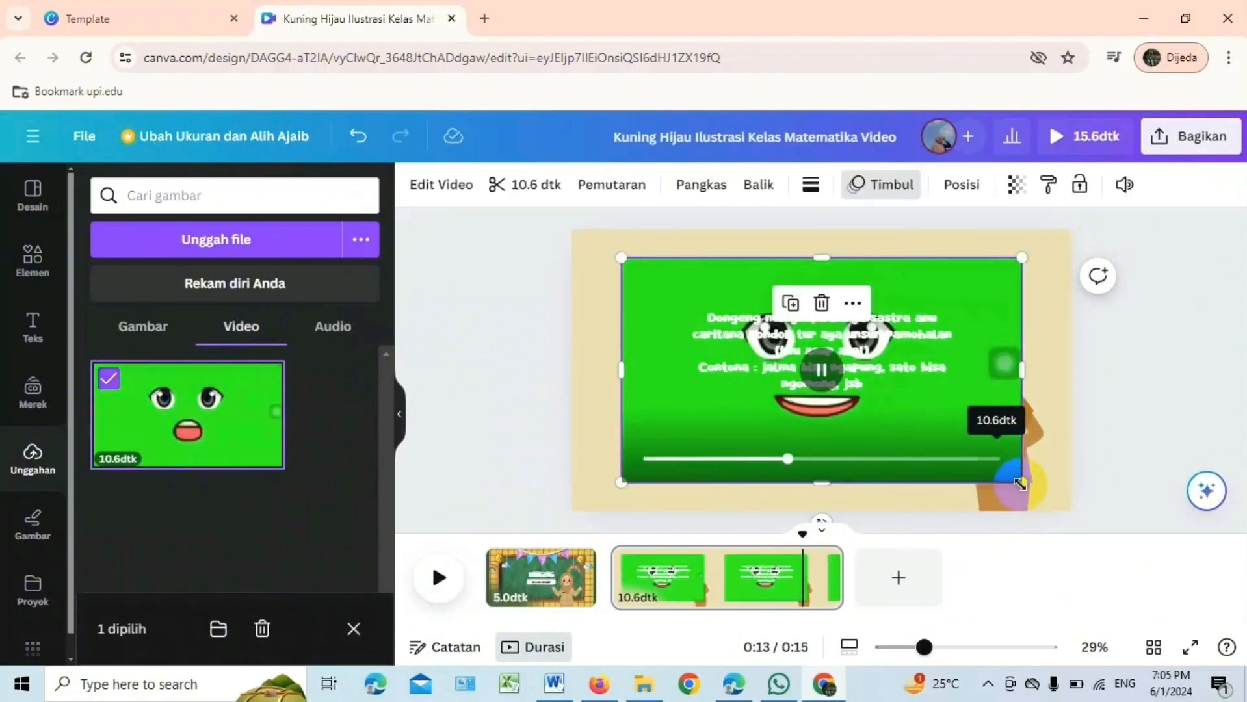
drag(1019, 481, 712, 345)
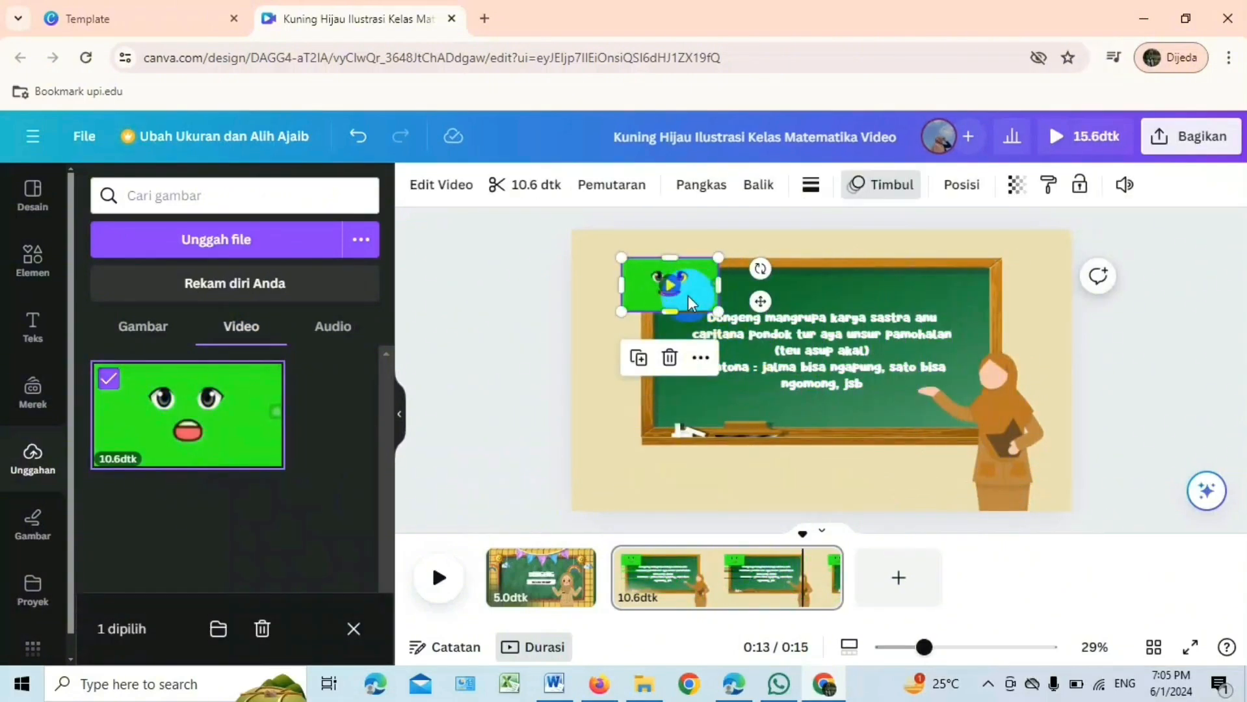
drag(688, 296, 1014, 389)
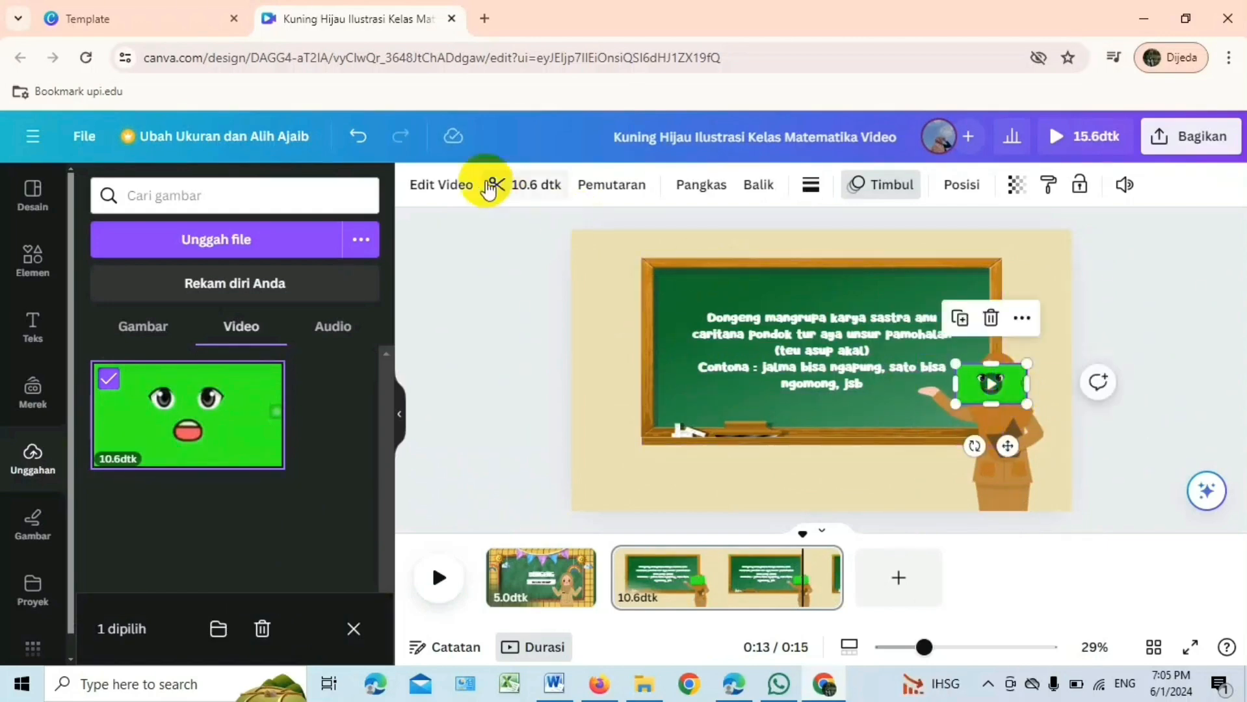
Step: Remove the face video's green background and fit the video to the teacher's face
click(443, 186)
click(252, 332)
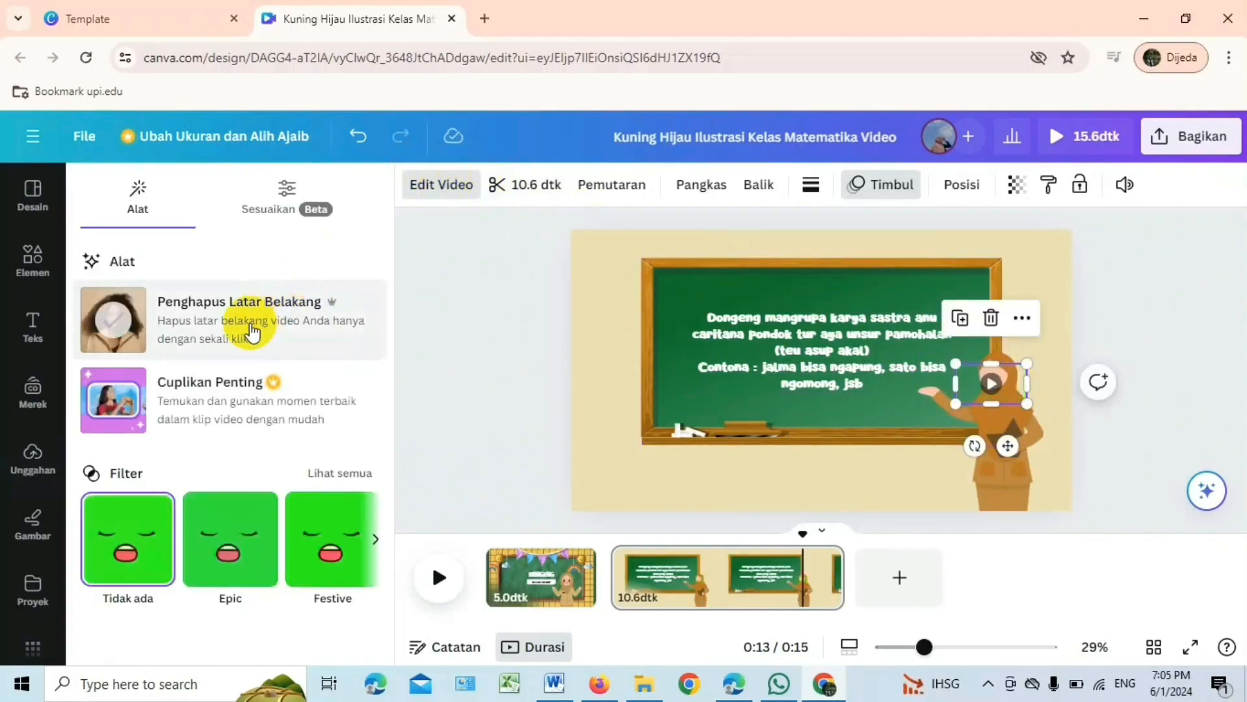
mouse_move(1007, 380)
mouse_down()
mouse_move(1018, 398)
mouse_move(1008, 372)
mouse_up()
click(1037, 454)
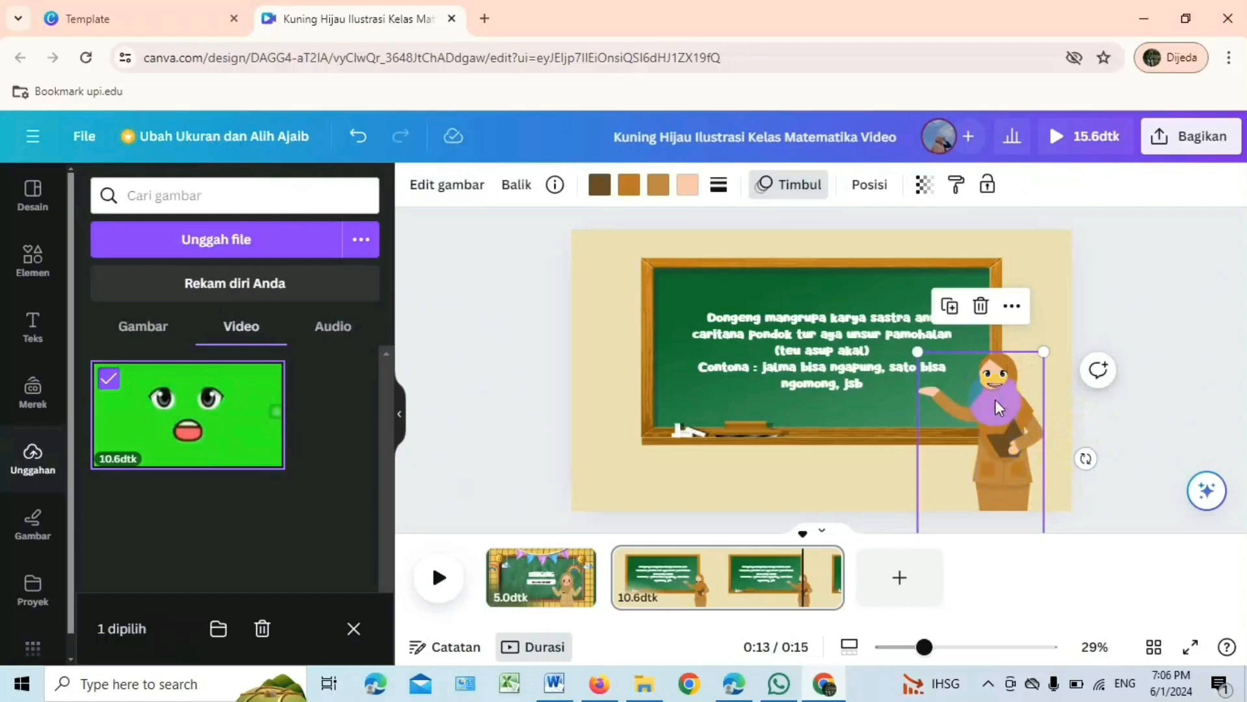
click(965, 360)
drag(1021, 393, 1022, 397)
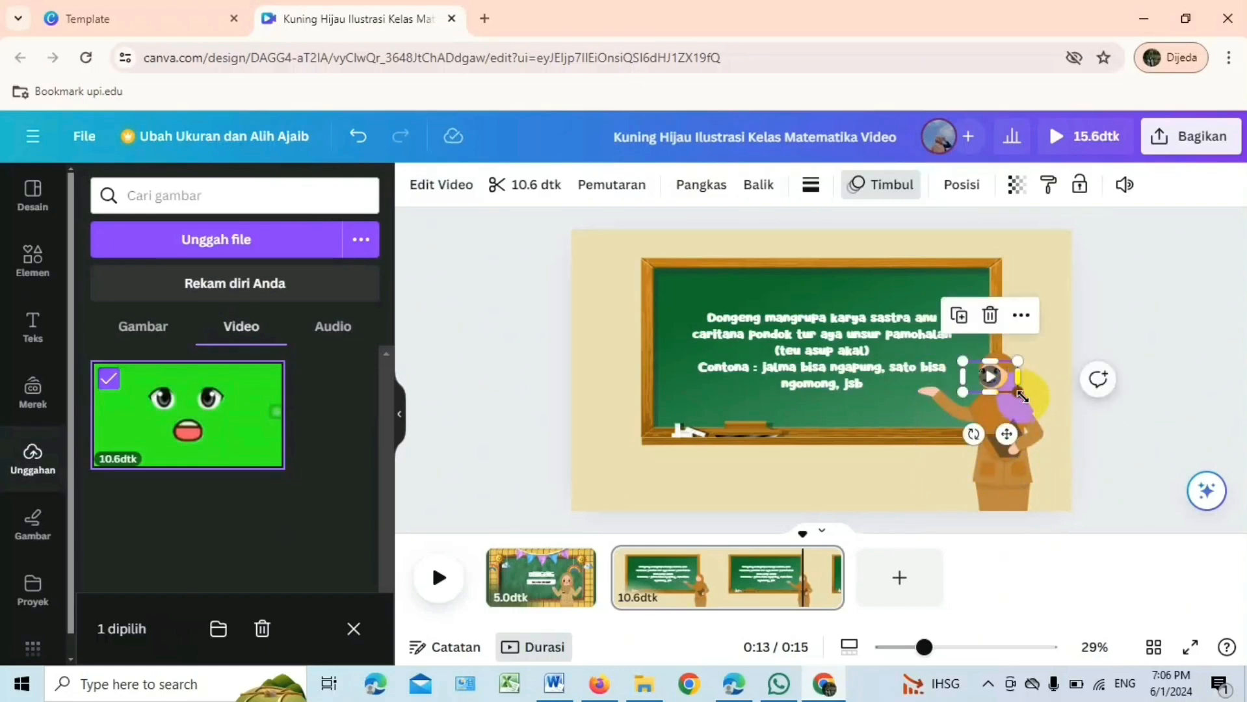
click(1123, 442)
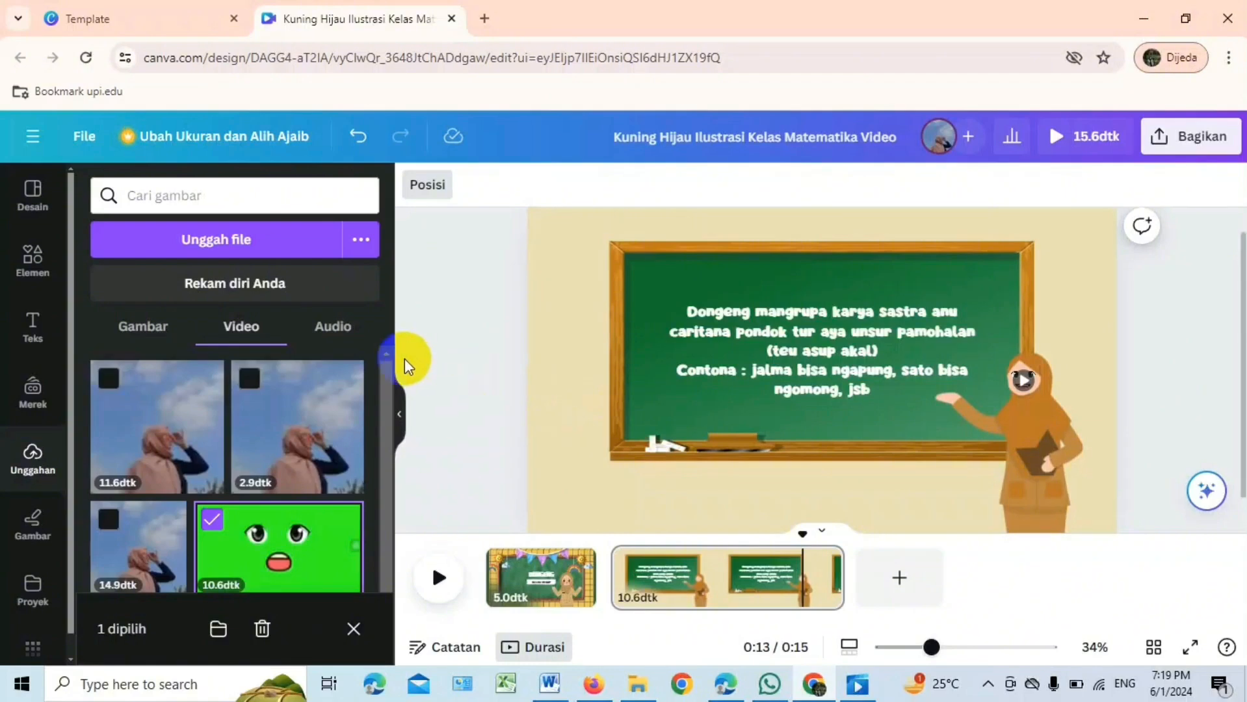
Step: Make a short self-recording on page 2 in the recording studio, then save it and exit
click(346, 343)
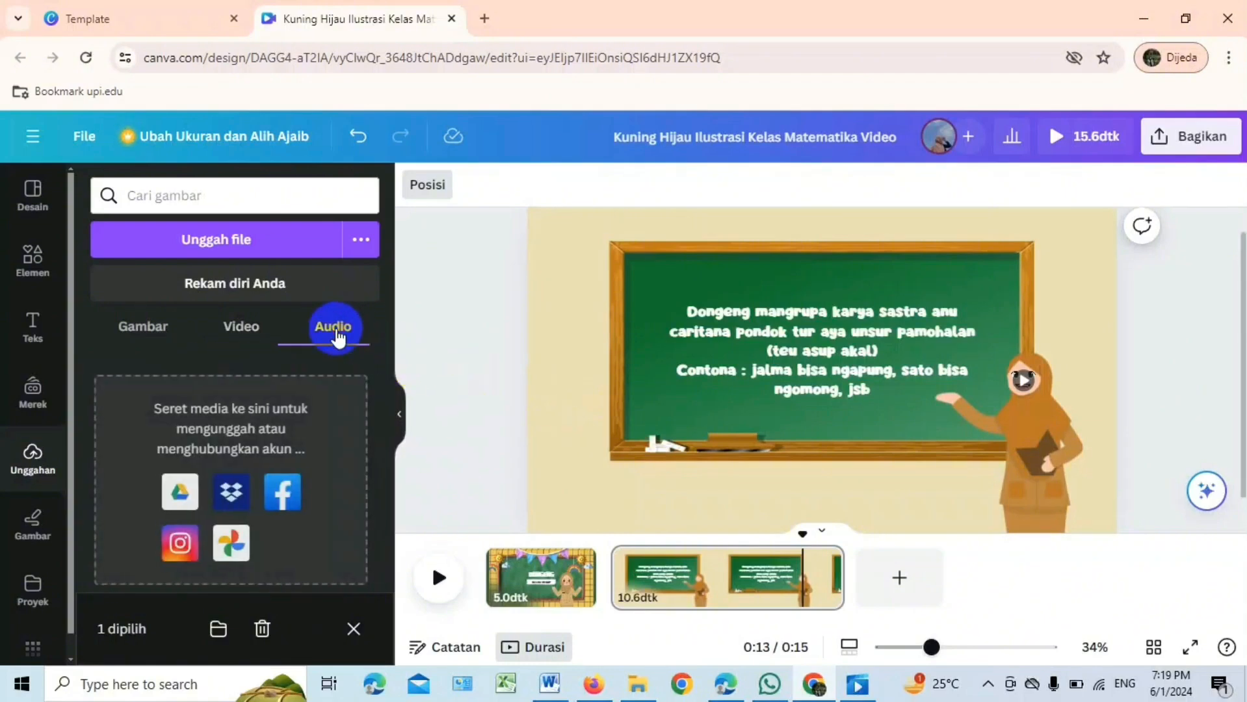
click(299, 286)
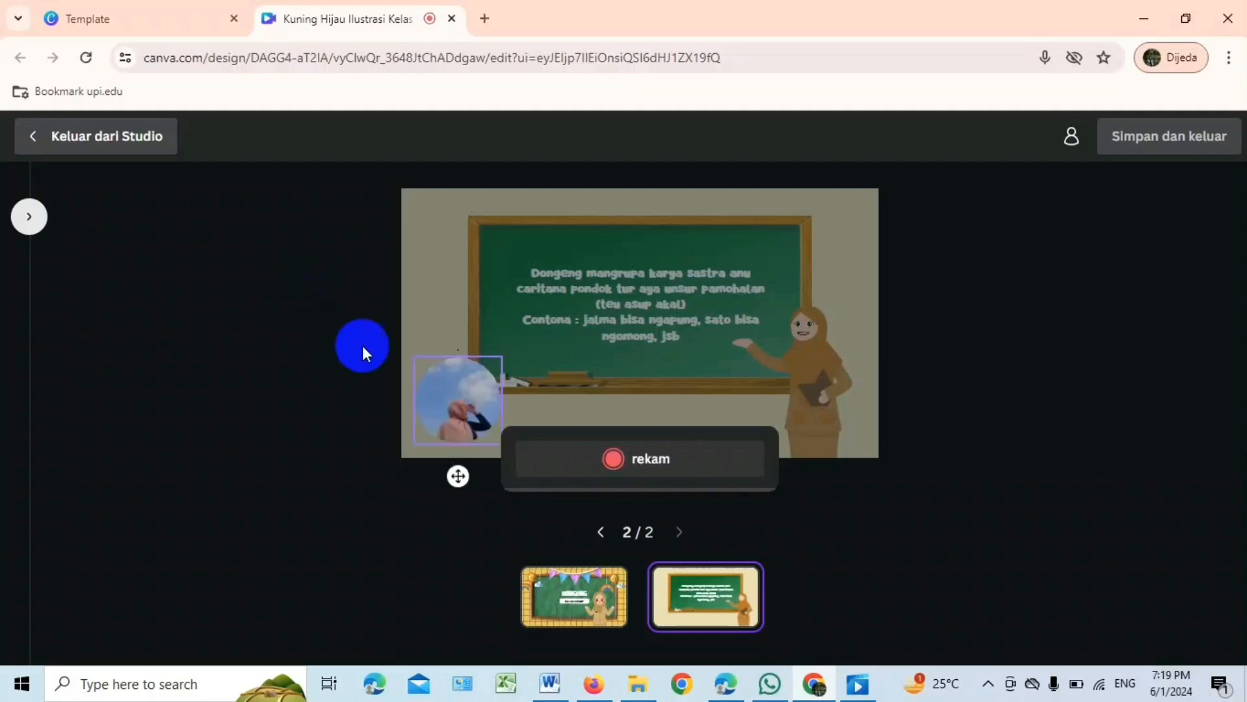
click(636, 463)
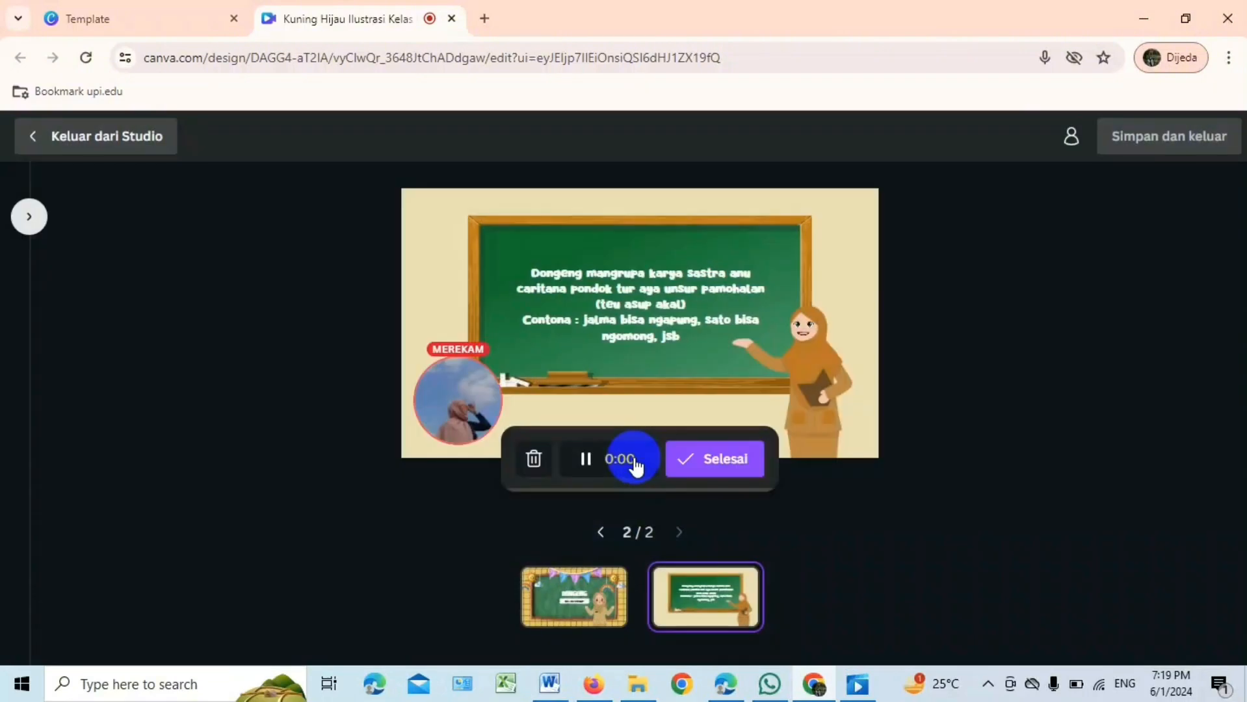
click(689, 463)
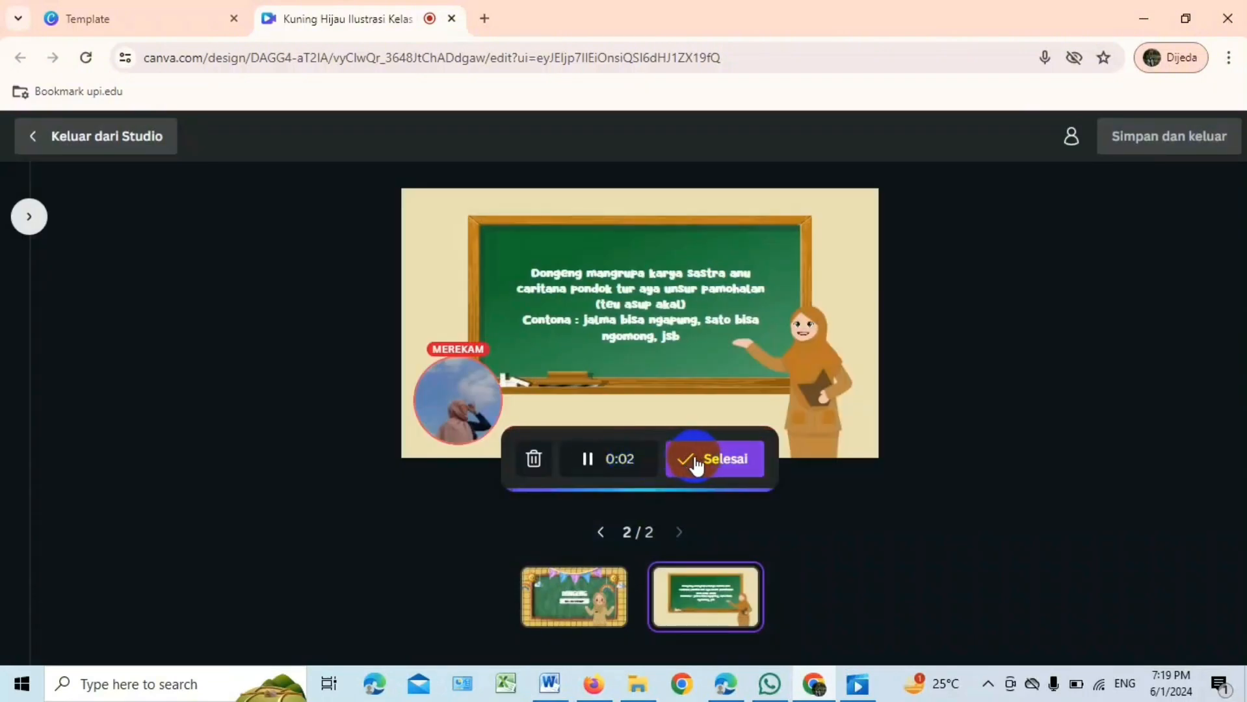
click(702, 463)
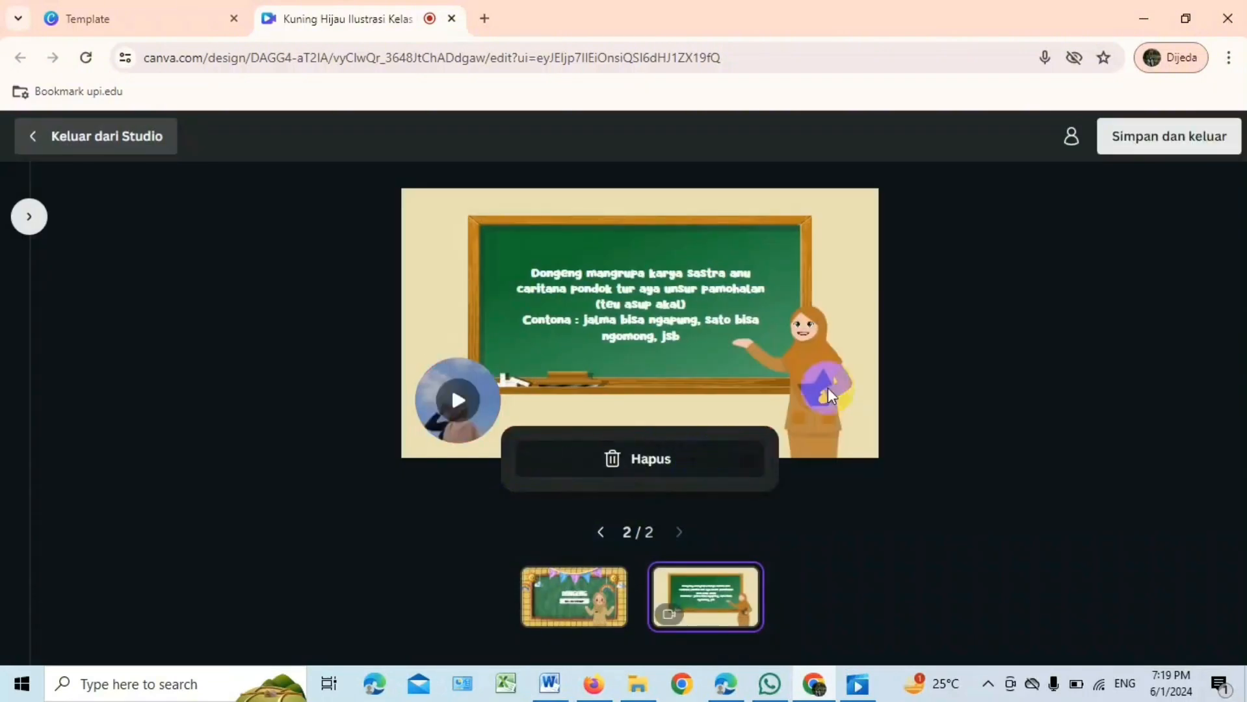
click(1159, 140)
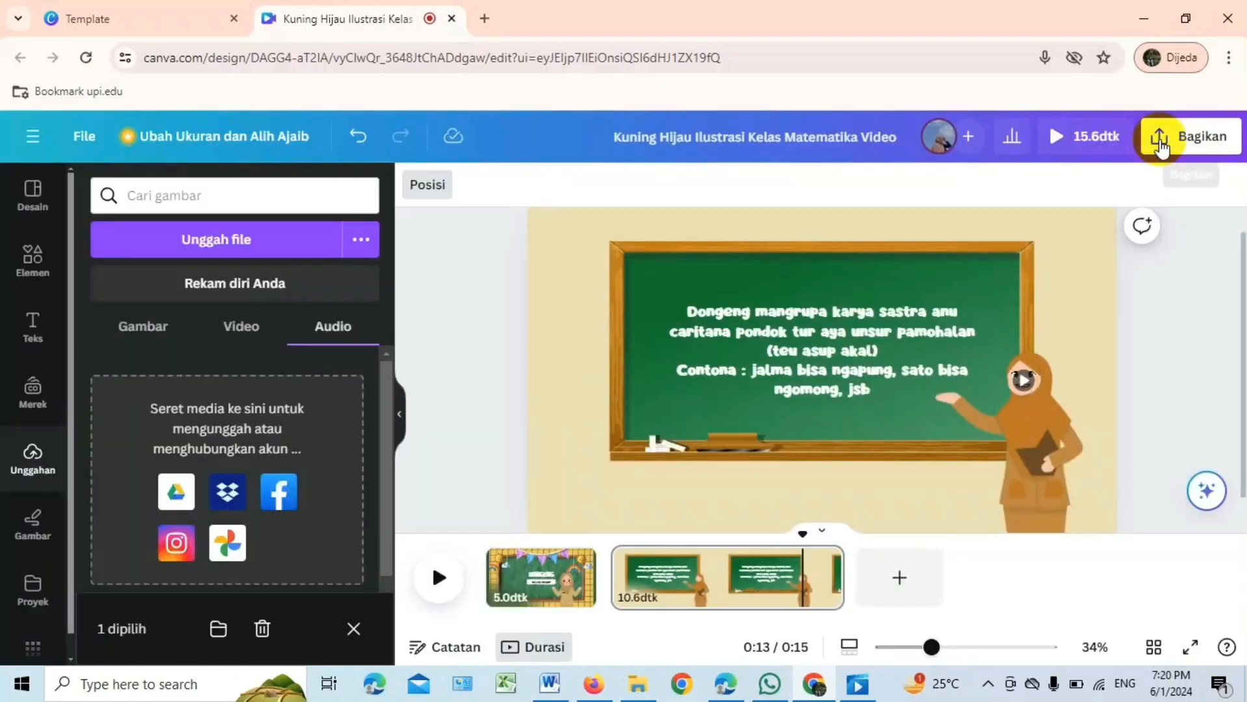
Step: Send the circular 3.4-second self-recording on page 2 to the very back so the page background hides it
click(294, 321)
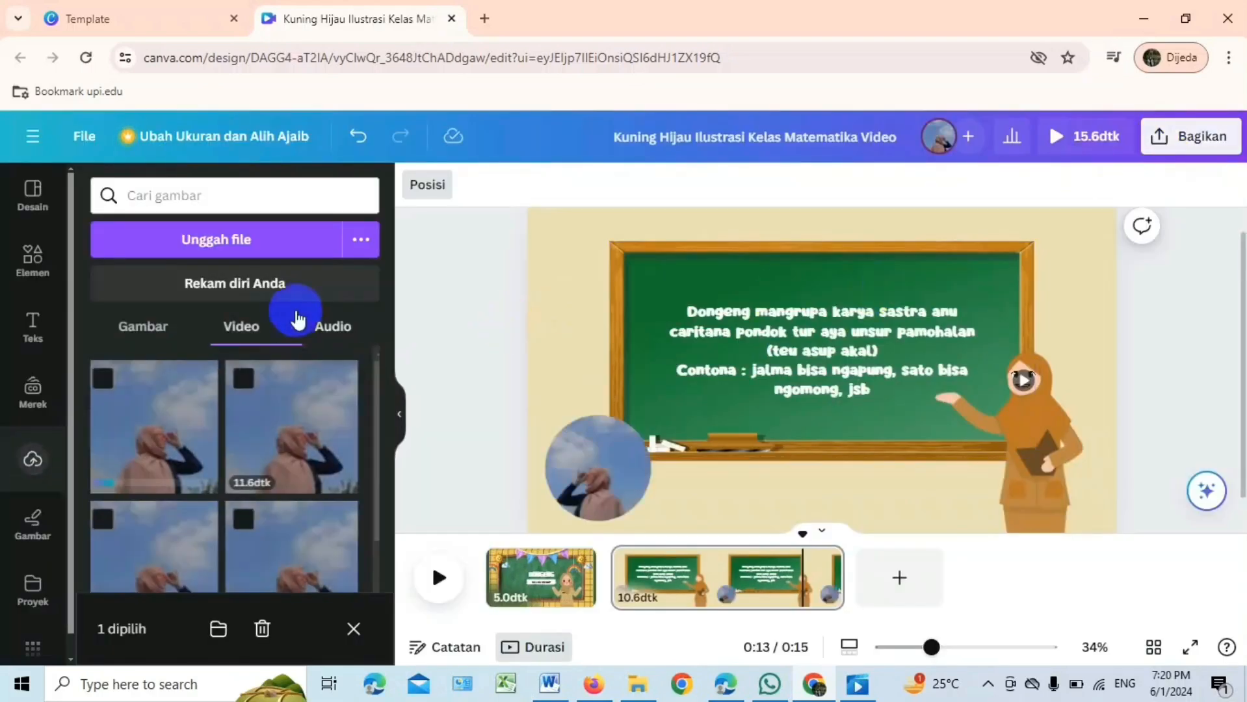
click(560, 431)
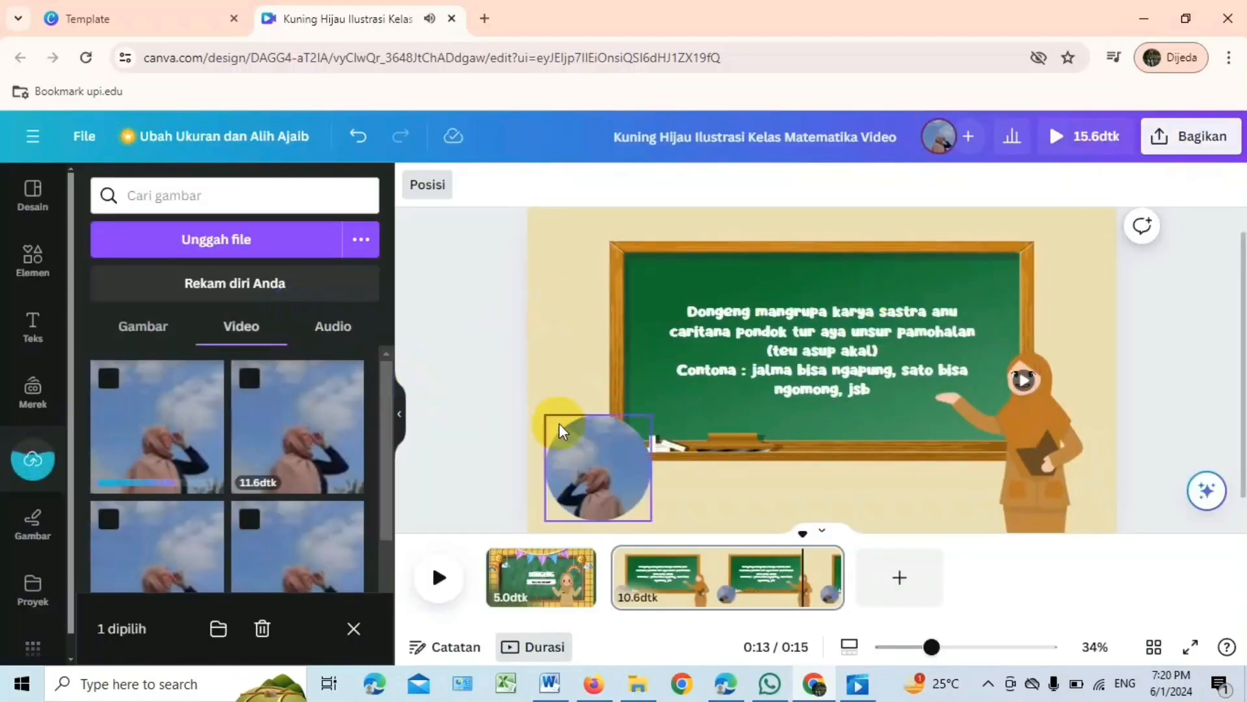
click(578, 436)
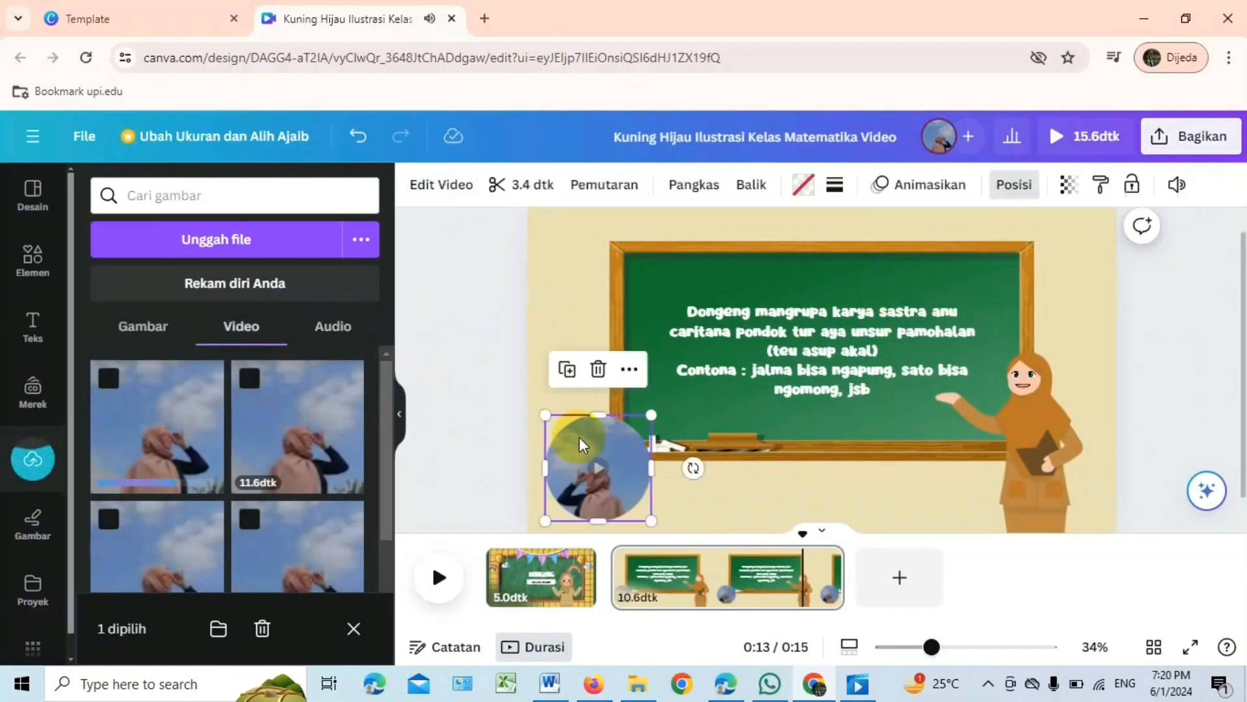
click(630, 374)
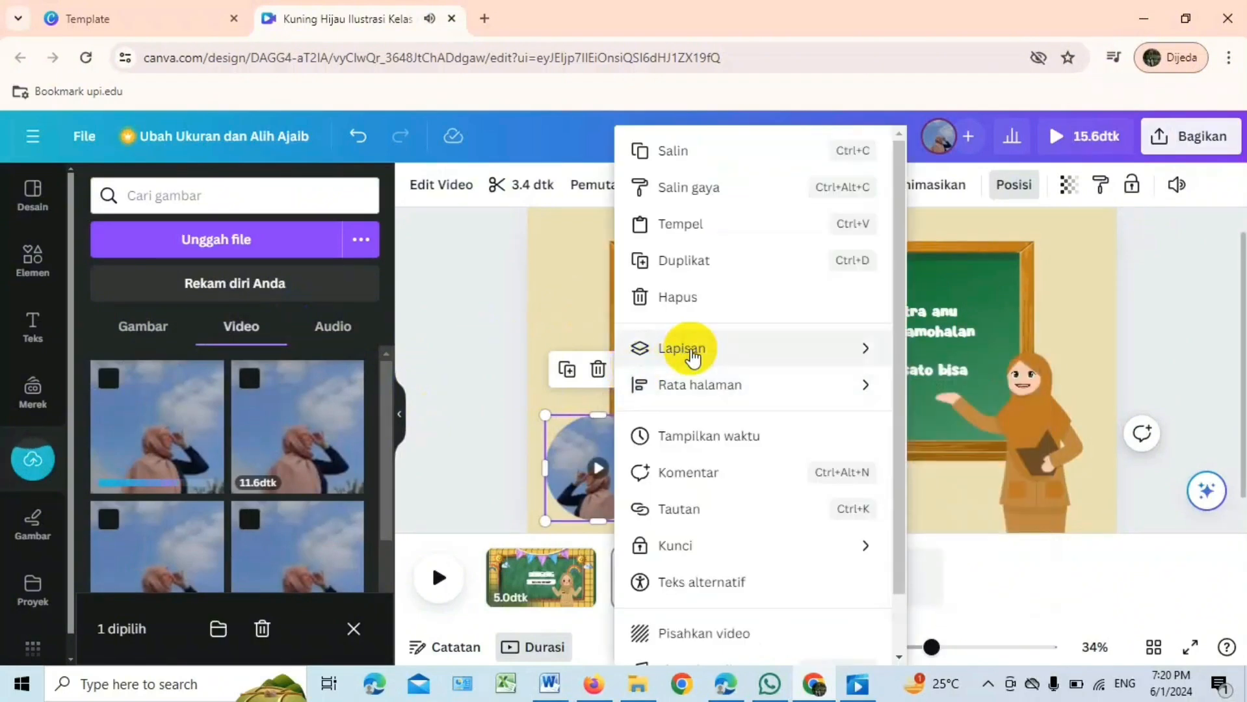
mouse_move(855, 358)
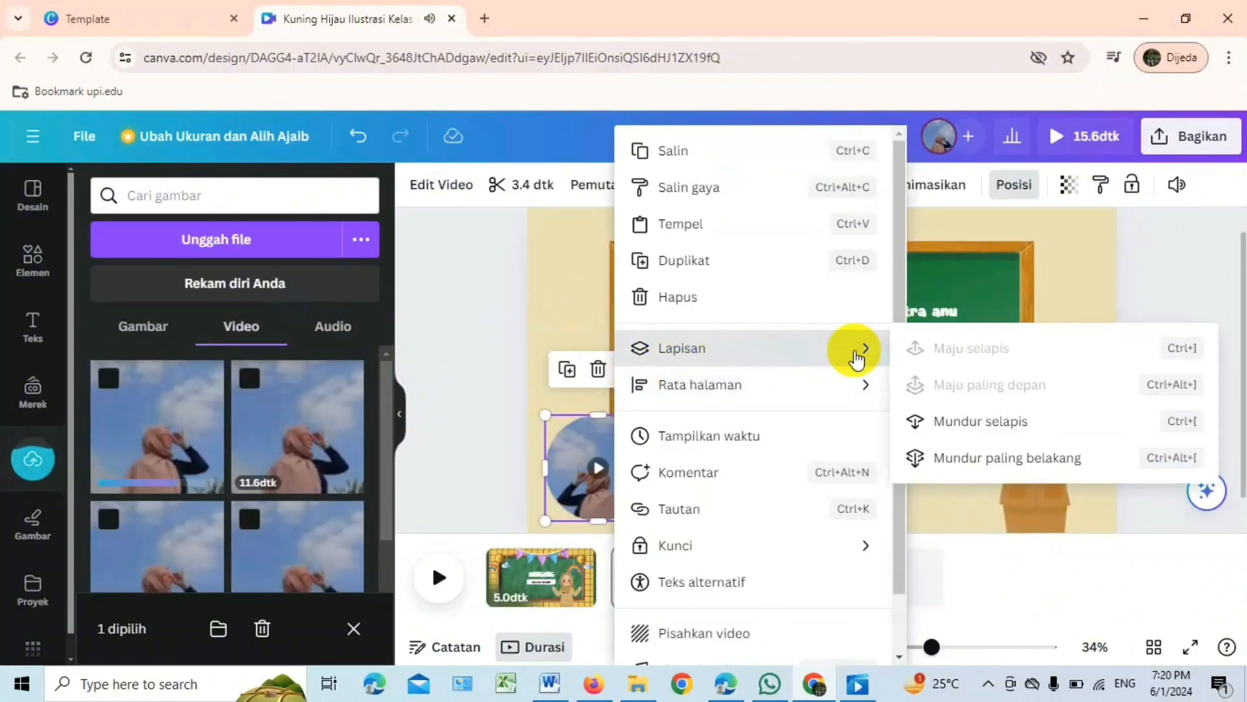
click(971, 460)
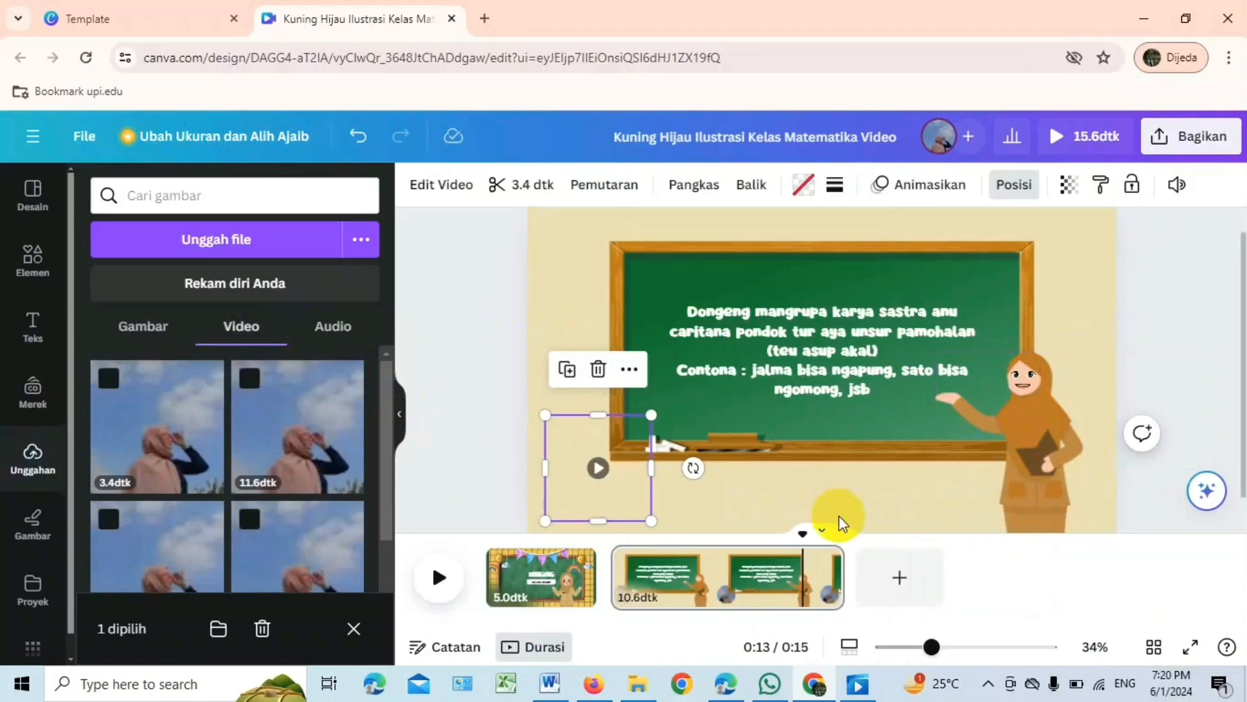
click(886, 502)
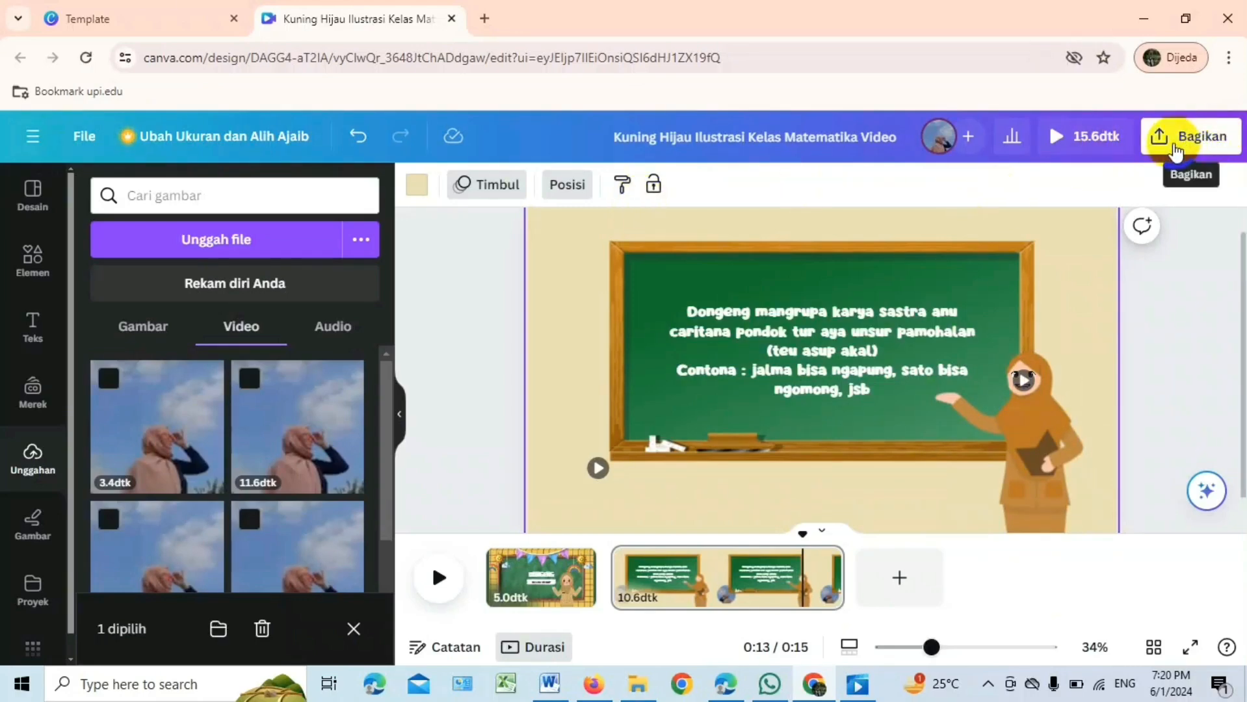
Step: Open the download settings for the finished video design
click(1177, 151)
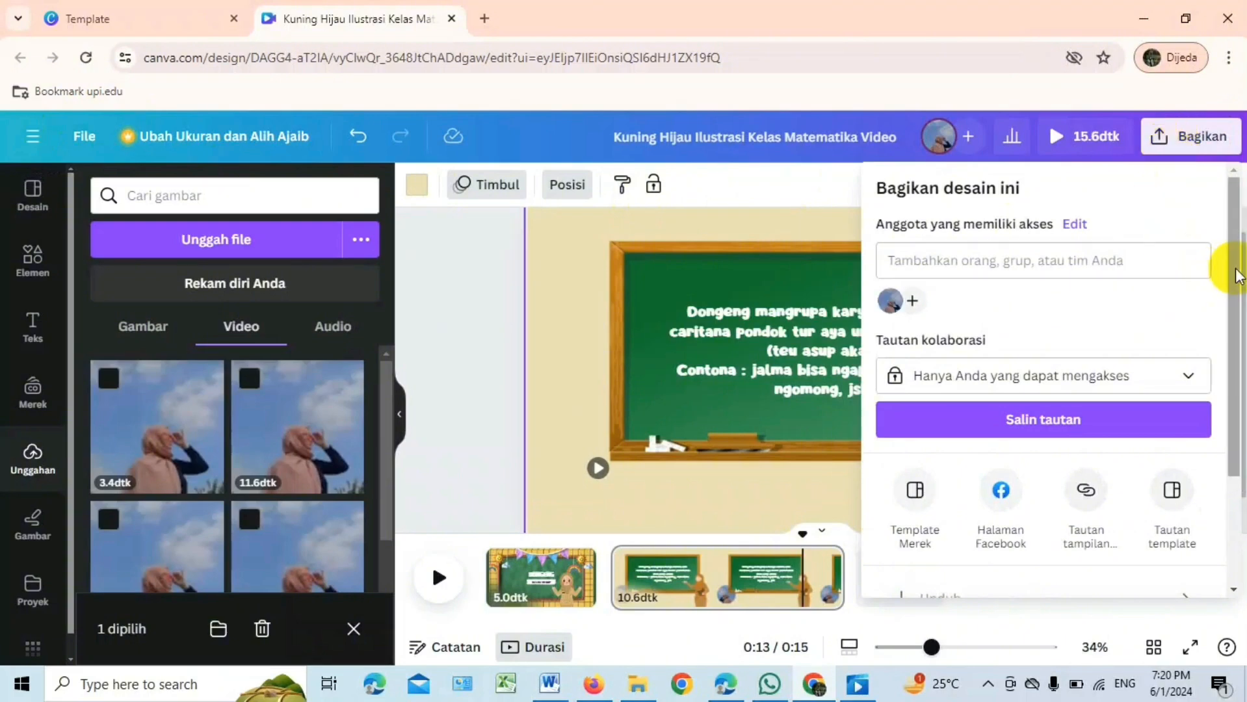
scroll(1216, 290, down, 3)
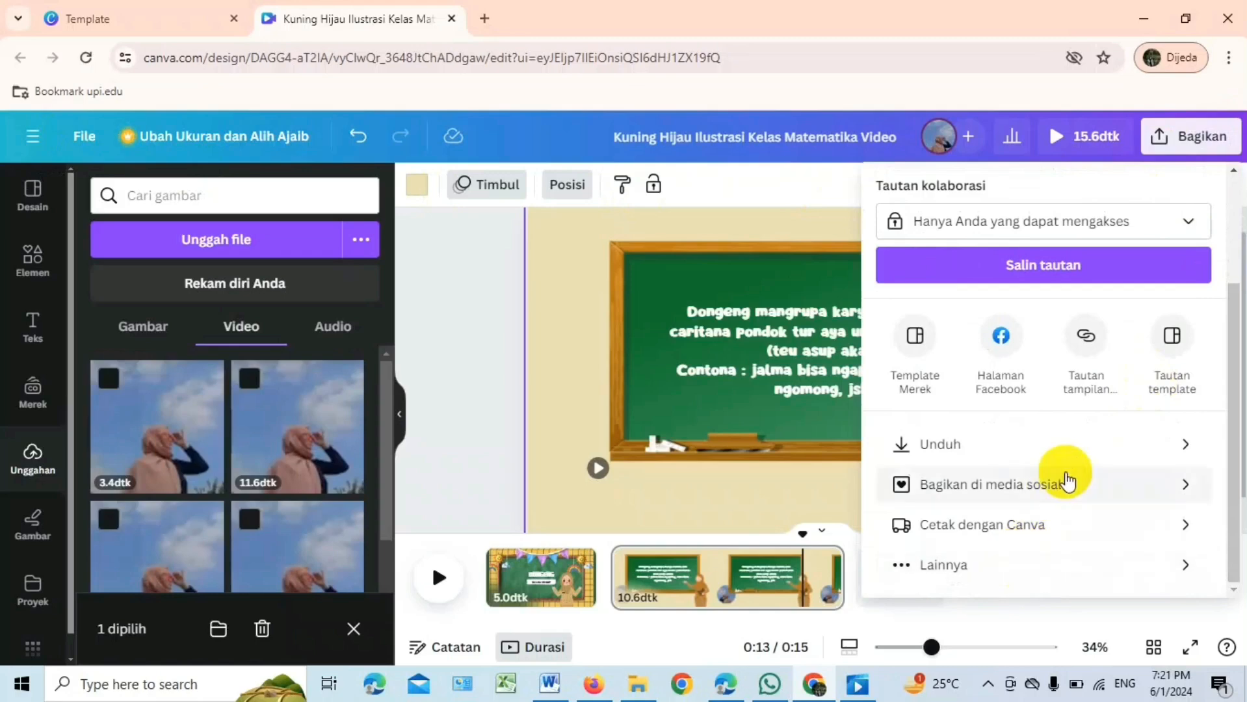
click(1063, 446)
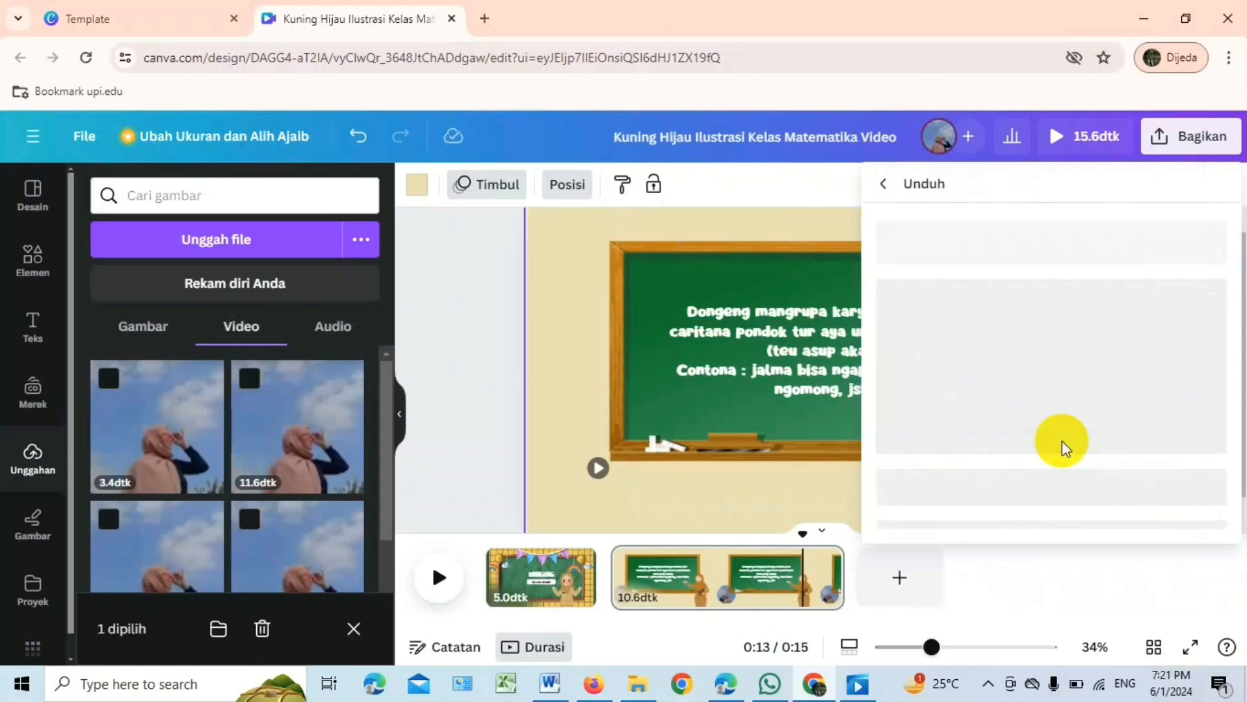